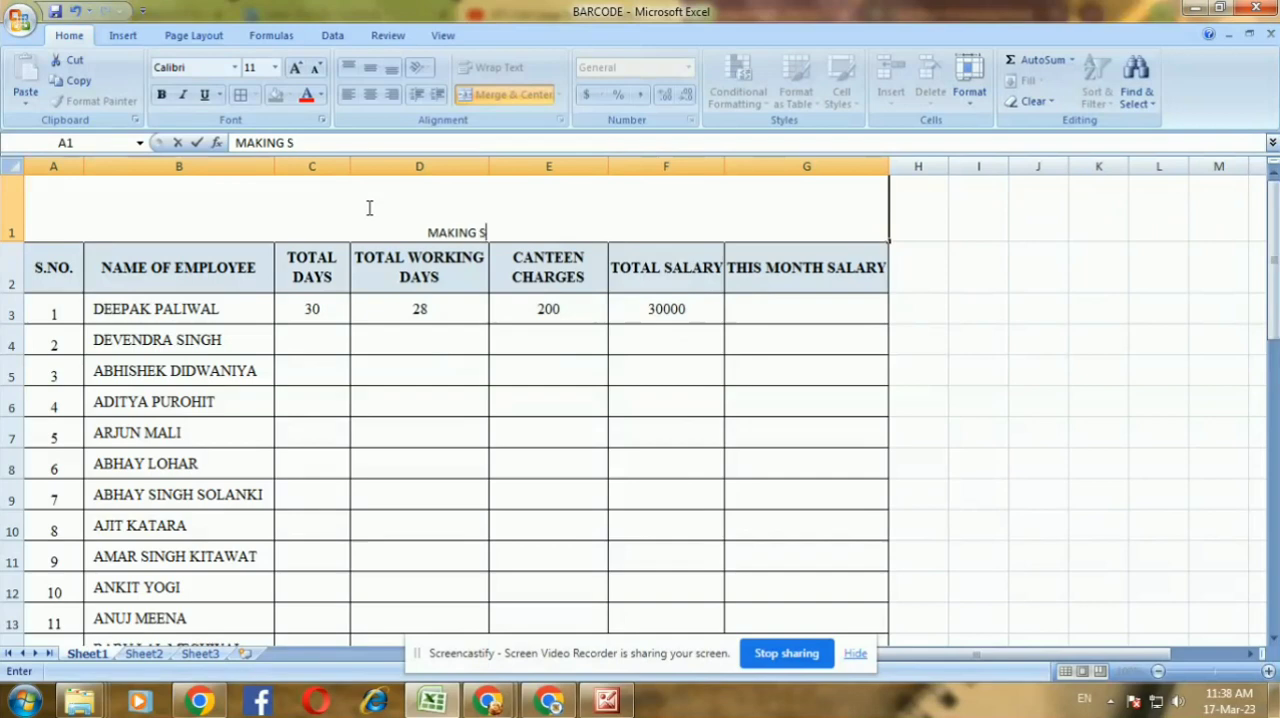
# Enter the title MAKING SALARY SHEET in the merged cell above the table headers
pyautogui.write('ALARY')
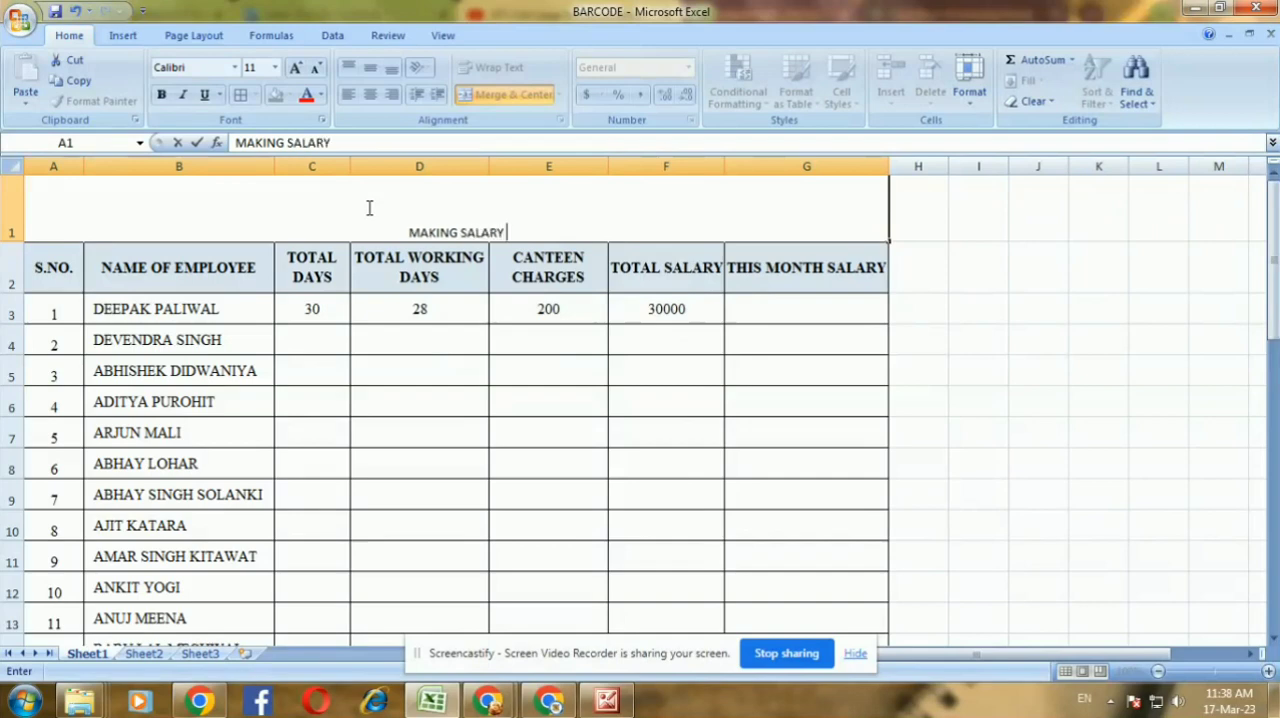
pyautogui.write(' SHEET')
pyautogui.click(497, 492)
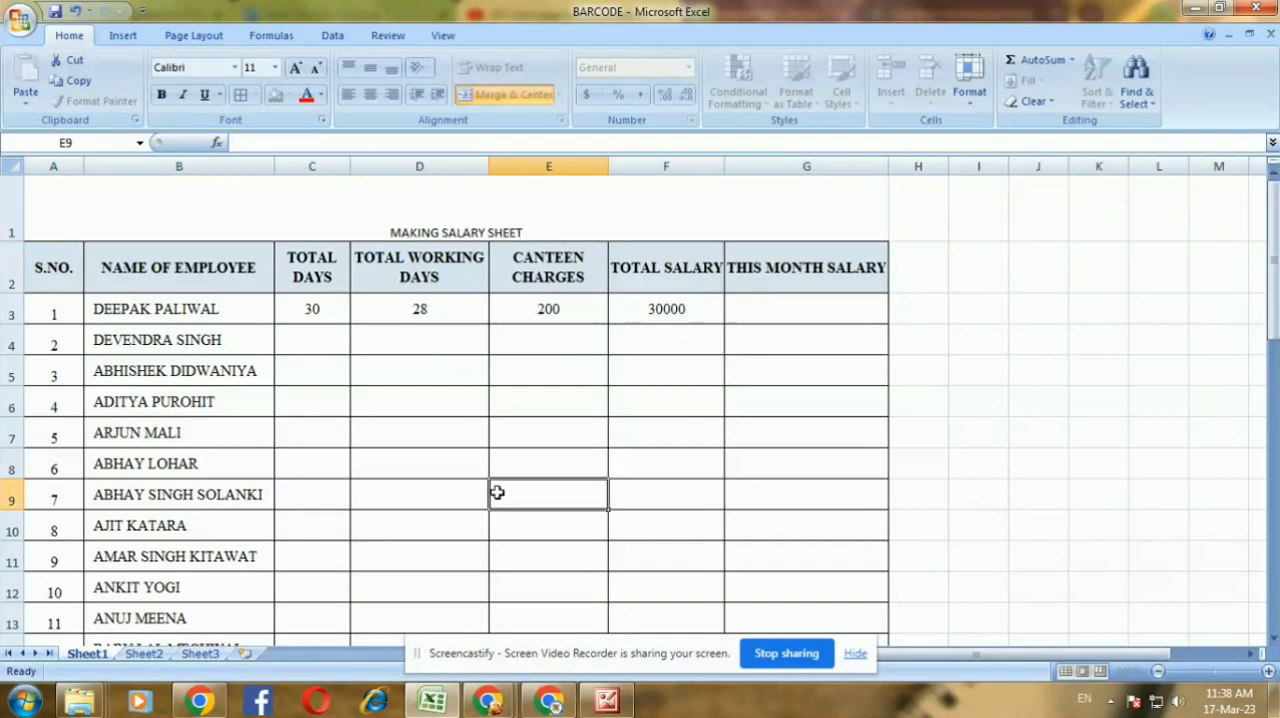
# Format the sheet title in Cambria at size 18 and align it vertically to the middle of its cell
pyautogui.click(337, 178)
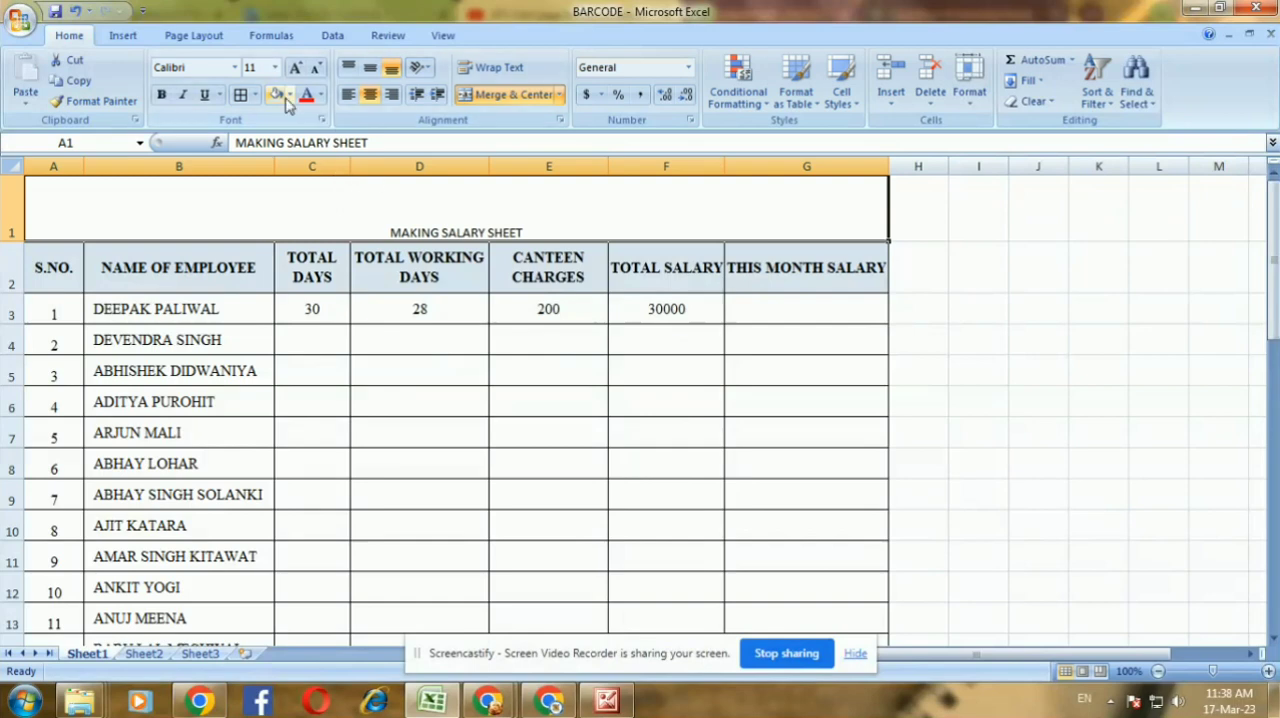
pyautogui.click(274, 67)
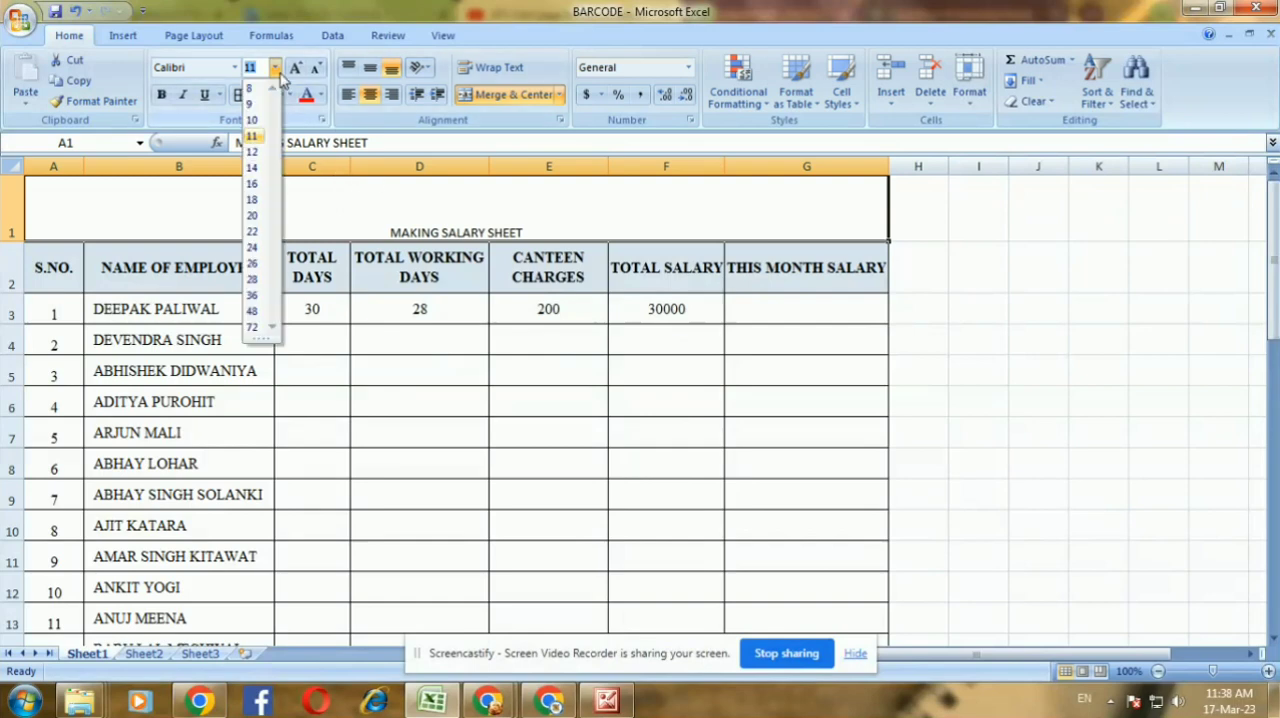
pyautogui.click(253, 199)
pyautogui.click(235, 68)
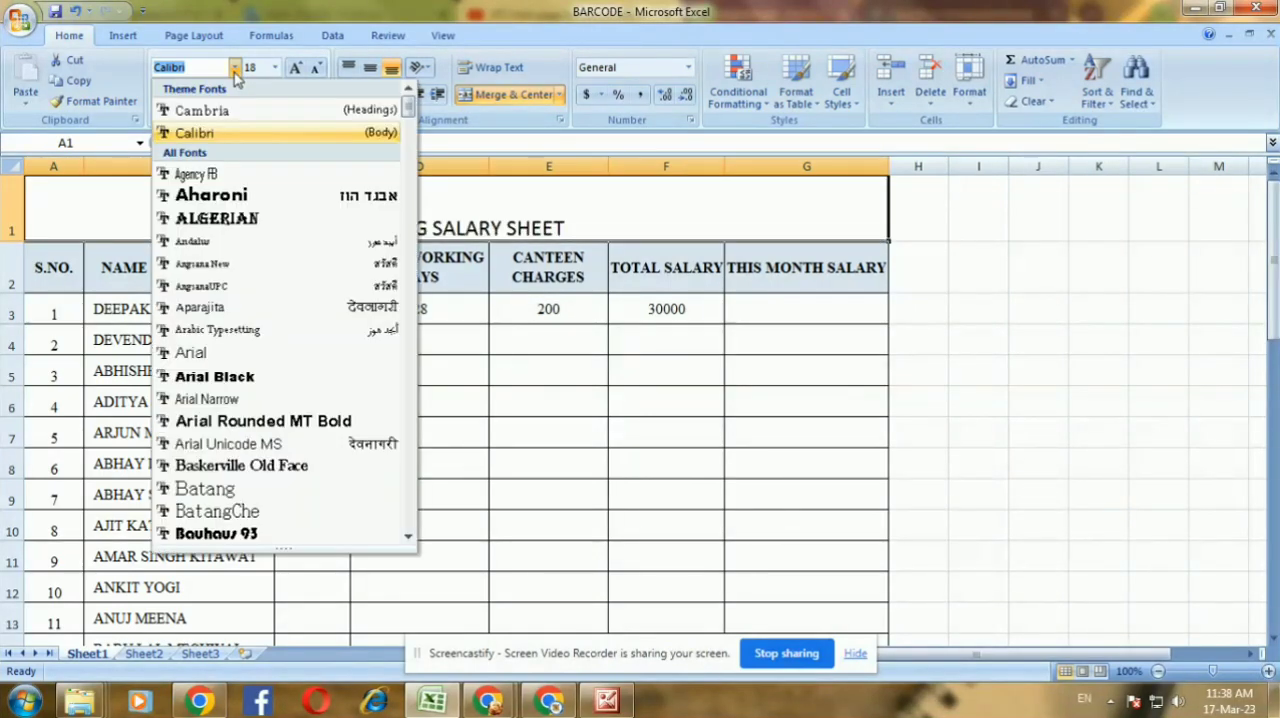
pyautogui.click(240, 109)
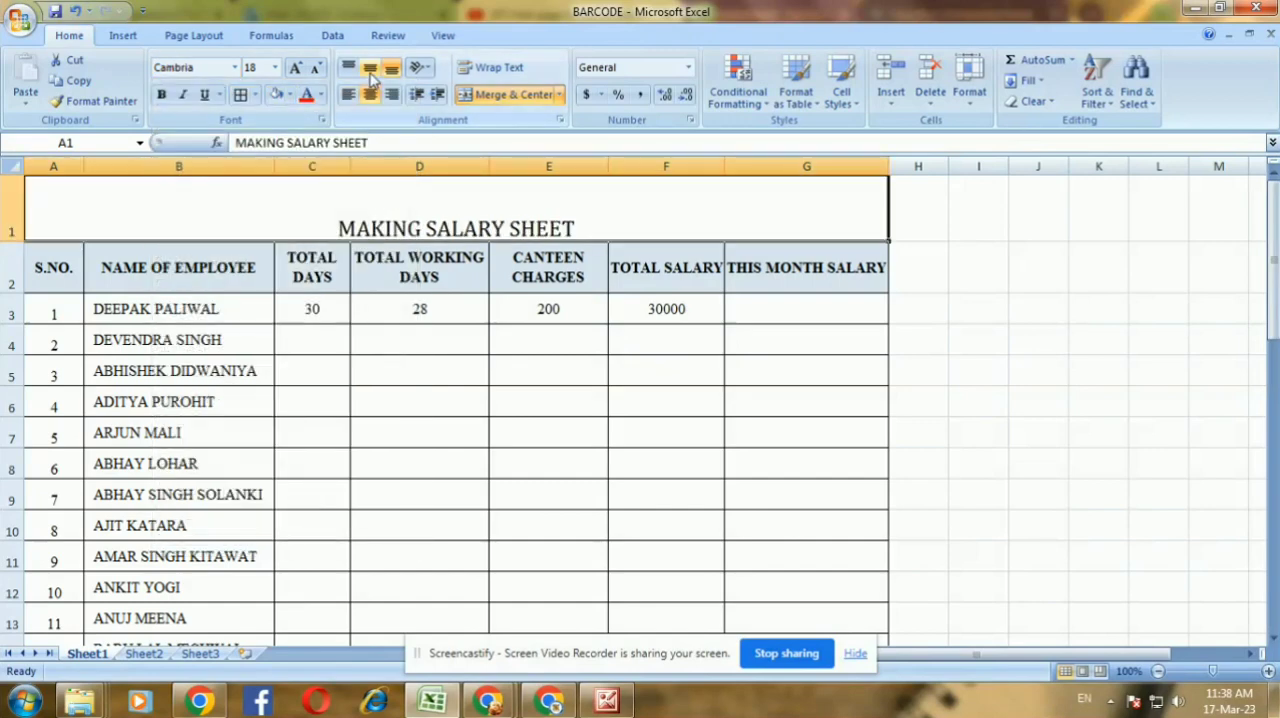
pyautogui.click(370, 67)
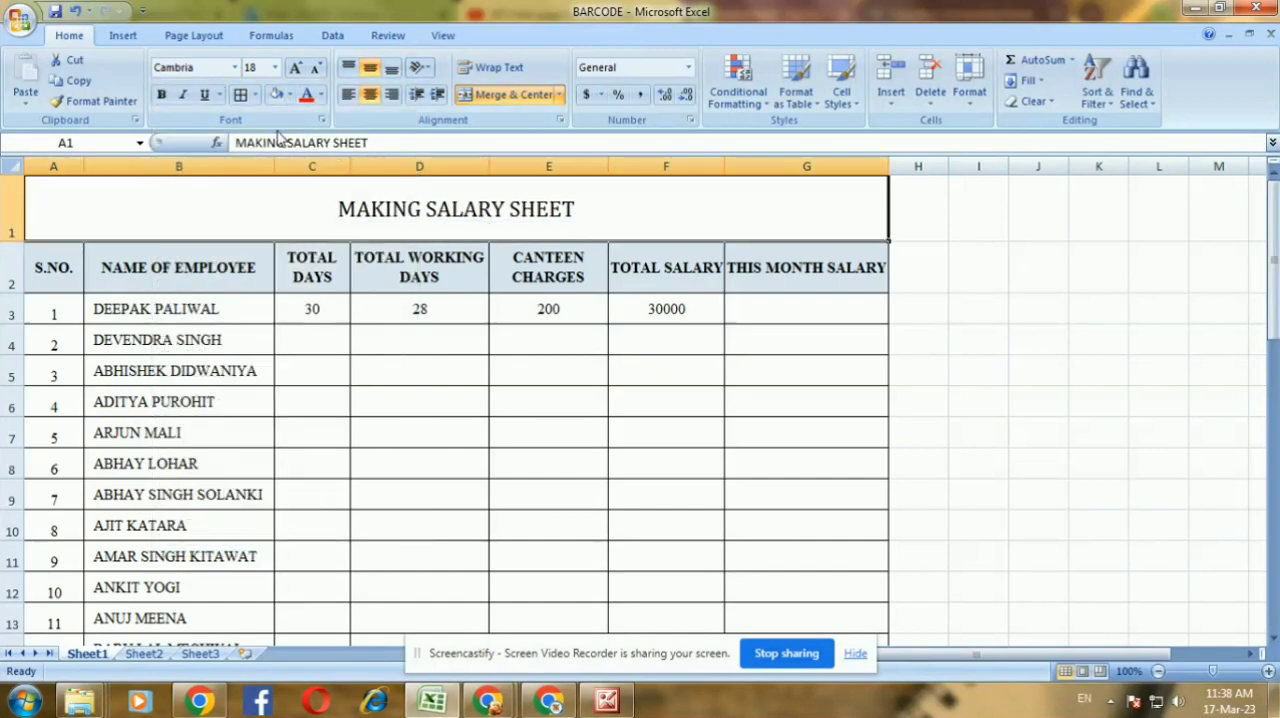
# Give the title cell a dark tan background fill and make its text bold
pyautogui.click(289, 94)
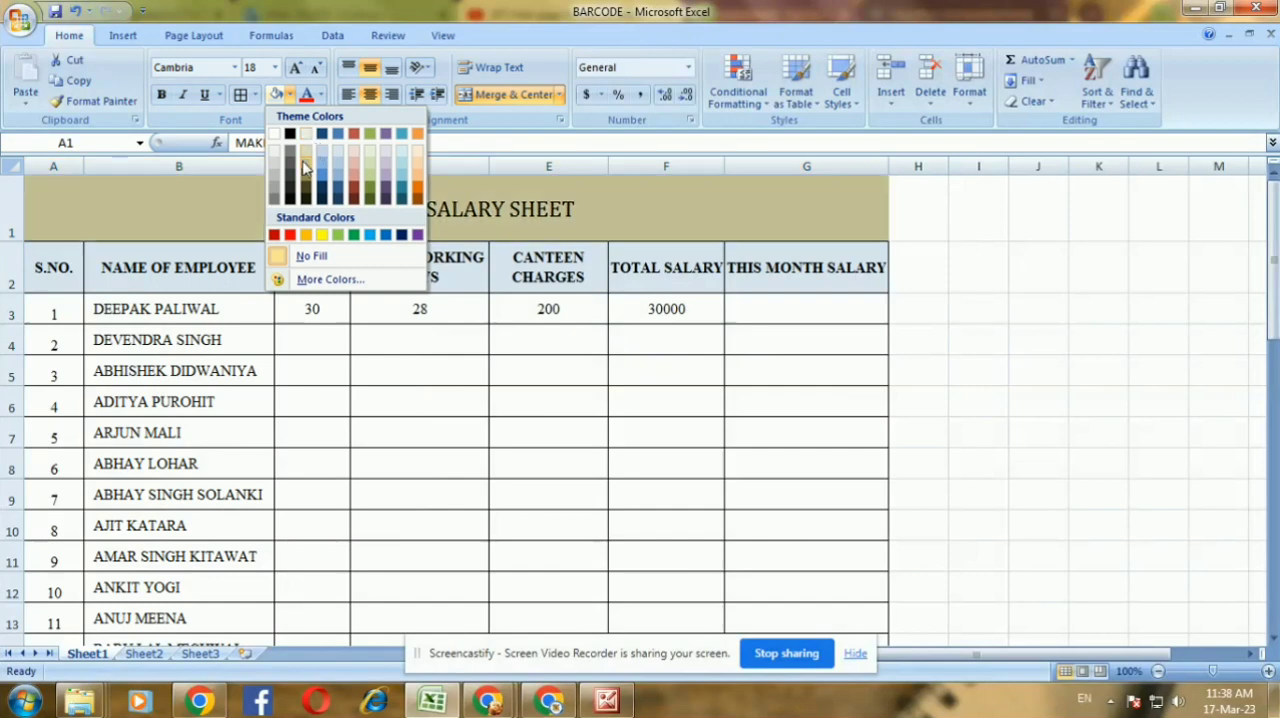
pyautogui.click(305, 168)
pyautogui.click(448, 430)
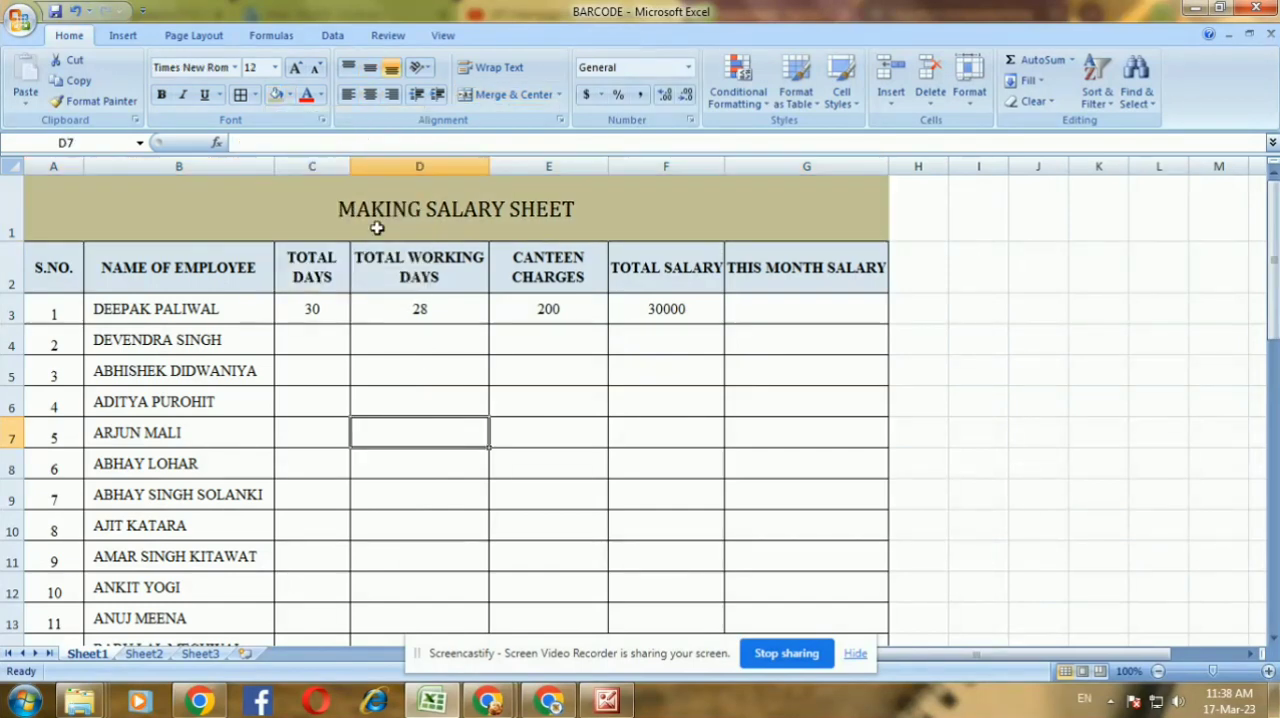
pyautogui.click(376, 228)
pyautogui.click(161, 94)
pyautogui.click(480, 464)
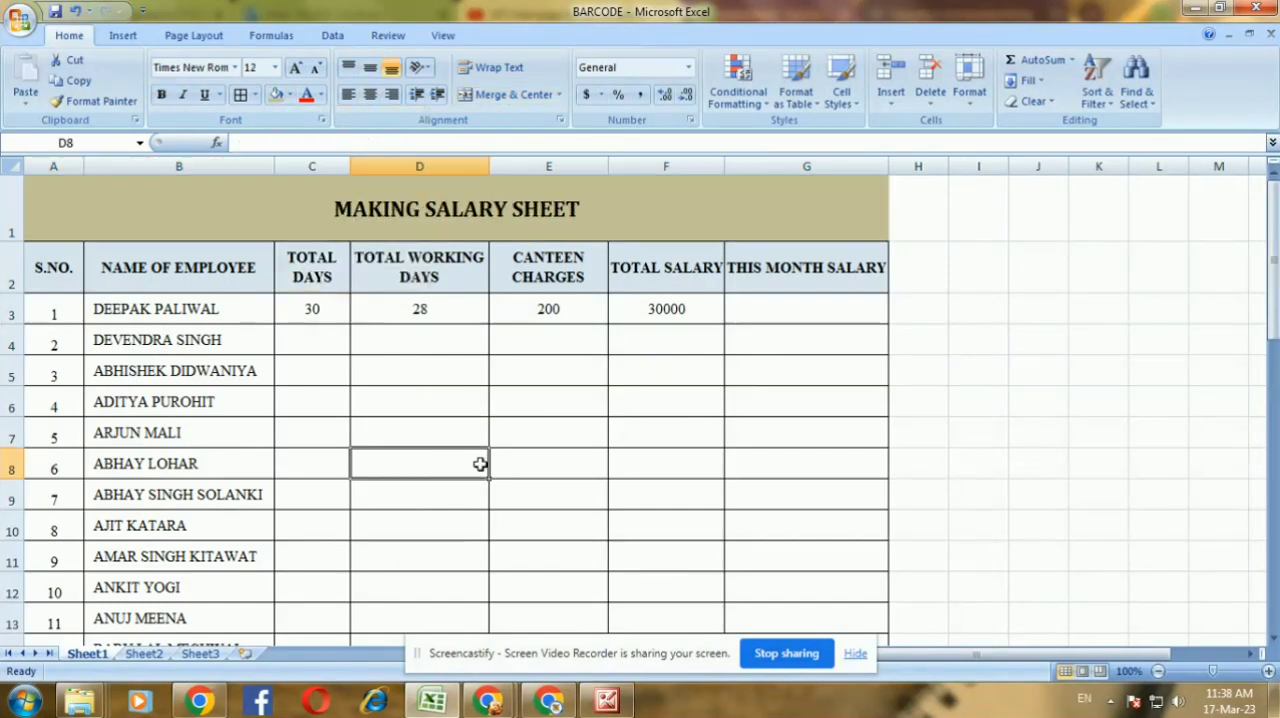
# Examine the employee names and the first employee's total days, working days, canteen charges, total salary and monthly salary cells
pyautogui.click(230, 353)
pyautogui.moveTo(163, 263); pyautogui.dragTo(207, 556)
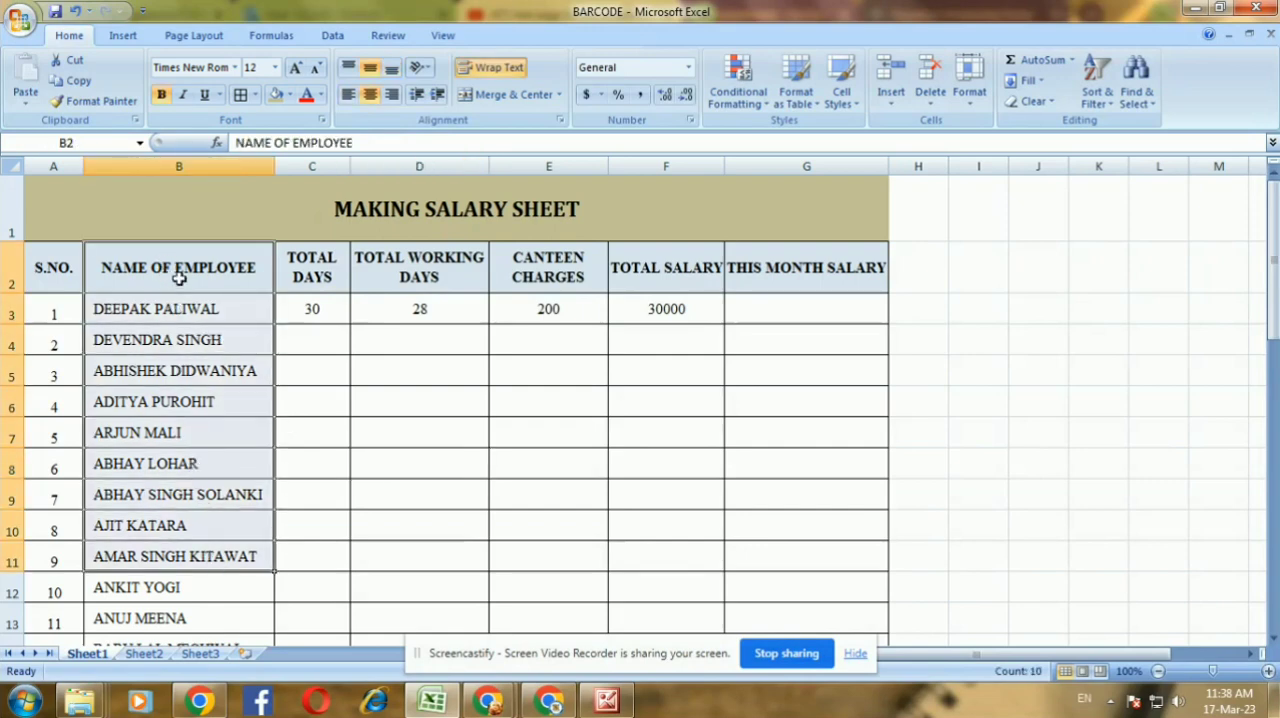
pyautogui.click(226, 300)
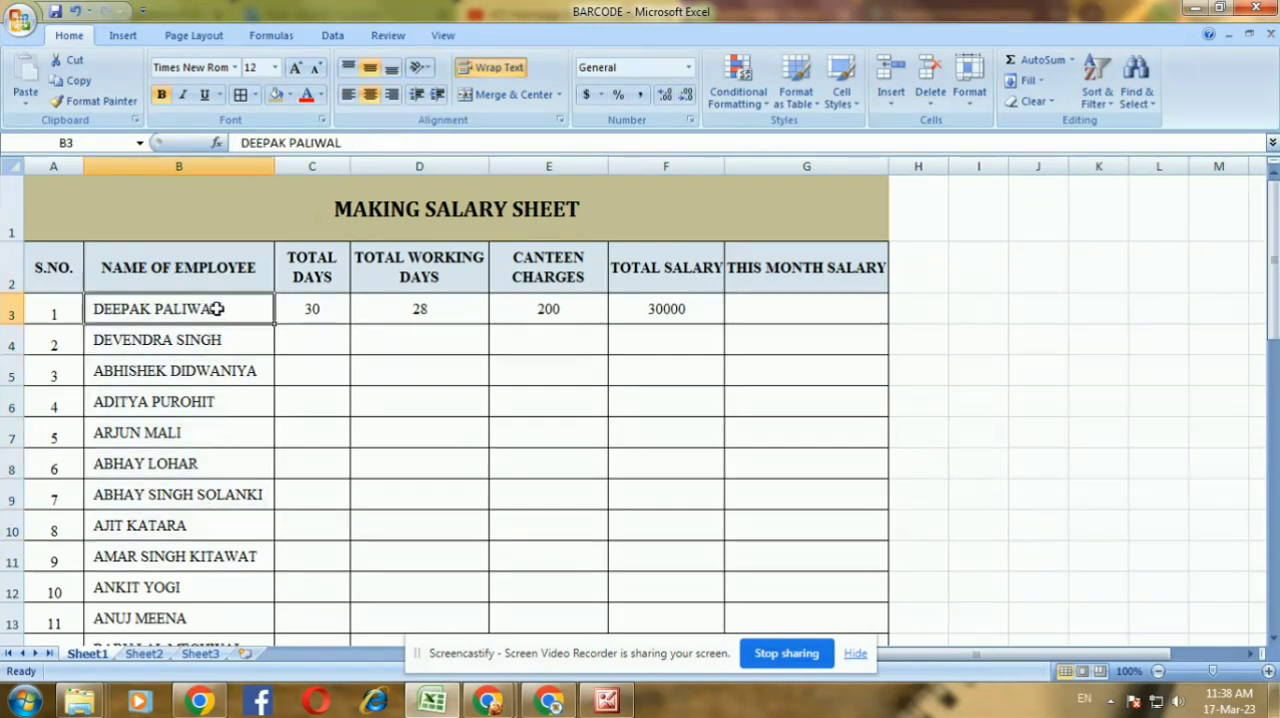
pyautogui.click(218, 516)
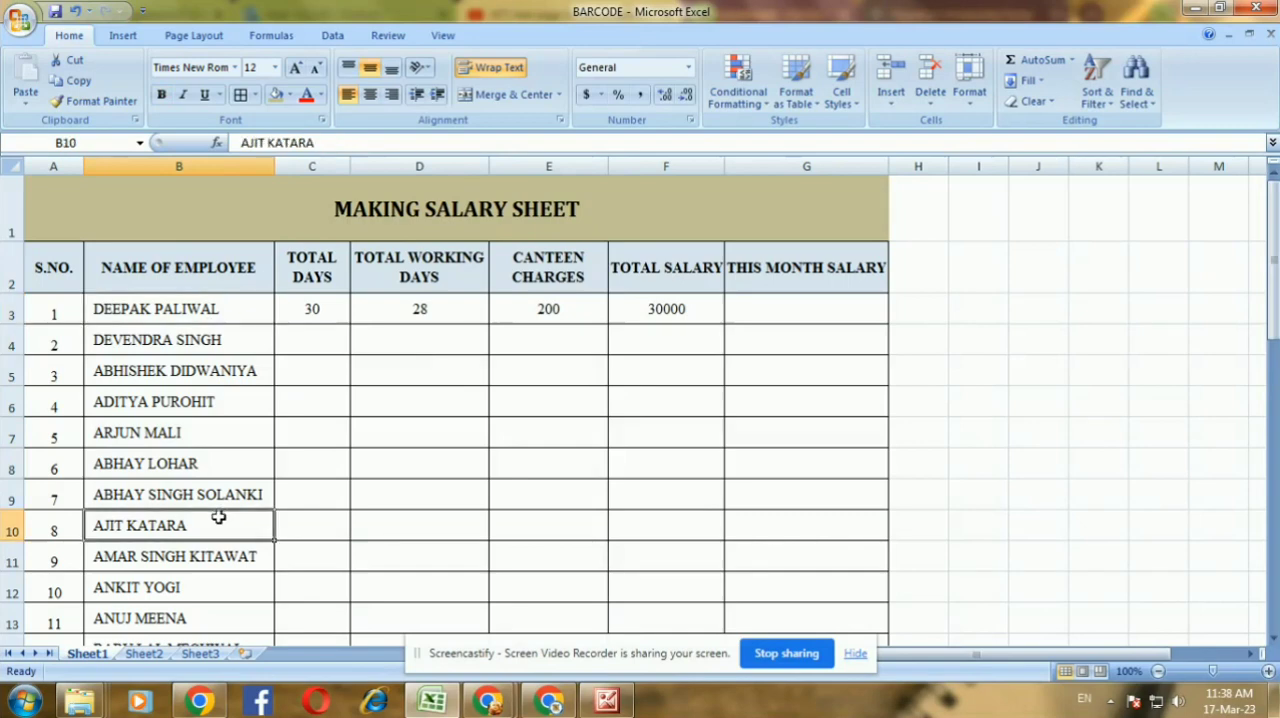
pyautogui.click(301, 309)
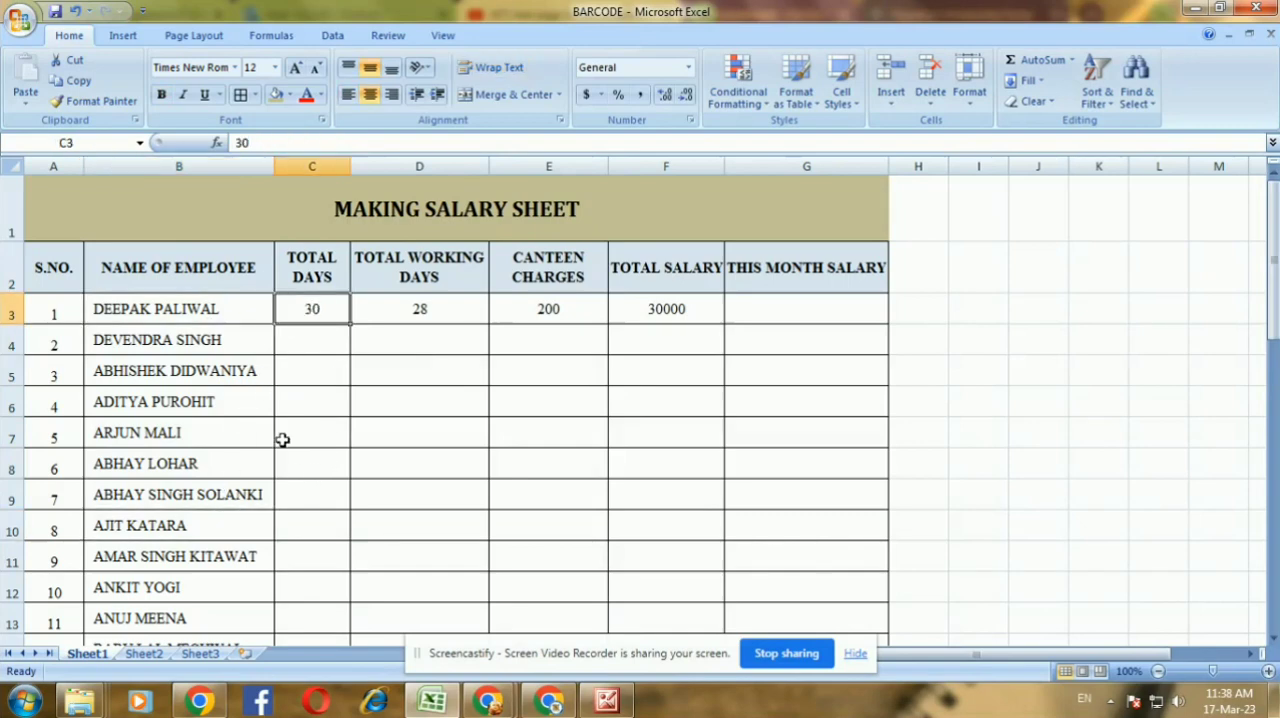
pyautogui.click(423, 309)
pyautogui.click(444, 458)
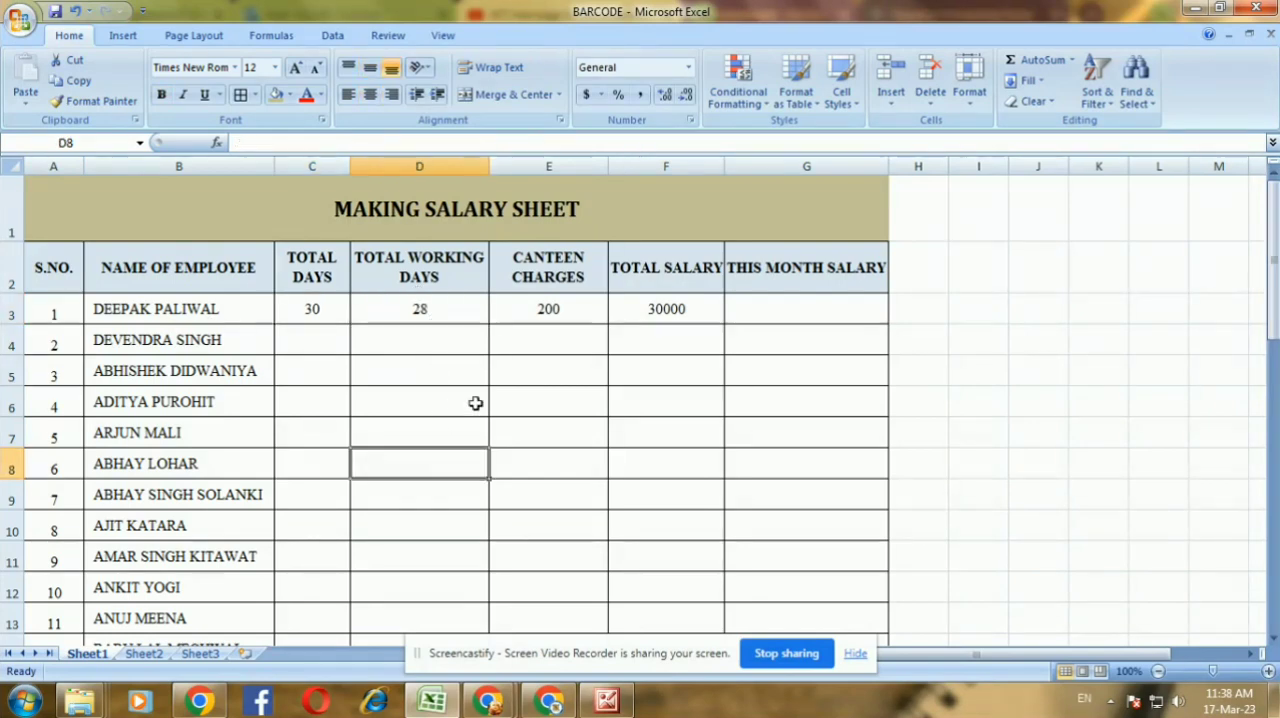
pyautogui.click(555, 313)
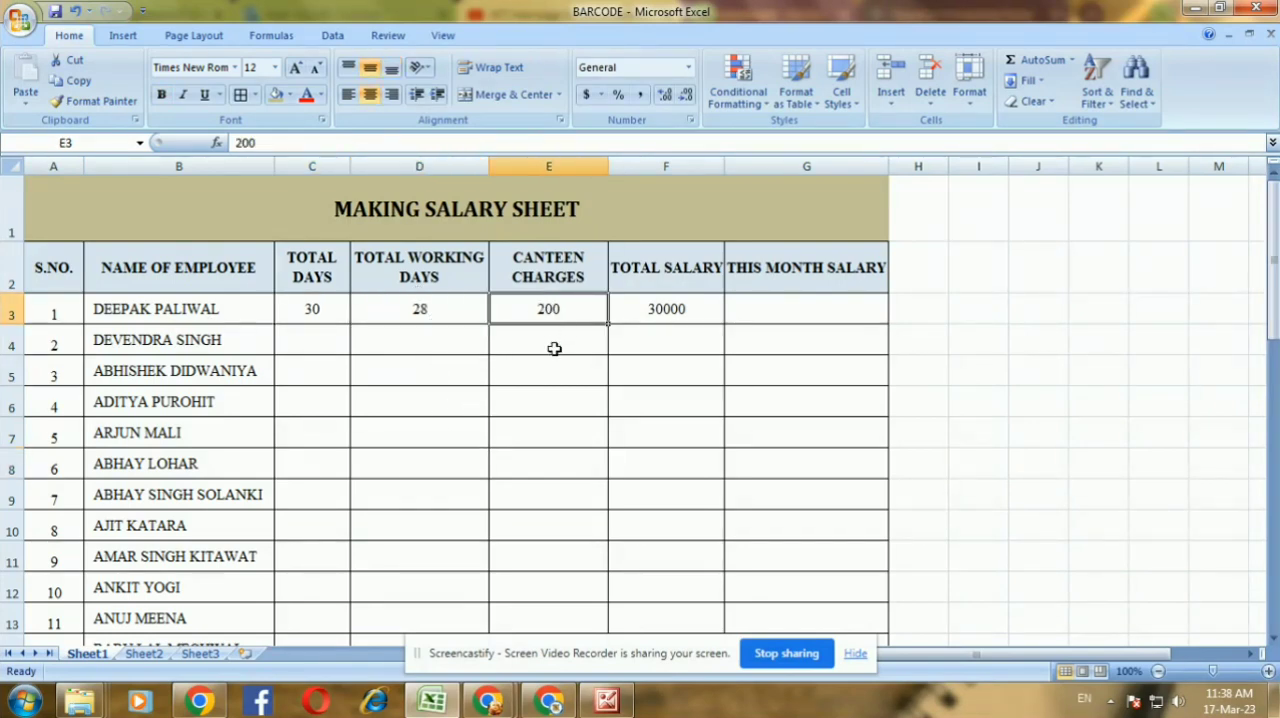
pyautogui.click(552, 350)
pyautogui.click(554, 485)
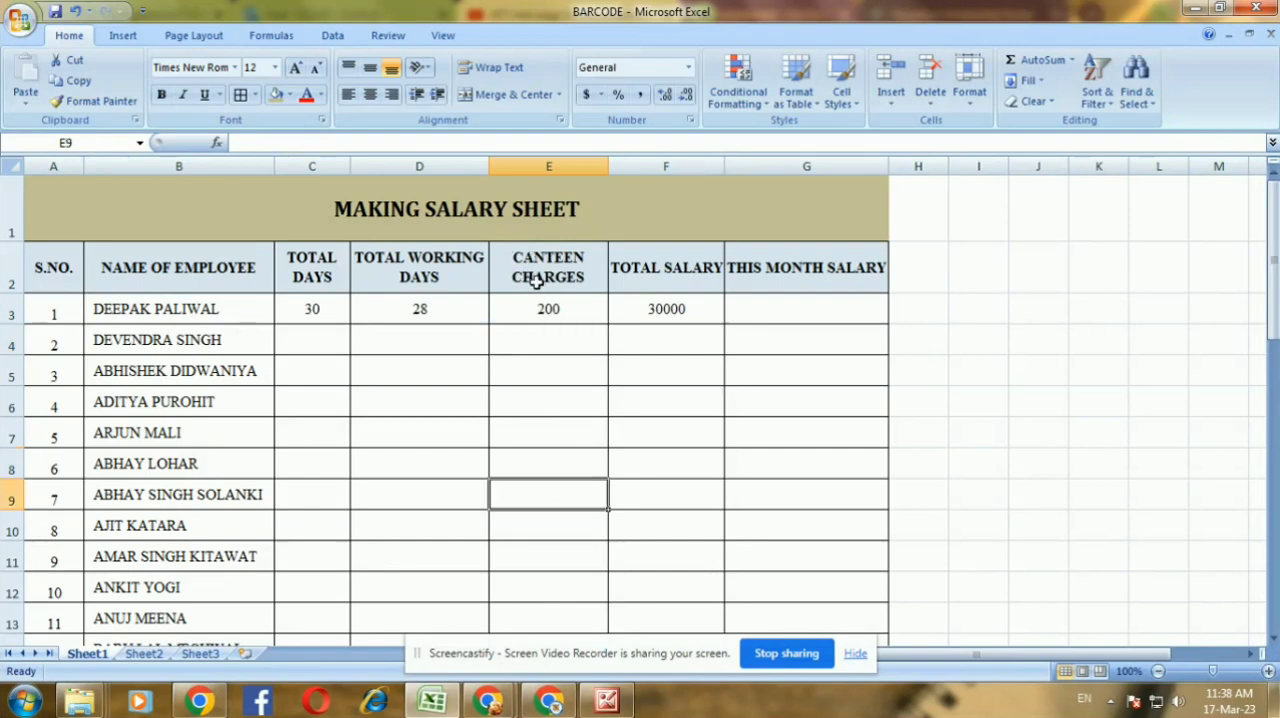
pyautogui.click(649, 277)
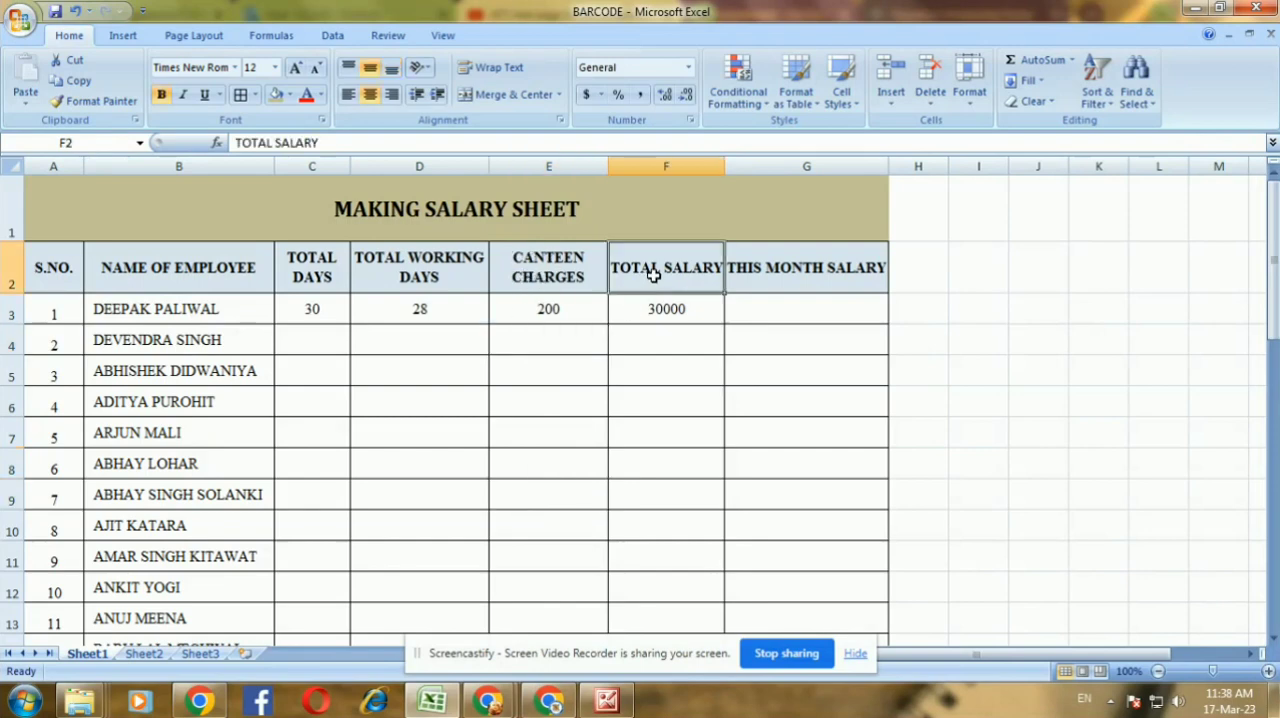
pyautogui.click(651, 308)
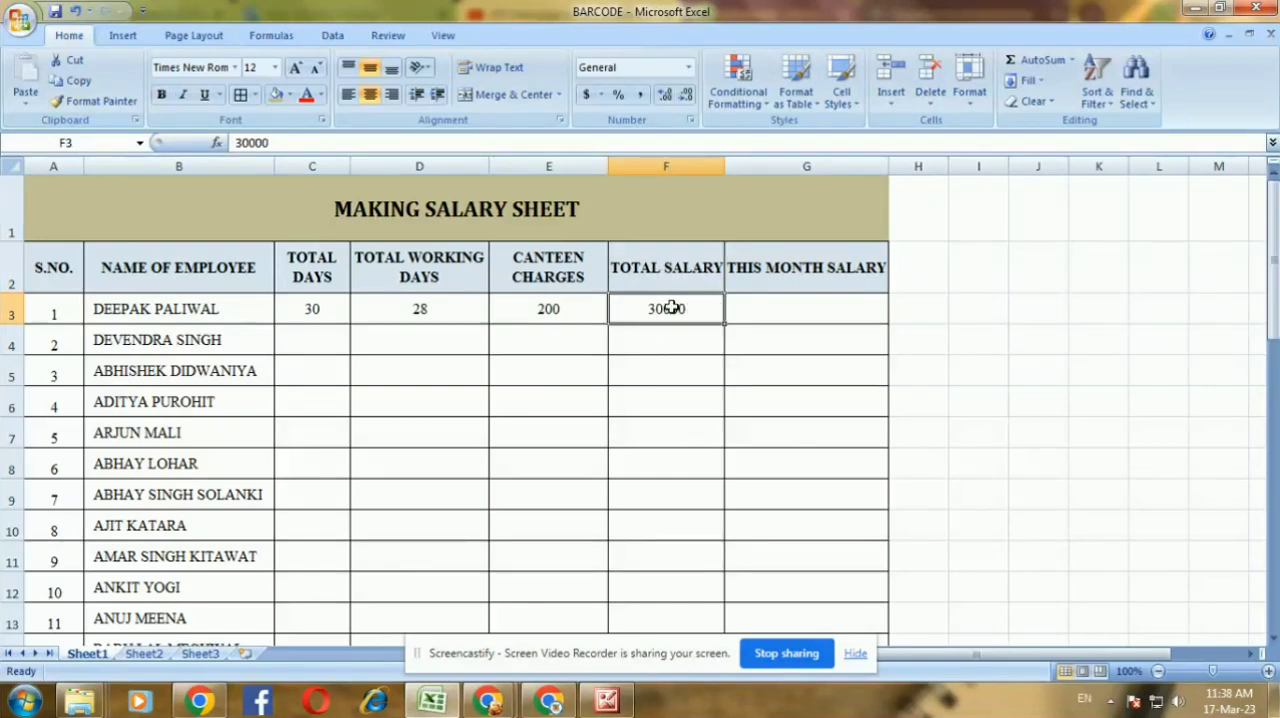
pyautogui.click(787, 304)
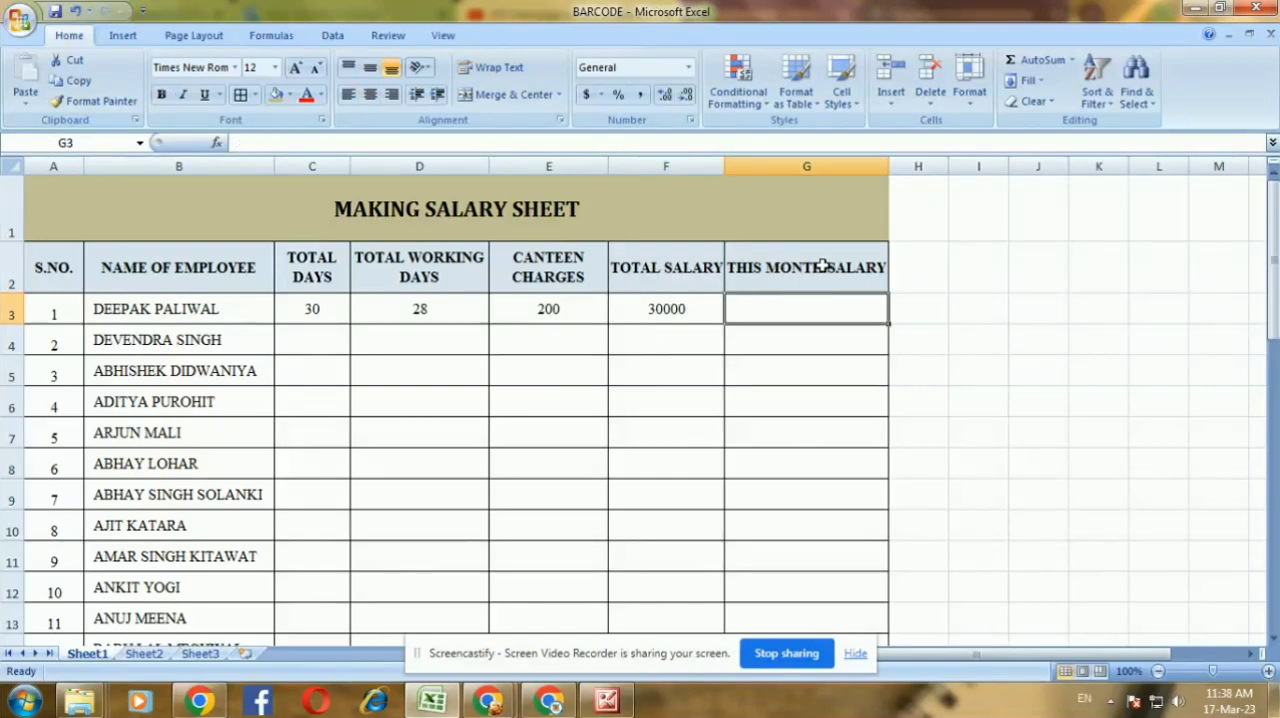
# Copy the first employee's TOTAL DAYS value of 30 to all employees in C3:C42
pyautogui.click(326, 308)
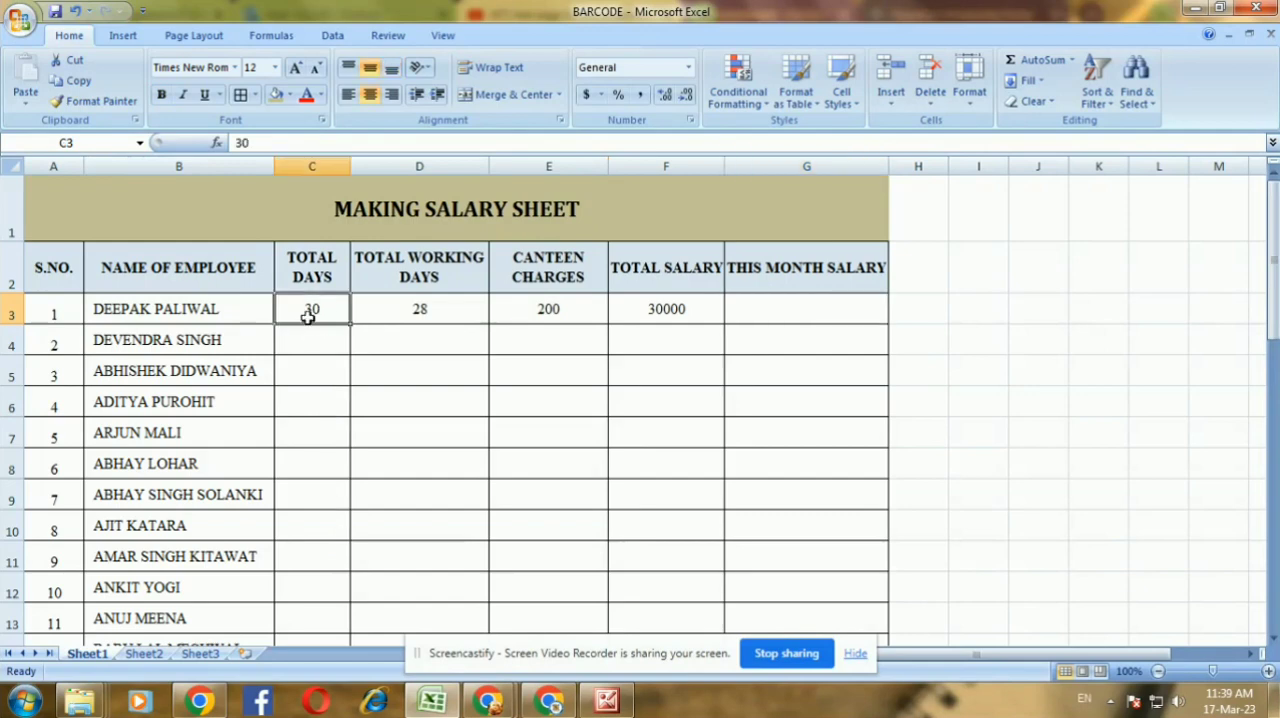
pyautogui.rightClick(308, 312)
pyautogui.click(340, 346)
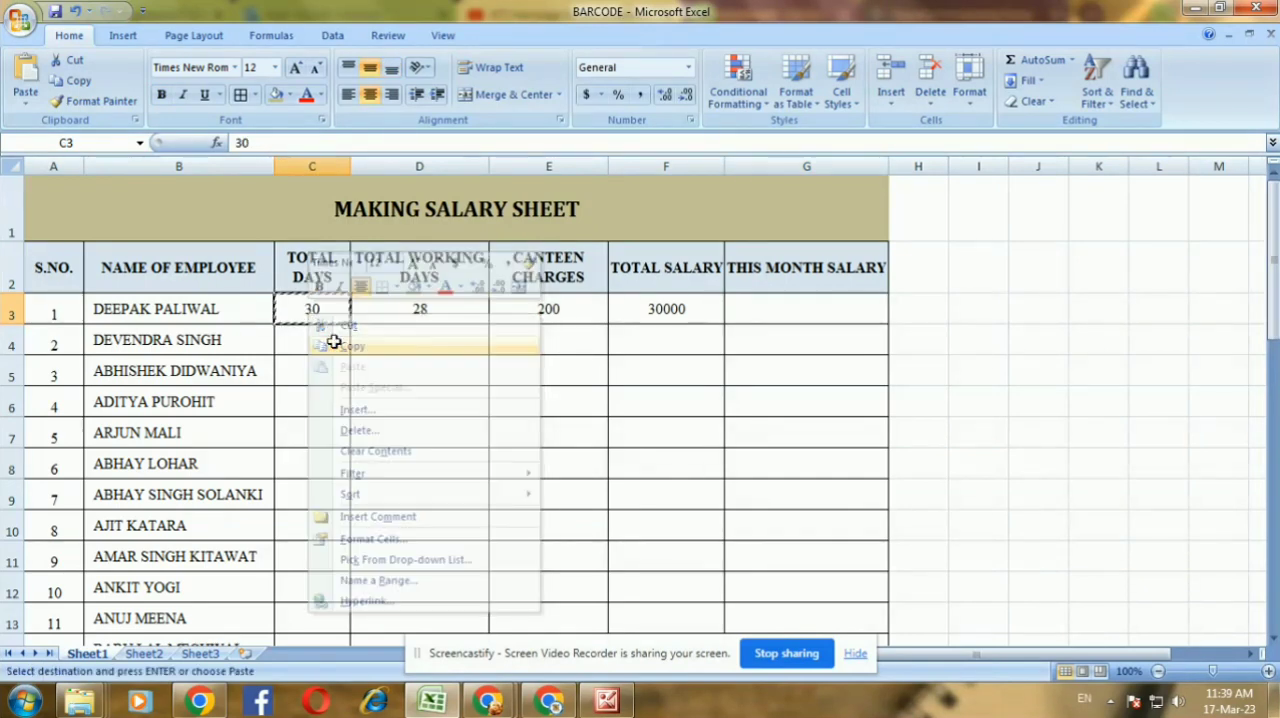
pyautogui.moveTo(314, 312); pyautogui.dragTo(323, 588)
pyautogui.rightClick(323, 588)
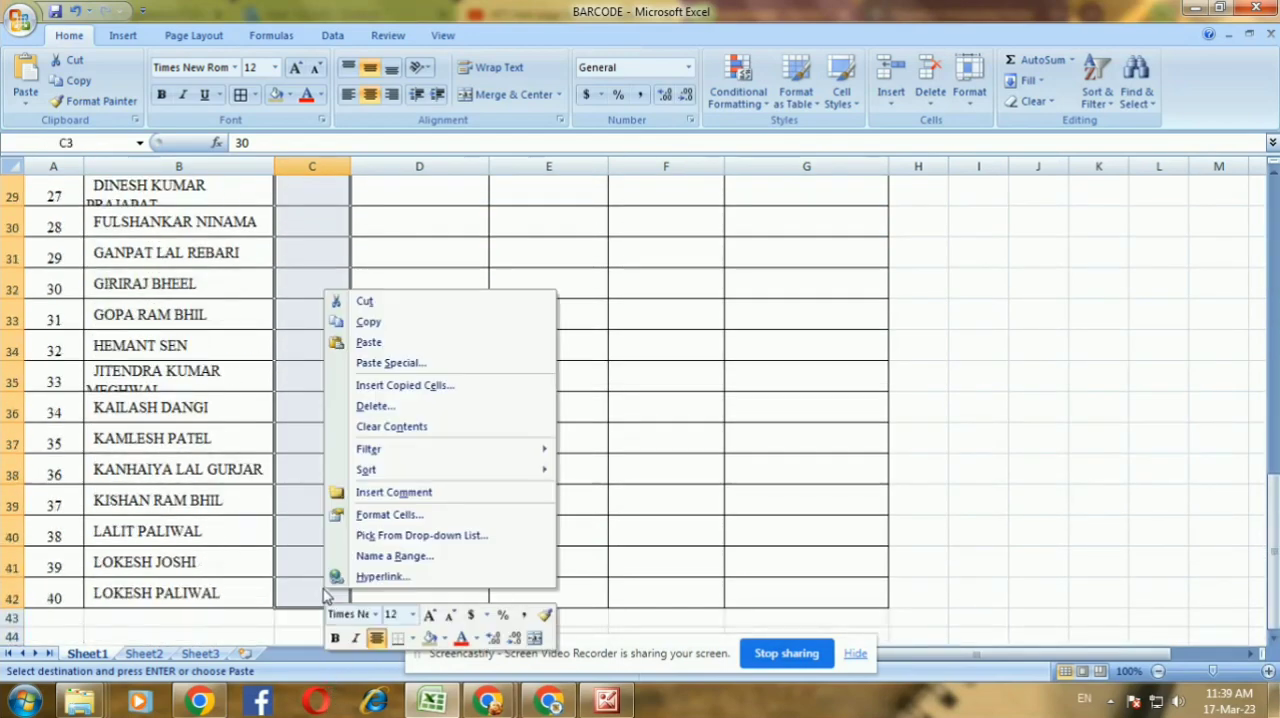
pyautogui.click(368, 342)
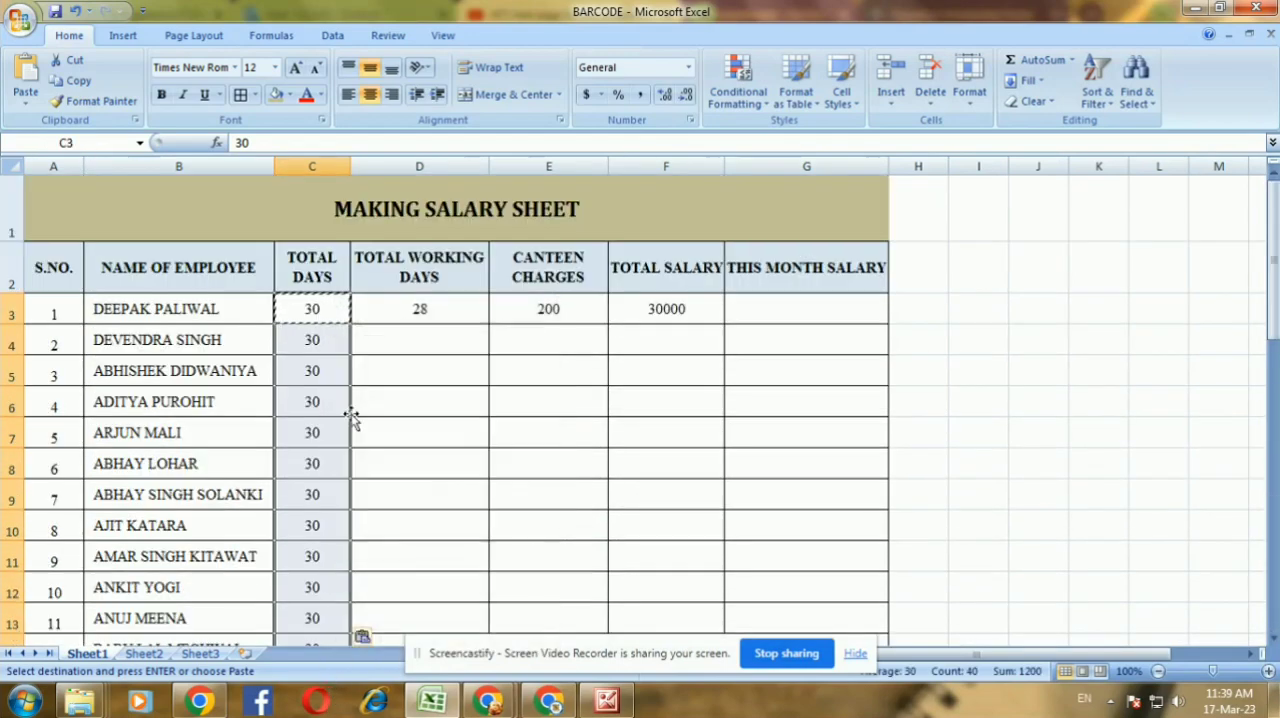
pyautogui.press('Escape')
pyautogui.click(318, 369)
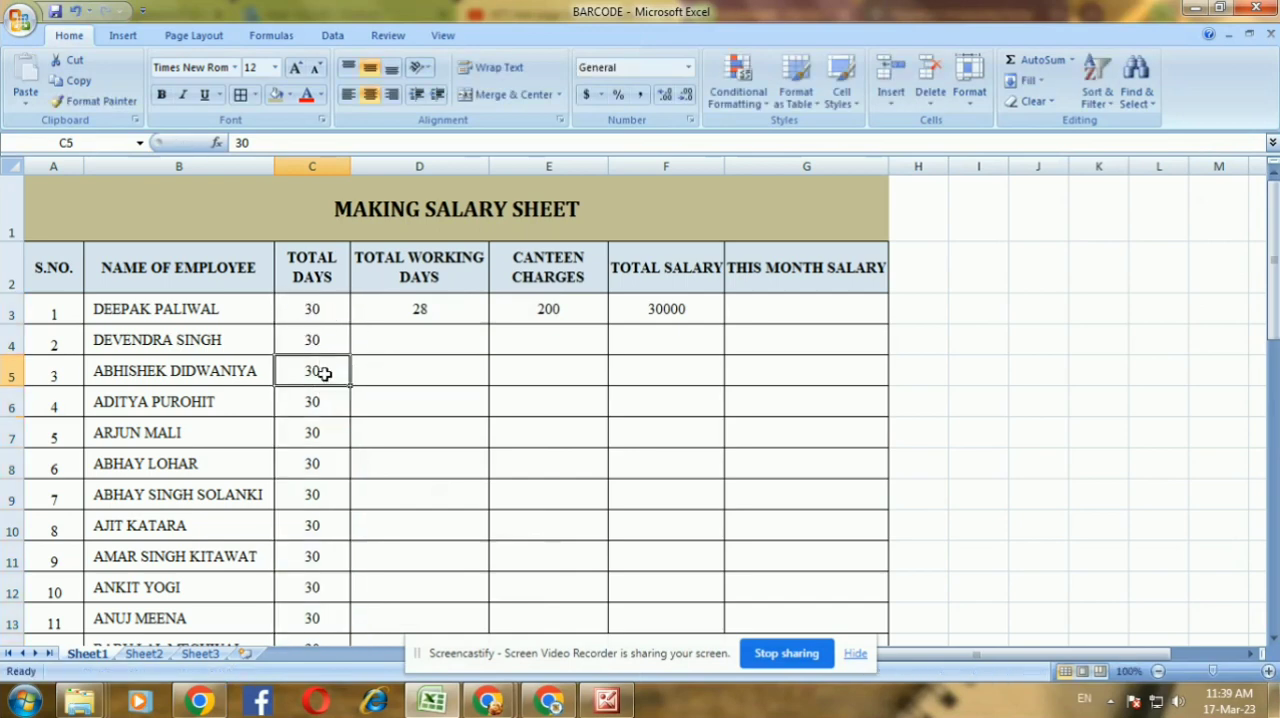
# Enter TOTAL WORKING DAYS of 29, 25, 30, 30 and 29 for employees 2 to 6 in D4:D8
pyautogui.click(389, 305)
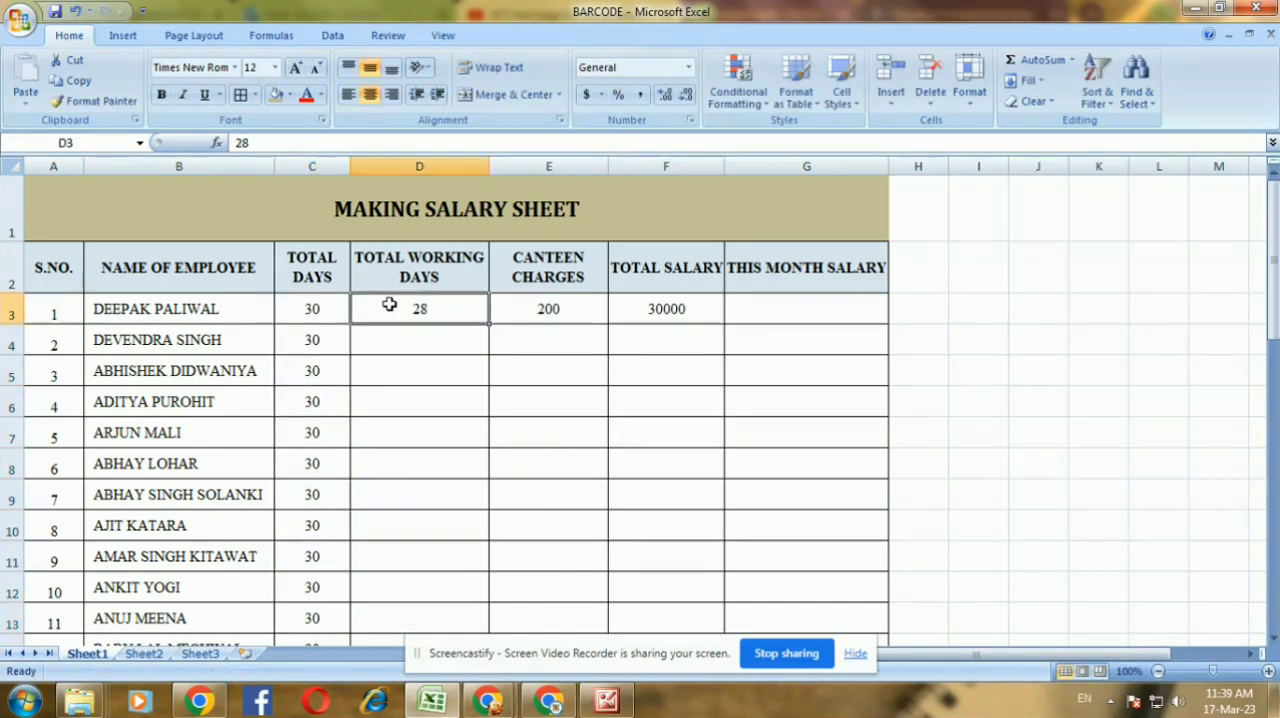
pyautogui.click(424, 346)
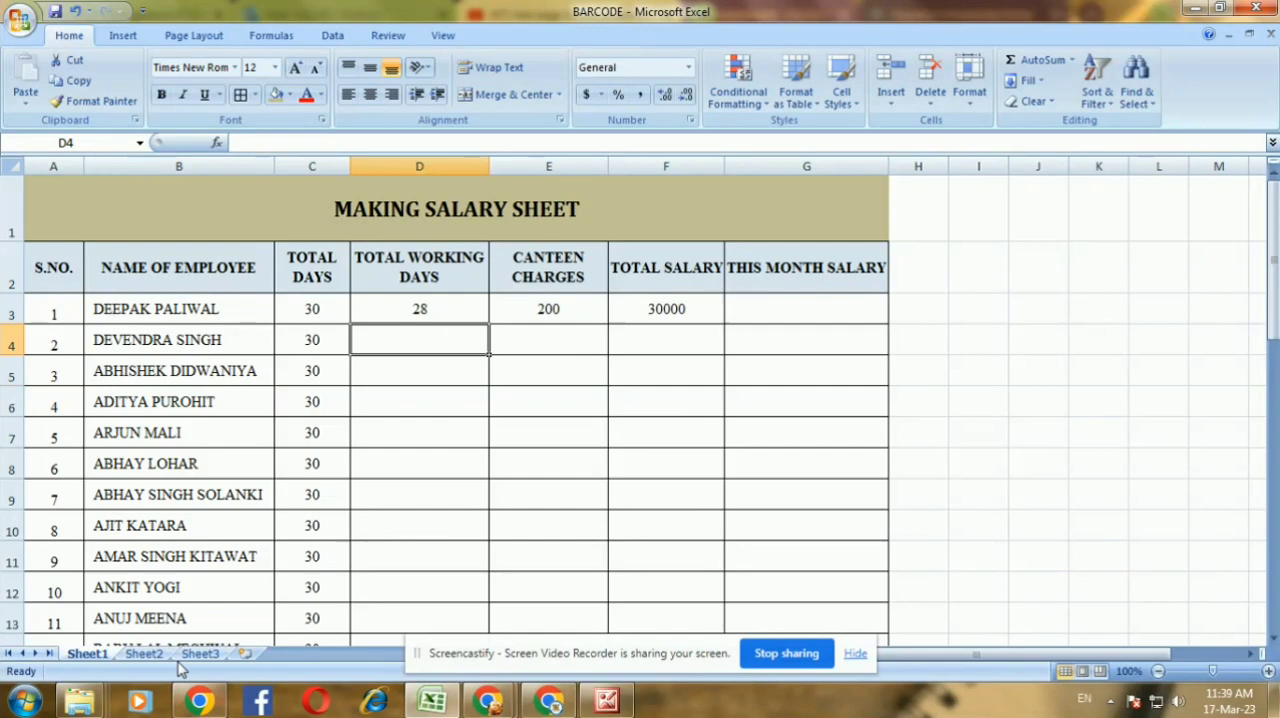
pyautogui.write('29')
pyautogui.press('Return')
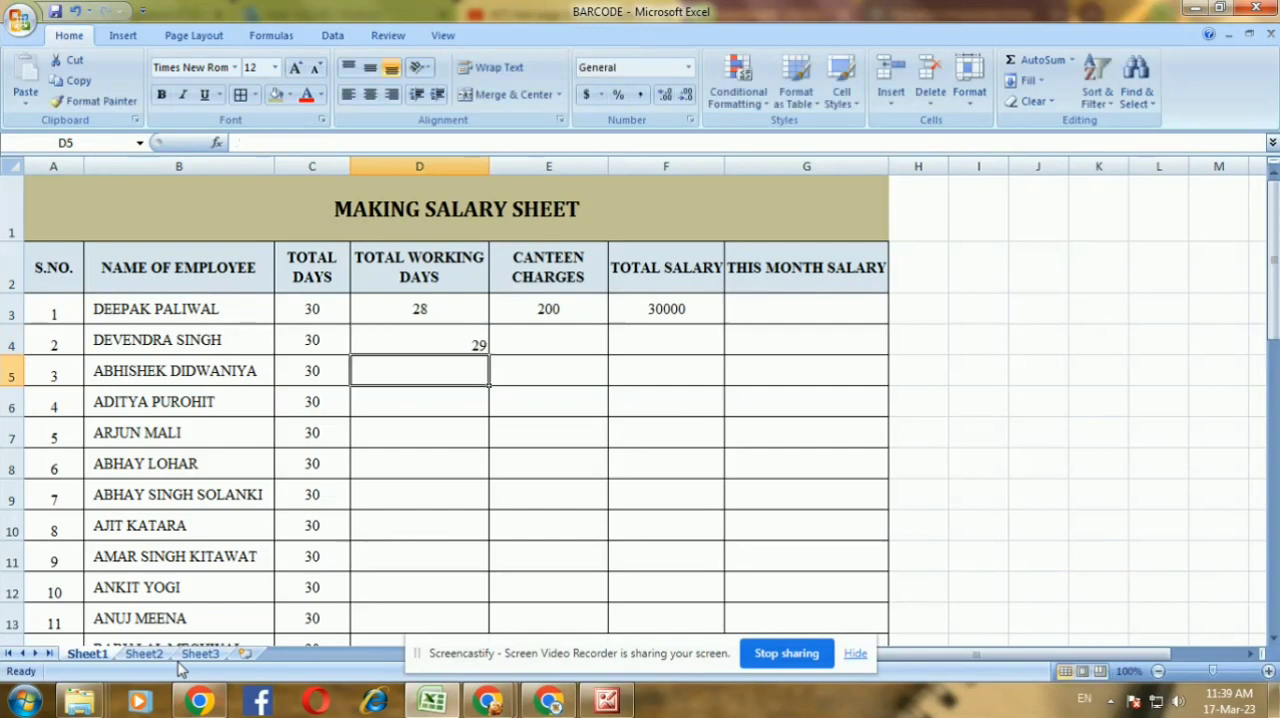
pyautogui.write('25')
pyautogui.press('Return')
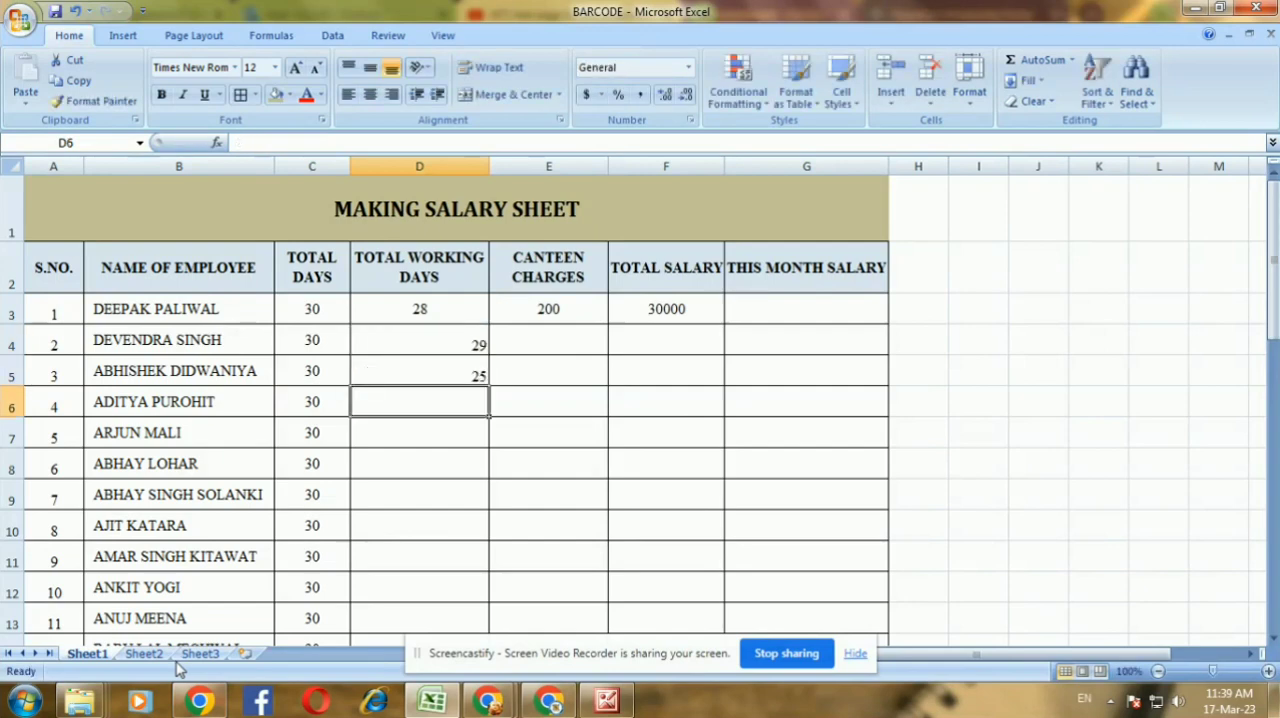
pyautogui.write('30')
pyautogui.press('Return')
pyautogui.write('3')
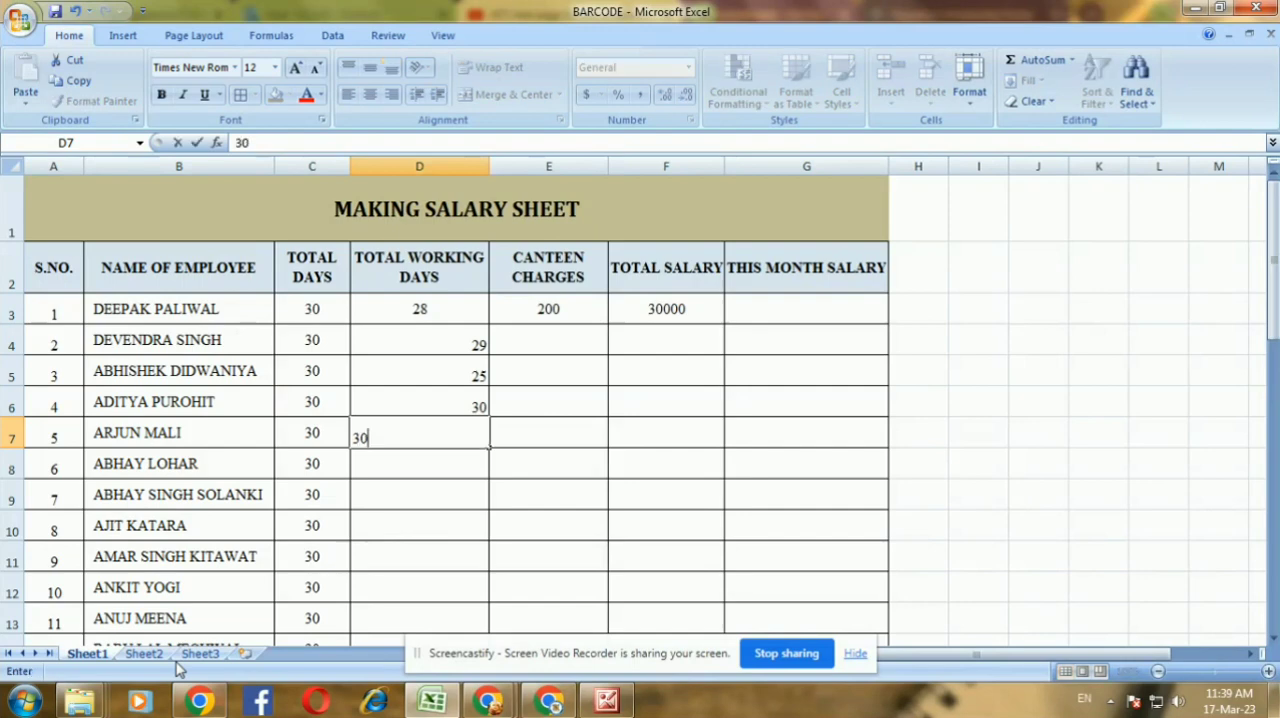
pyautogui.press('Return')
pyautogui.write('29')
pyautogui.press('Return')
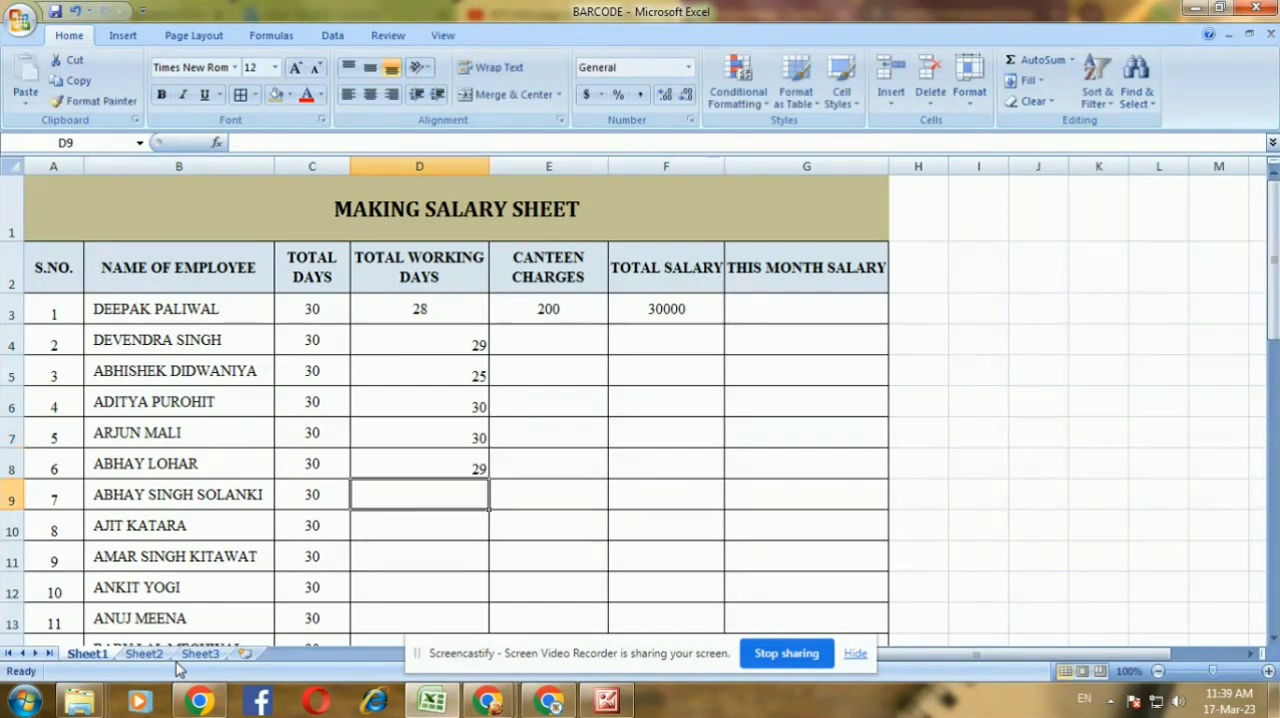
# Enter TOTAL WORKING DAYS of 28, 21, 22 and 28 for employees 7 to 10 in D9:D12
pyautogui.write('28')
pyautogui.press('Return')
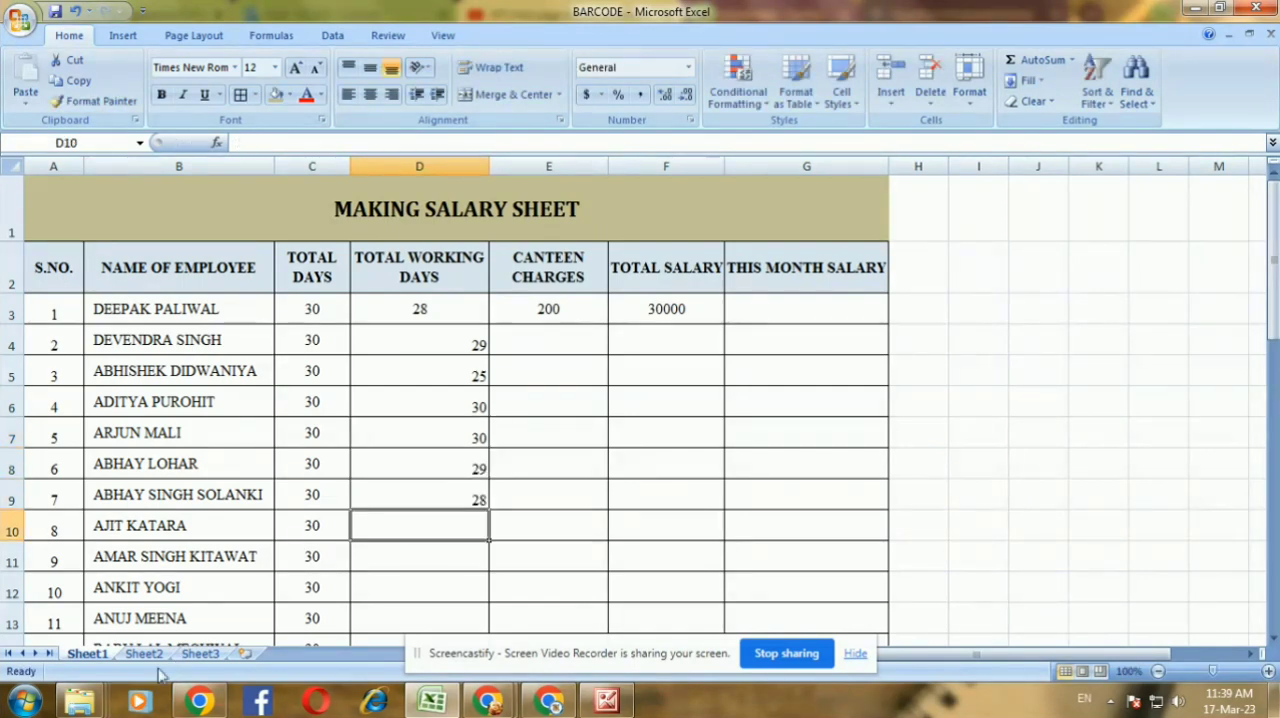
pyautogui.write('21')
pyautogui.press('Return')
pyautogui.write('22')
pyautogui.press('Return')
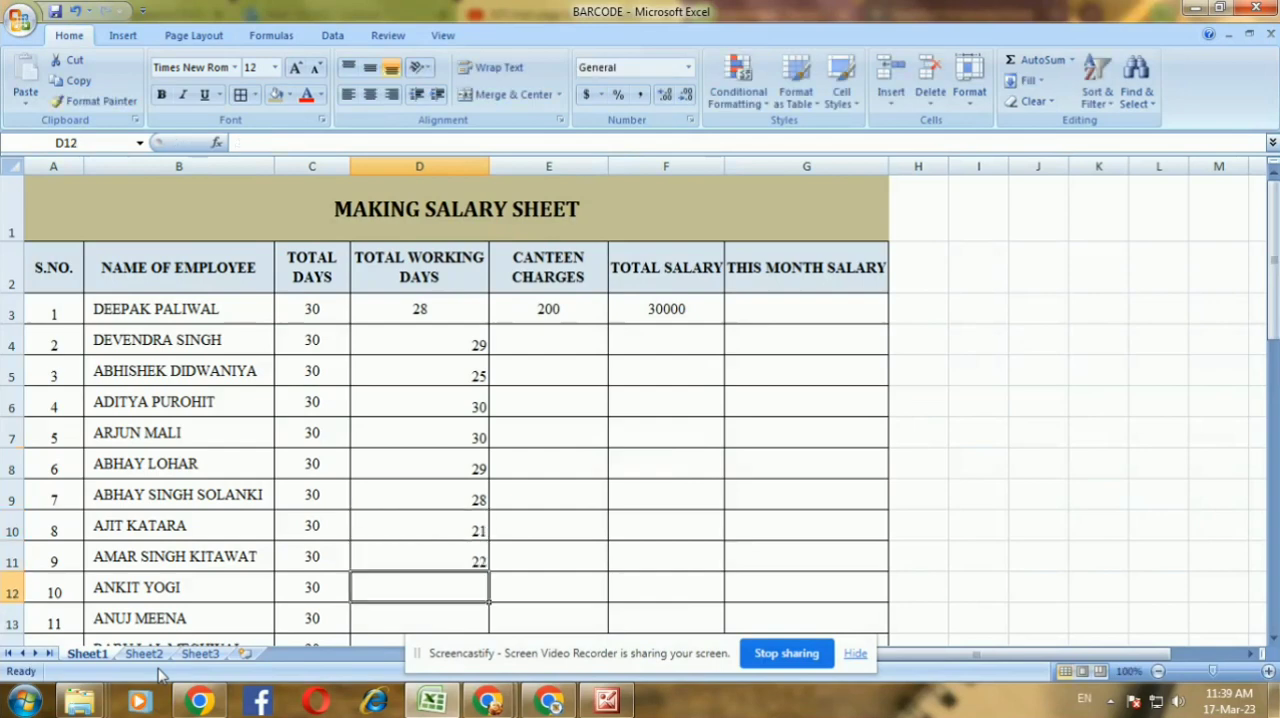
pyautogui.write('2')
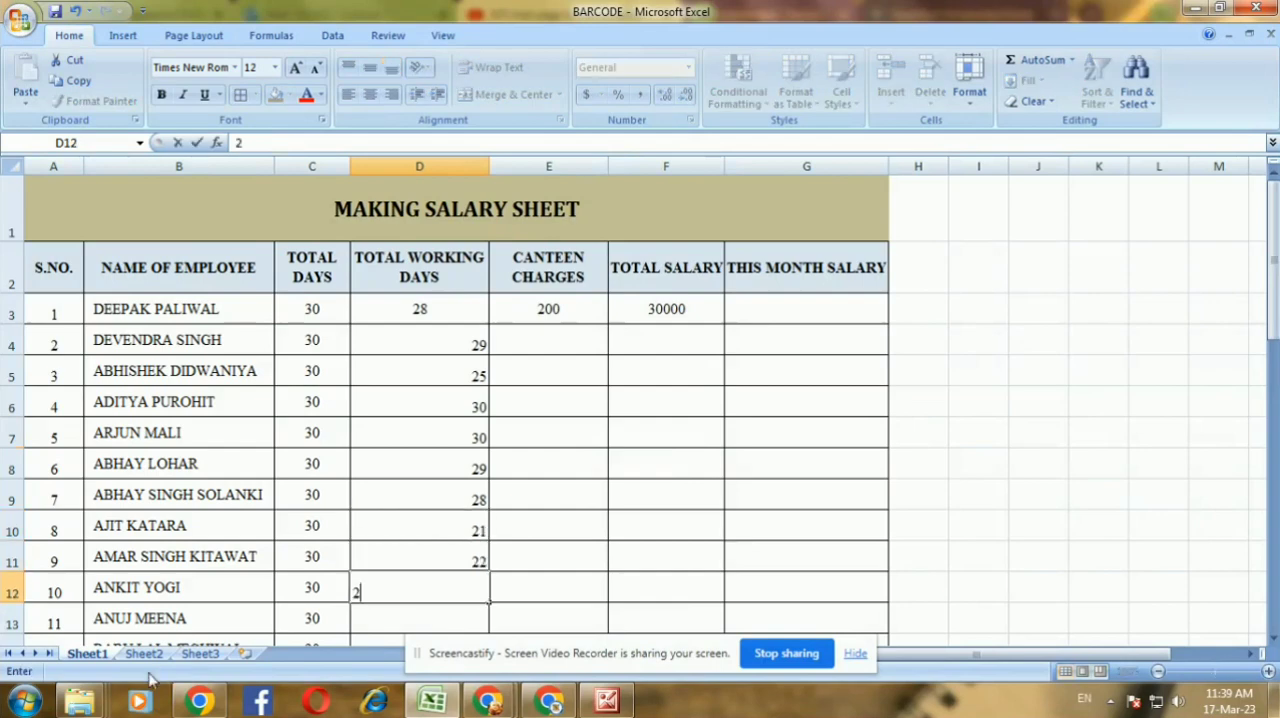
pyautogui.write('8')
pyautogui.press('Return')
# Enter TOTAL WORKING DAYS of 27, 28 and 29 for employees 11 to 13 in D13:D15
pyautogui.write('2')
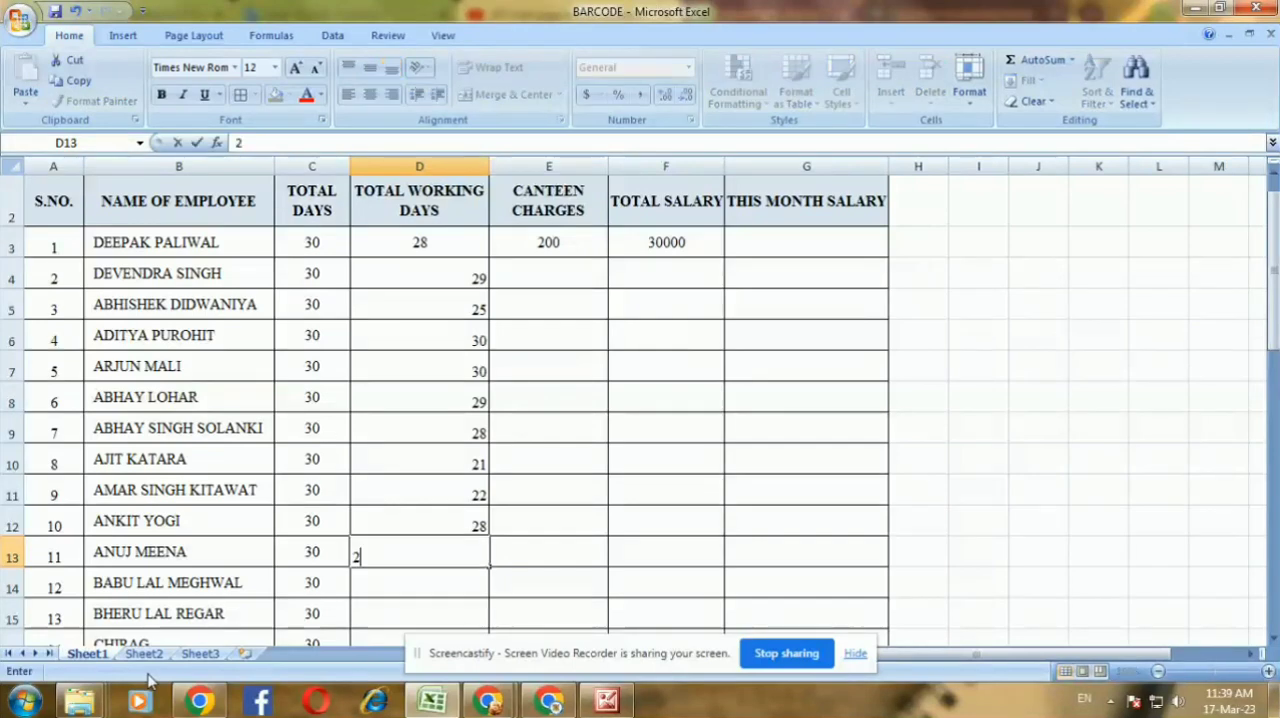
pyautogui.write('7')
pyautogui.press('Return')
pyautogui.write('28')
pyautogui.press('Return')
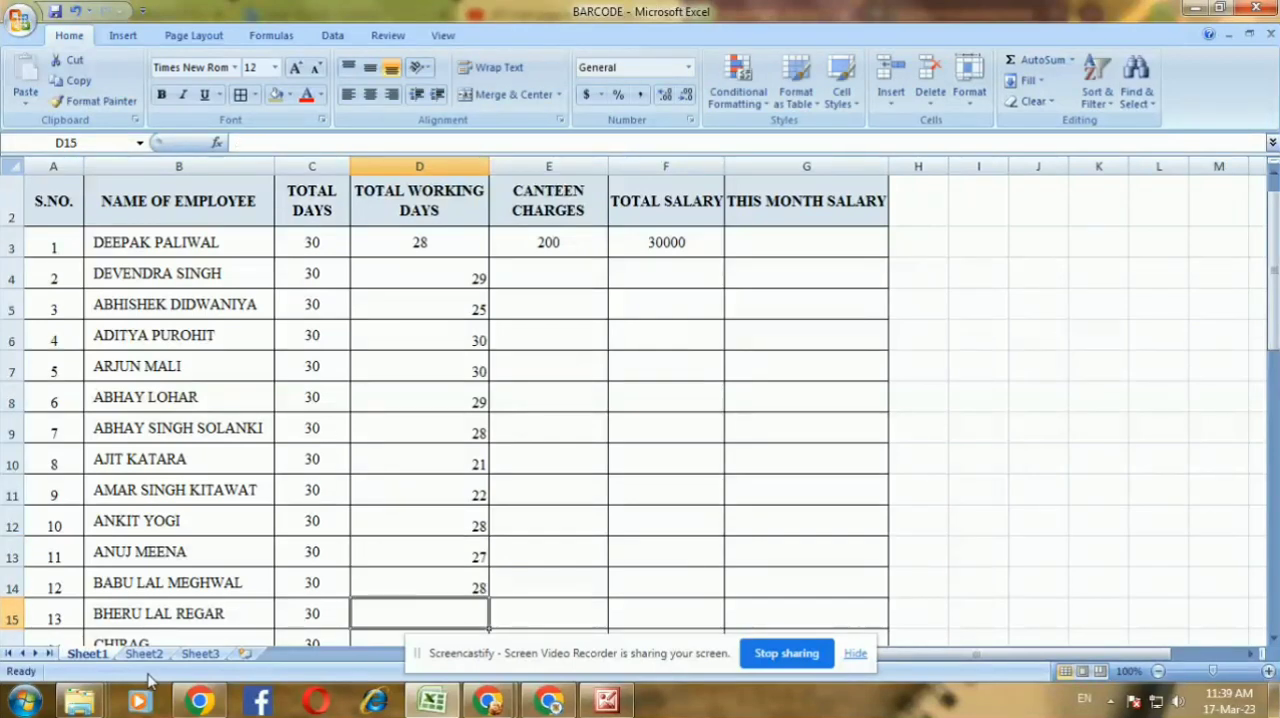
pyautogui.press('Return')
pyautogui.press('Up')
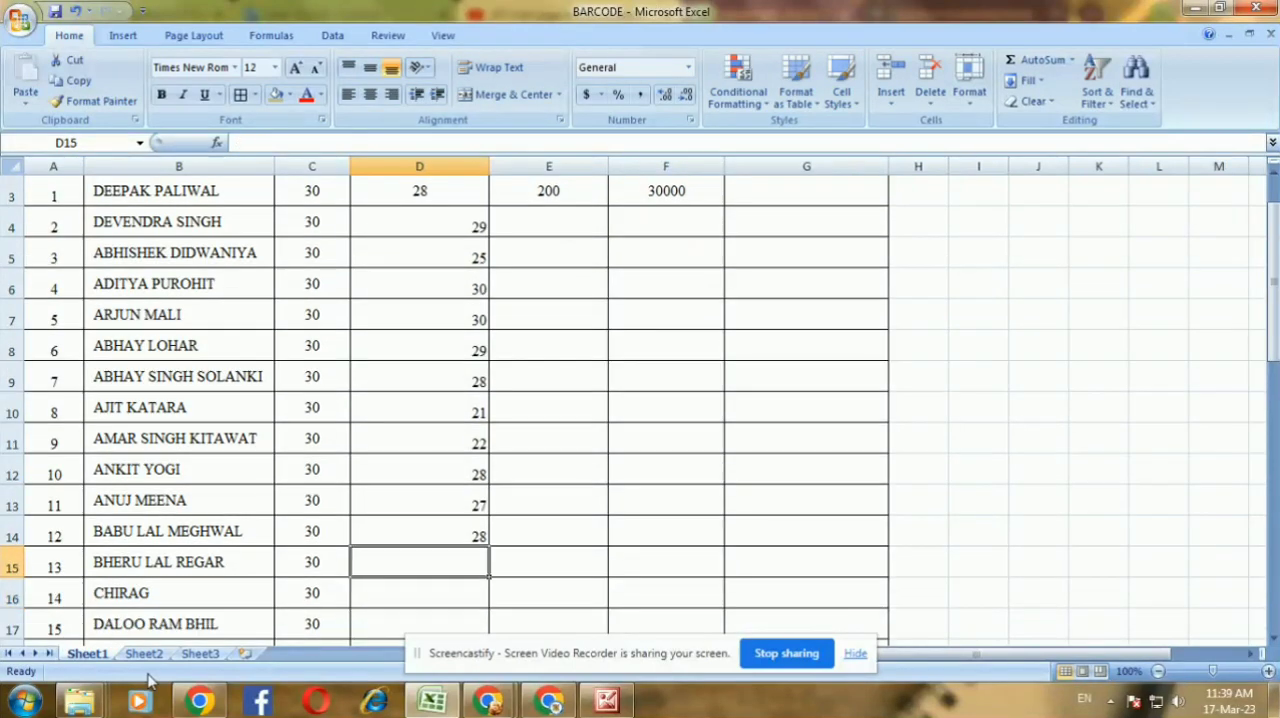
pyautogui.write('29')
pyautogui.press('Return')
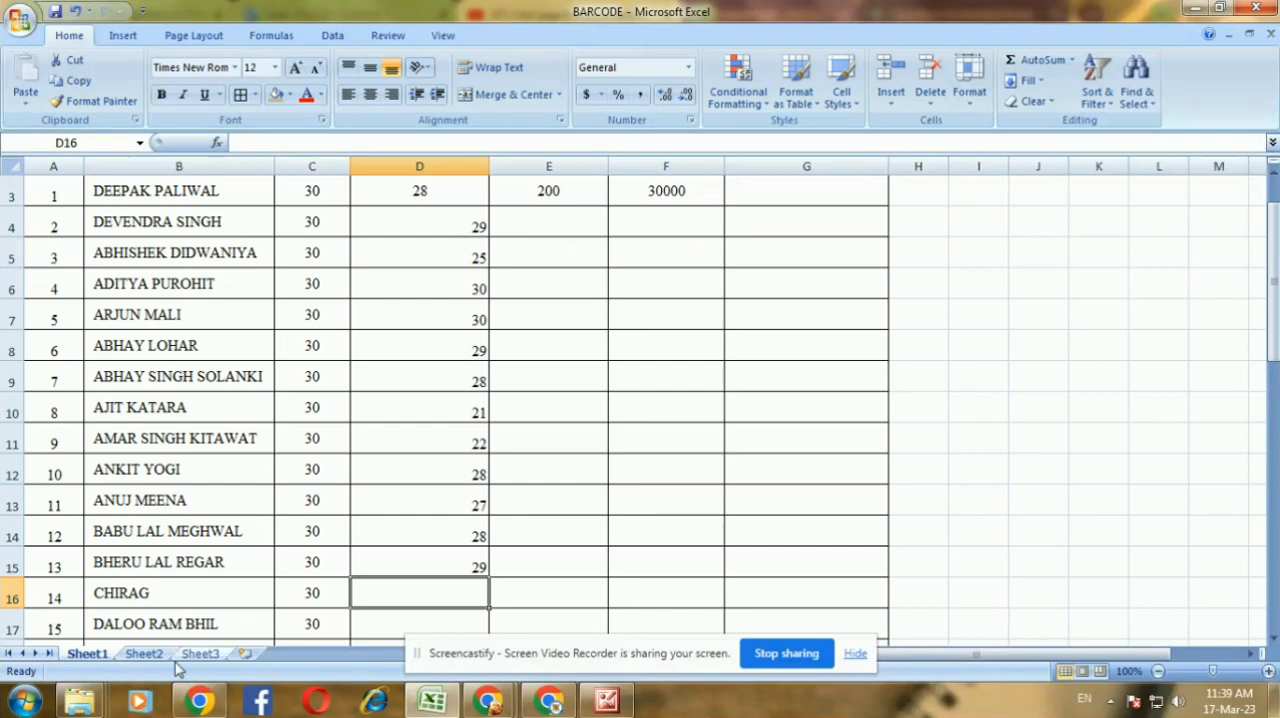
# Enter TOTAL WORKING DAYS of 30, 27 and 28 for employees 14 to 16 in D16:D18
pyautogui.write('30')
pyautogui.press('Return')
pyautogui.press('Down')
pyautogui.press('Up')
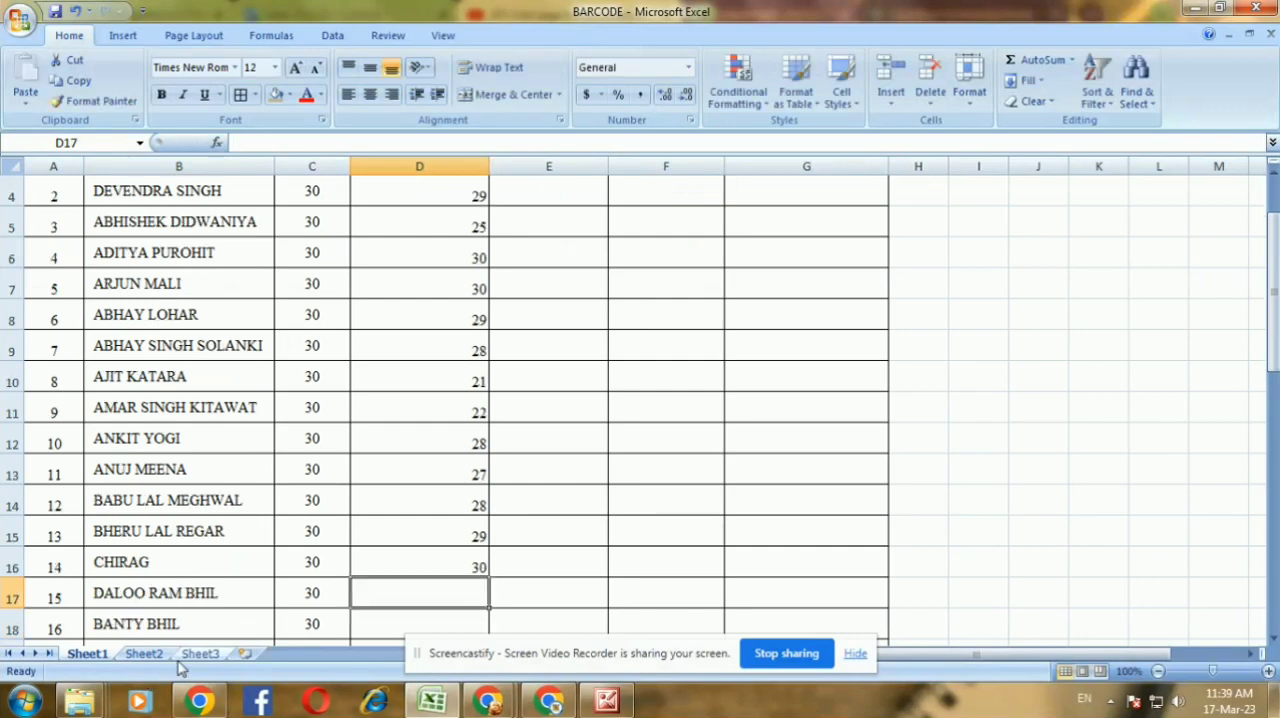
pyautogui.write('27')
pyautogui.press('Return')
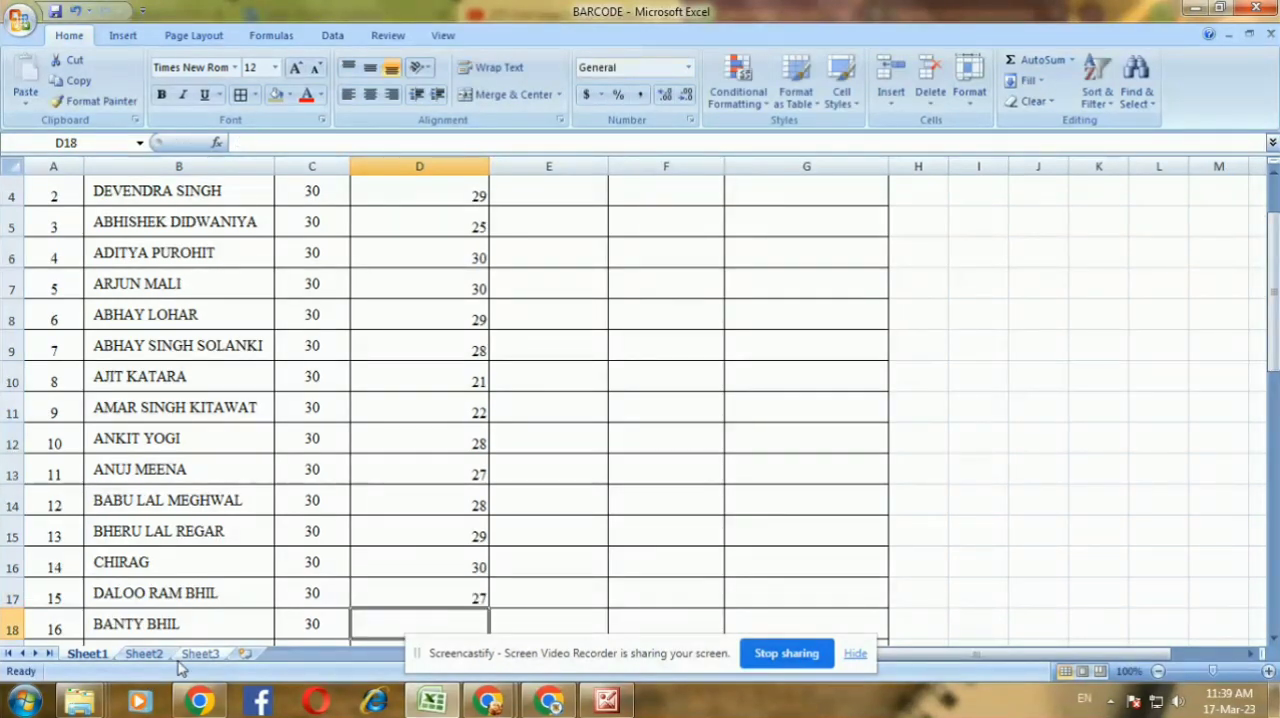
pyautogui.write('28')
pyautogui.press('Return')
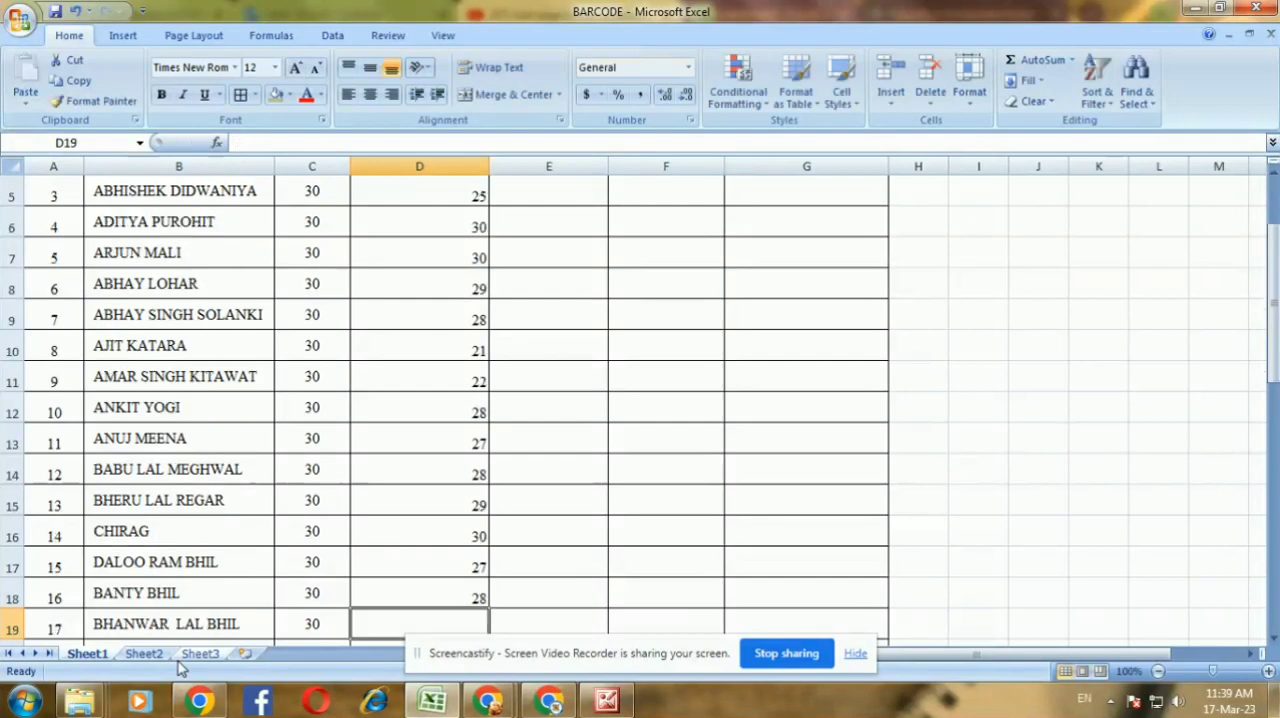
# Enter TOTAL WORKING DAYS of 28, 26 and 20 for employees 17 to 19 in D19:D21
pyautogui.write('28')
pyautogui.press('Return')
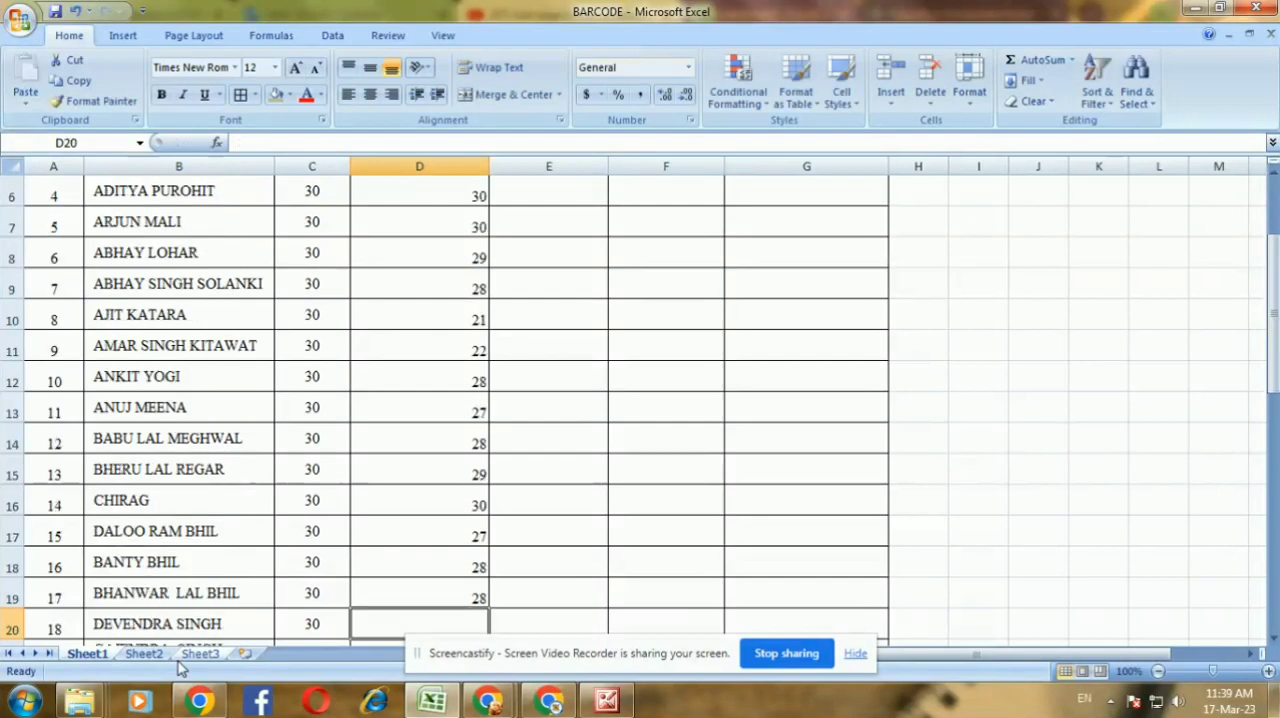
pyautogui.write('26')
pyautogui.press('Return')
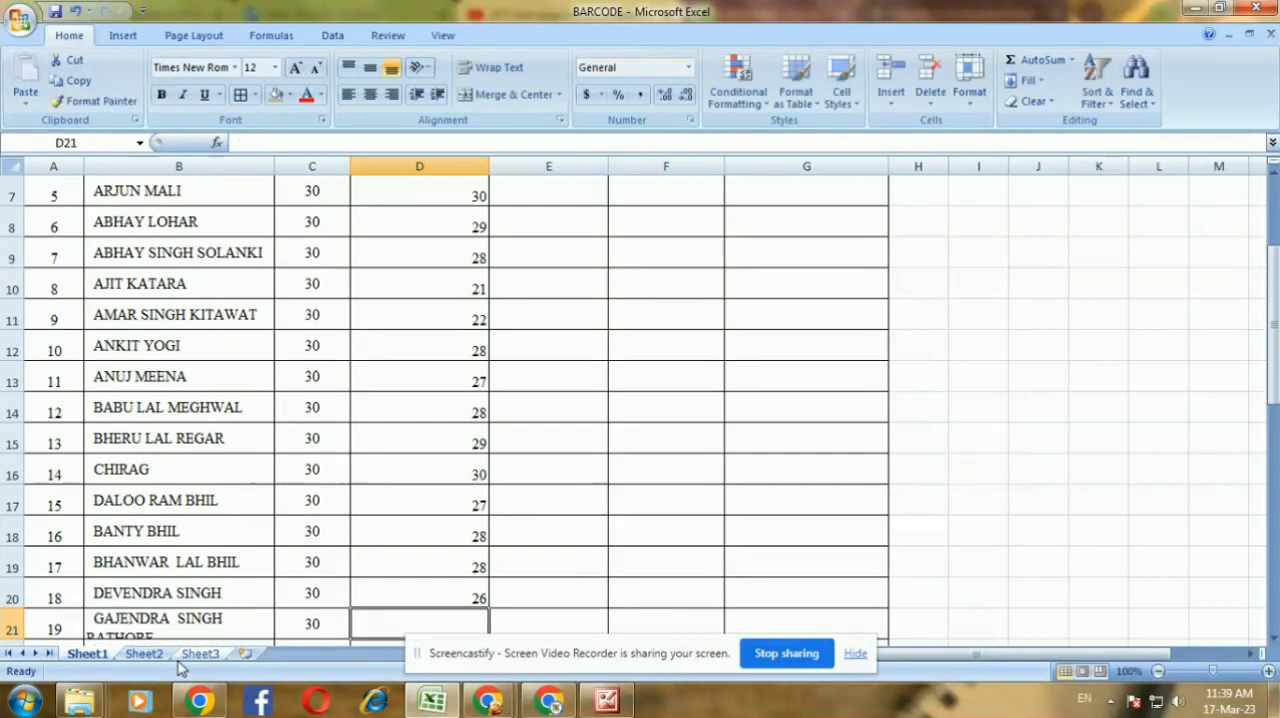
pyautogui.write('20')
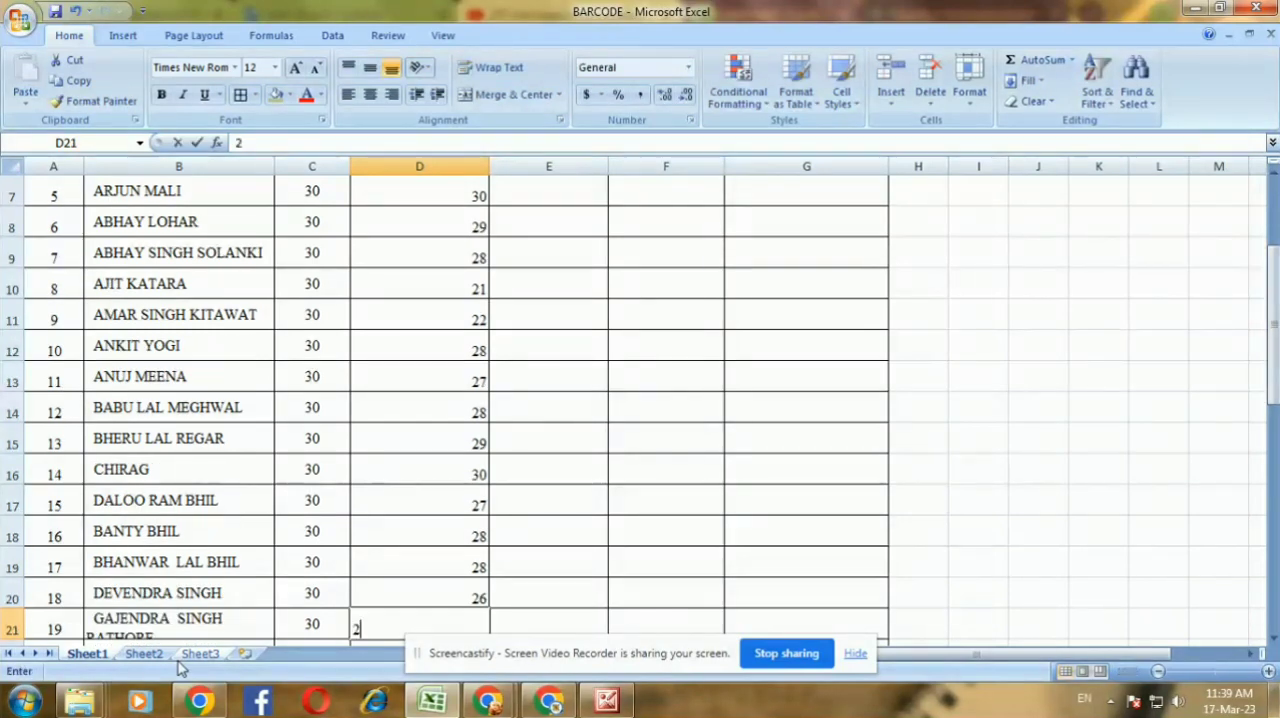
pyautogui.press('Return')
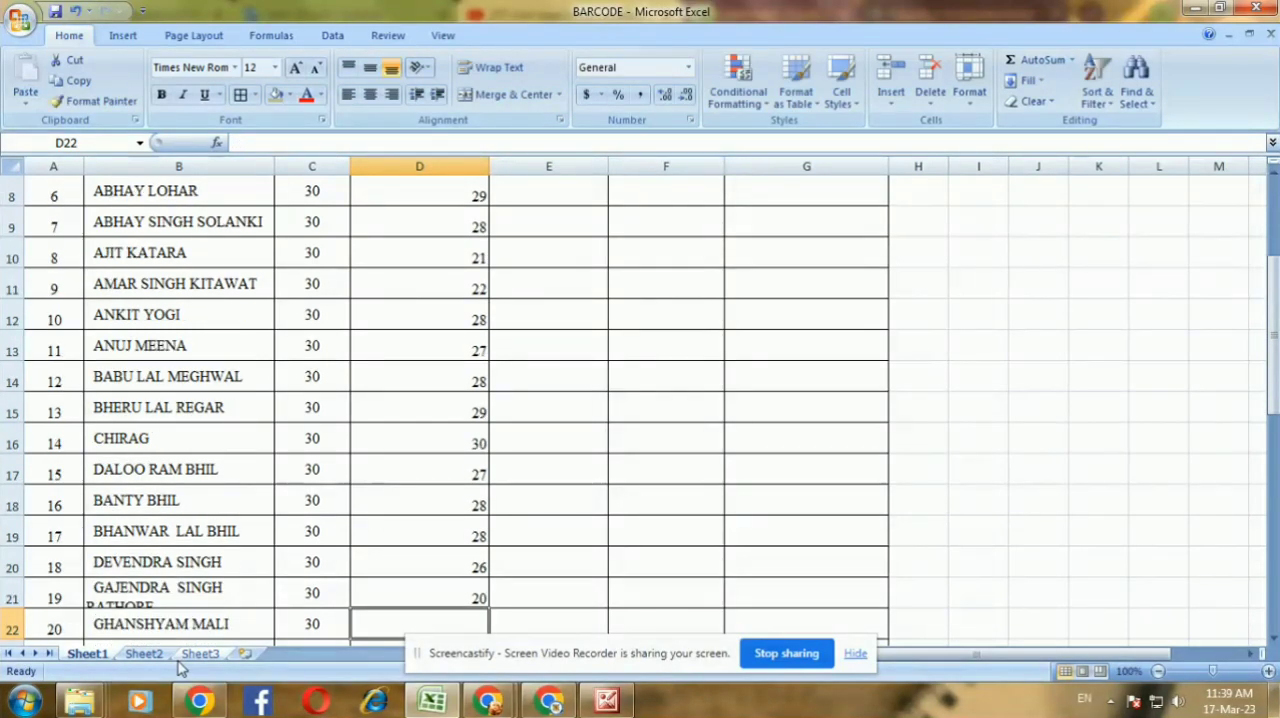
# Enter TOTAL WORKING DAYS of 18, 29 and 26 for employees 20 to 22 in D22:D24
pyautogui.write('18')
pyautogui.press('Return')
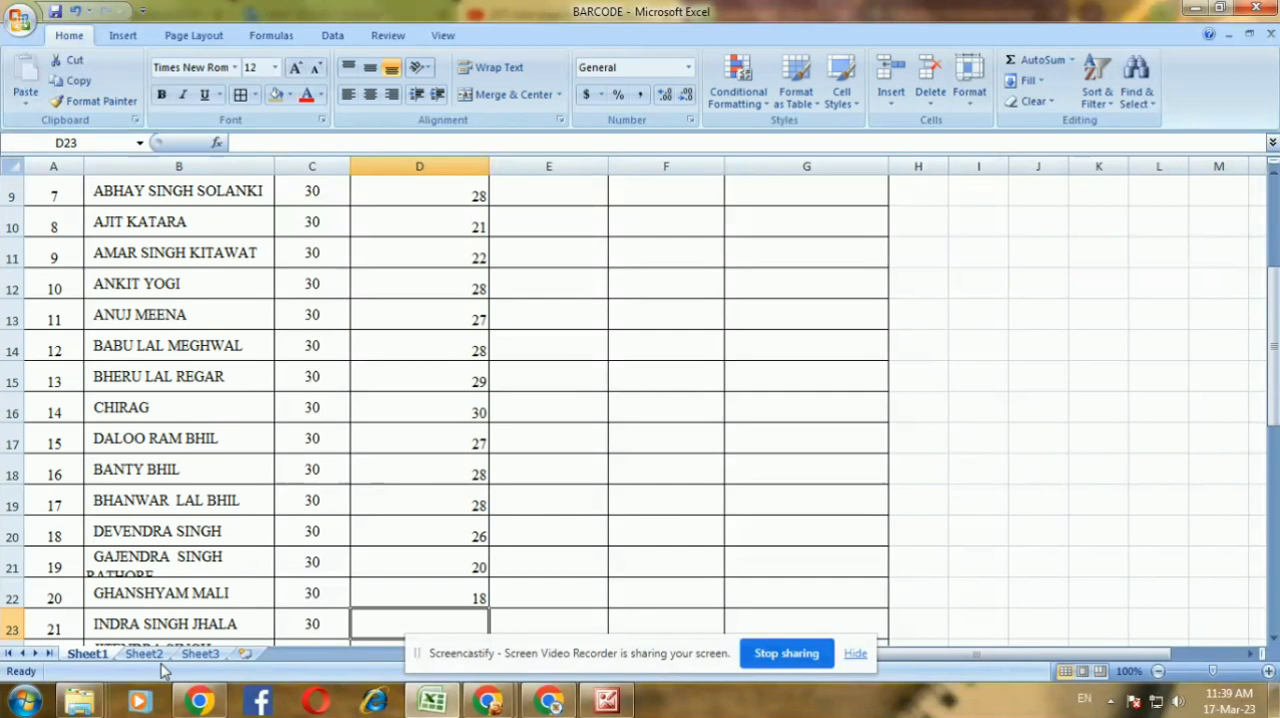
pyautogui.write('29')
pyautogui.press('Return')
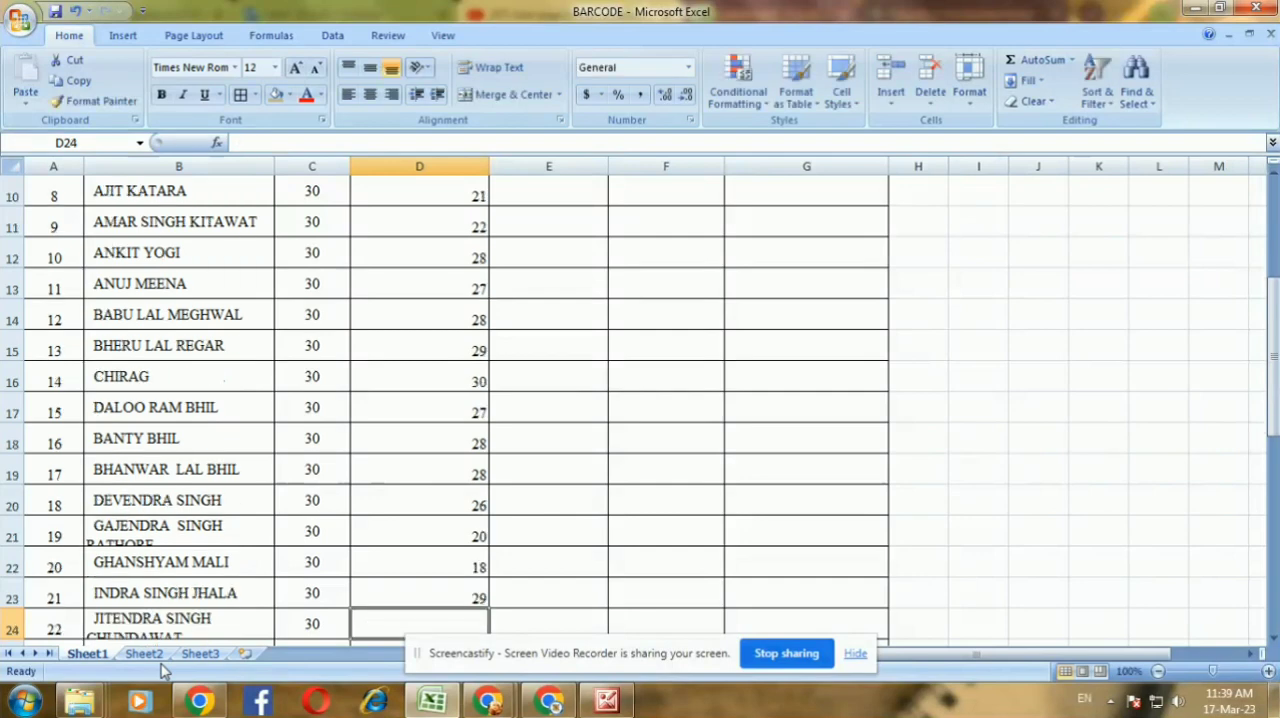
pyautogui.write('26')
pyautogui.press('Return')
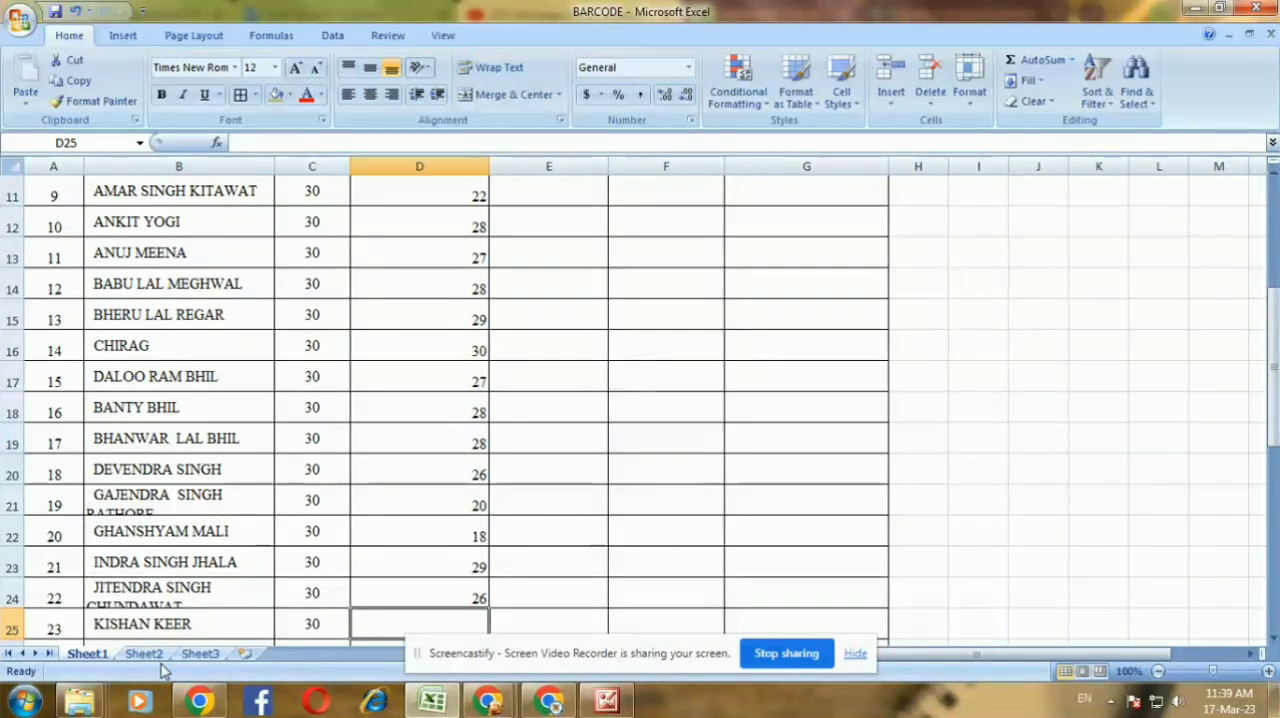
pyautogui.press('Return')
# Copy the working days in D20:D24 to employees 23 to 27 in D25:D29
pyautogui.moveTo(431, 428); pyautogui.dragTo(443, 559)
pyautogui.hotkey('ctrl', 'c')
pyautogui.scroll(-5, 460, 530)
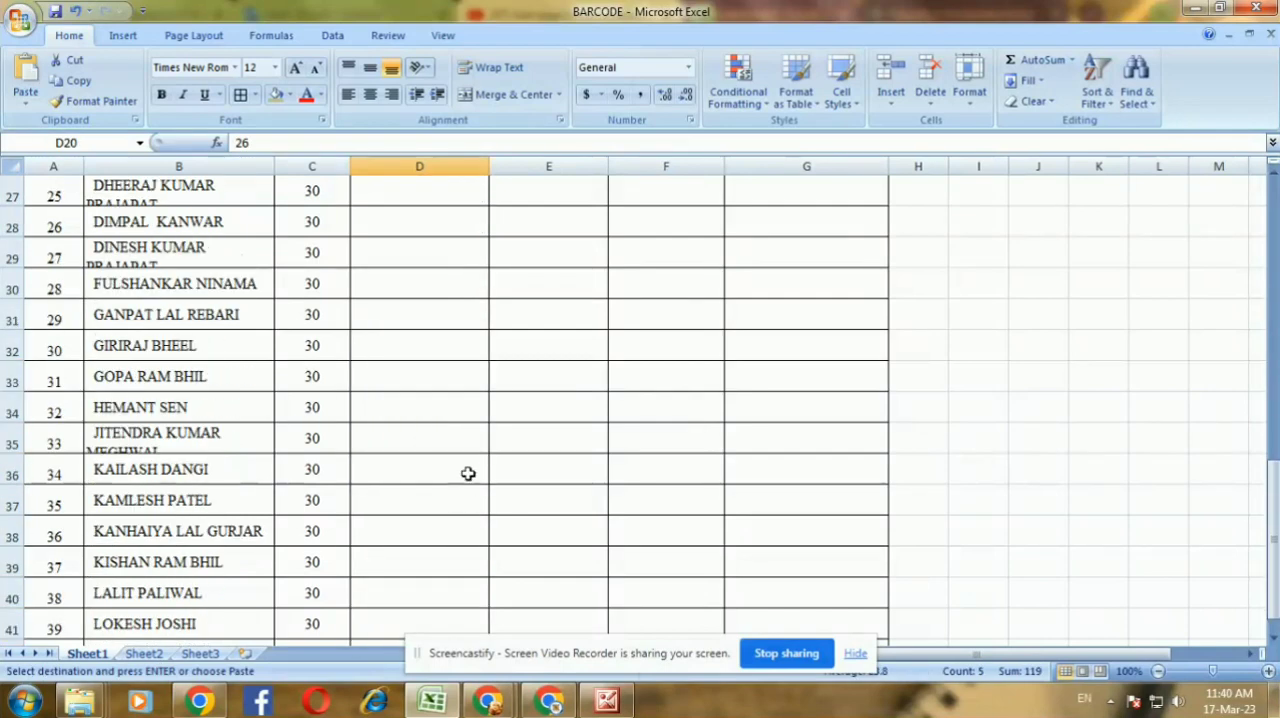
pyautogui.scroll(3, 465, 460)
pyautogui.moveTo(447, 419); pyautogui.dragTo(429, 560)
pyautogui.hotkey('ctrl', 'v')
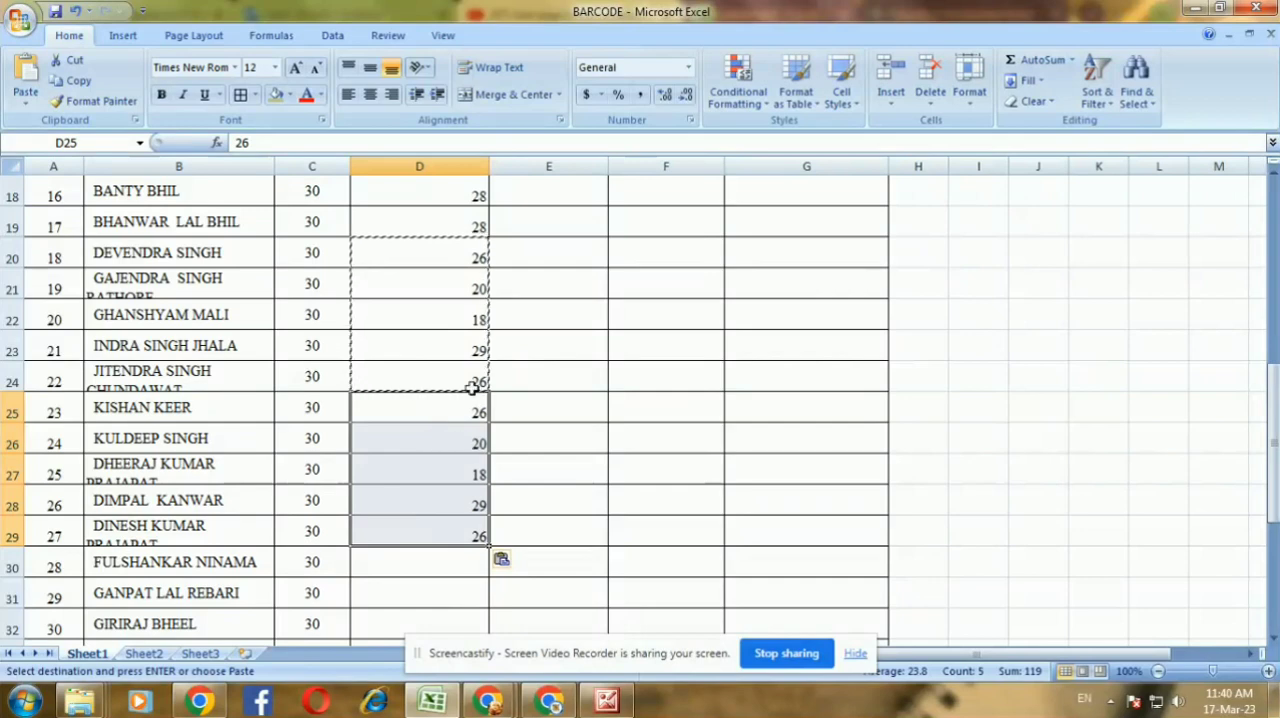
# Copy the working days in D18:D29 to employees 28 to 39 in D30:D41
pyautogui.moveTo(429, 186); pyautogui.dragTo(432, 538)
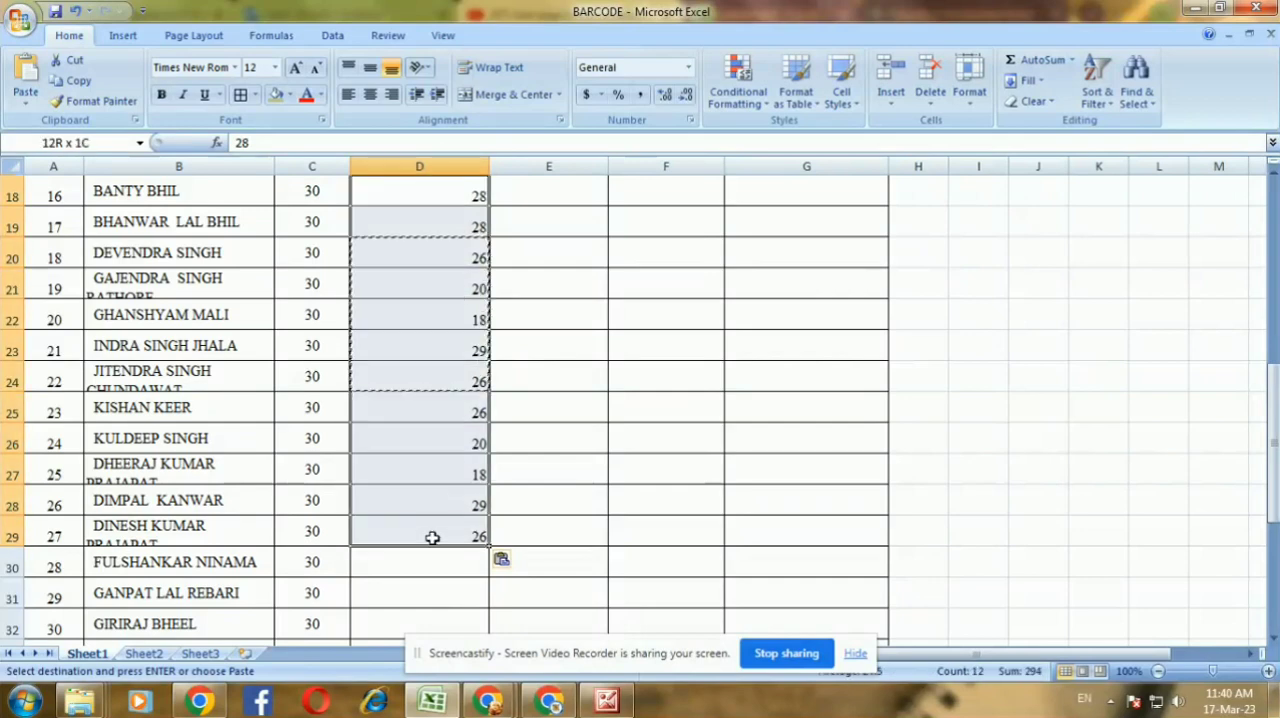
pyautogui.scroll(-3, 455, 438)
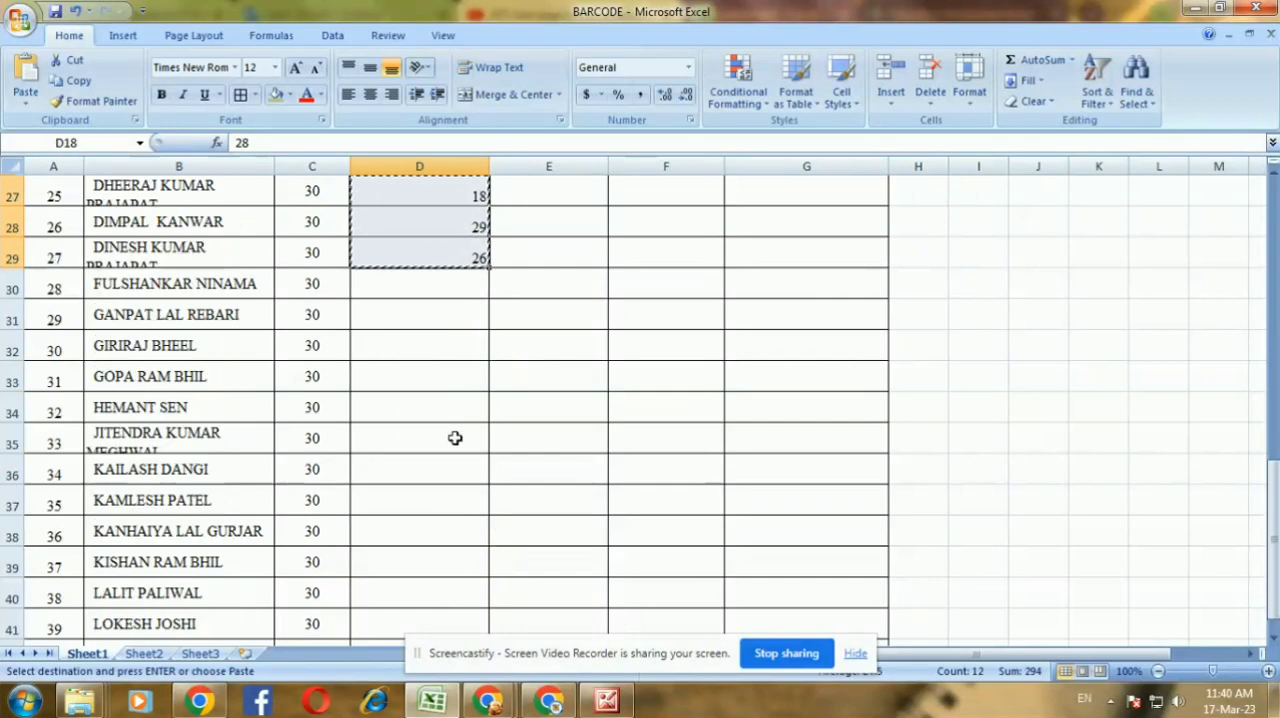
pyautogui.click(412, 278)
pyautogui.hotkey('ctrl', 'v')
# Copy the working days value in D41 to the last employee in D42
pyautogui.scroll(-3, 555, 470)
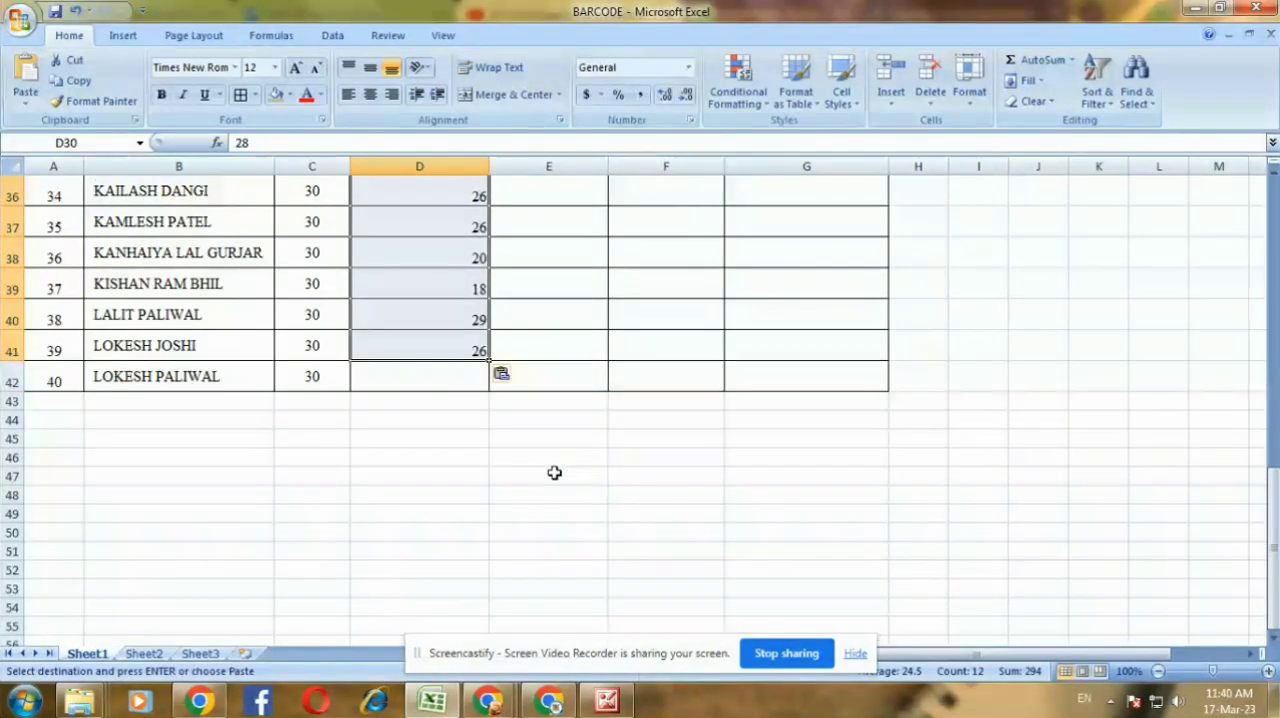
pyautogui.click(455, 342)
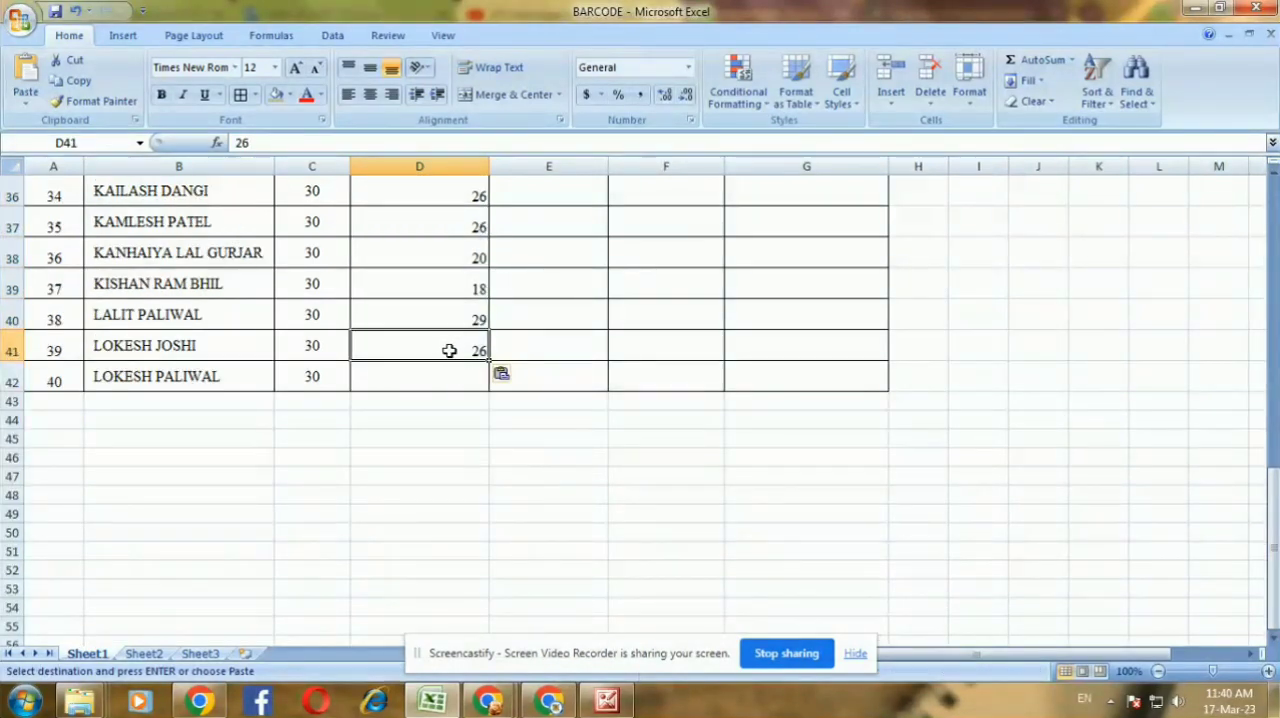
pyautogui.click(434, 380)
pyautogui.hotkey('ctrl', 'v')
# Center the TOTAL WORKING DAYS values in D3:D42 horizontally
pyautogui.scroll(7, 464, 427)
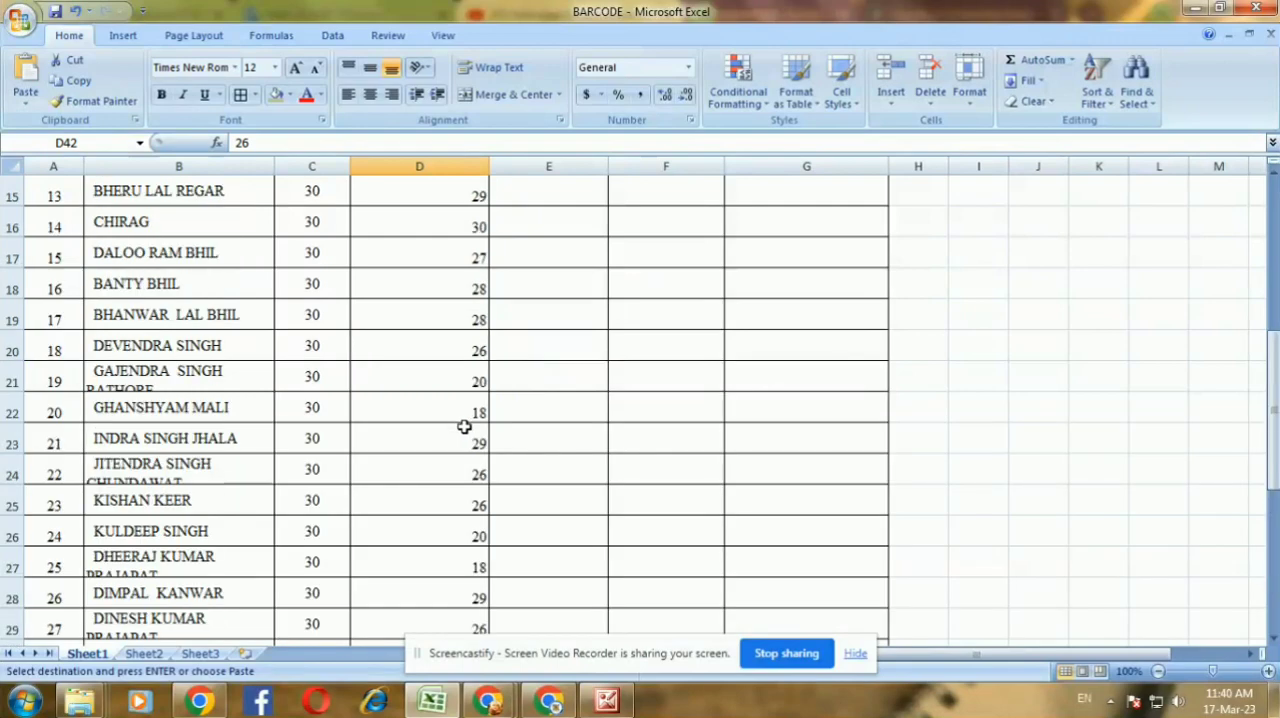
pyautogui.scroll(5, 464, 427)
pyautogui.moveTo(420, 280); pyautogui.dragTo(448, 603)
pyautogui.click(368, 97)
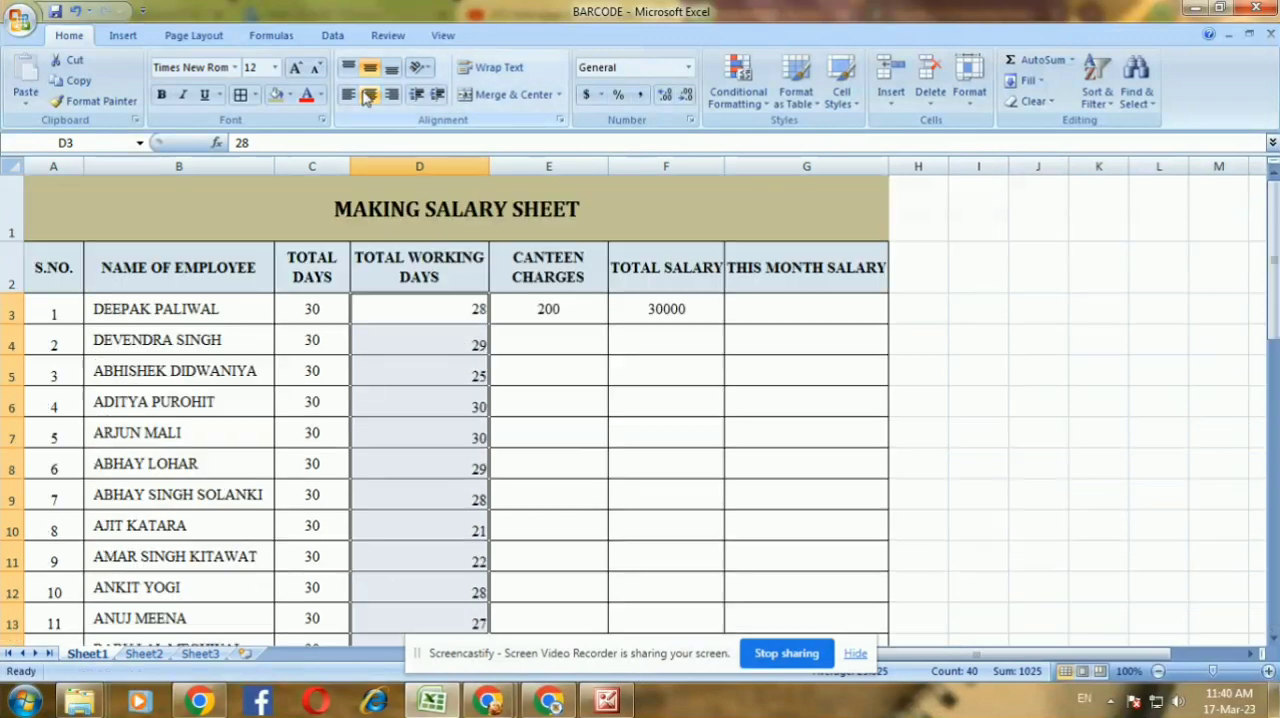
pyautogui.click(368, 97)
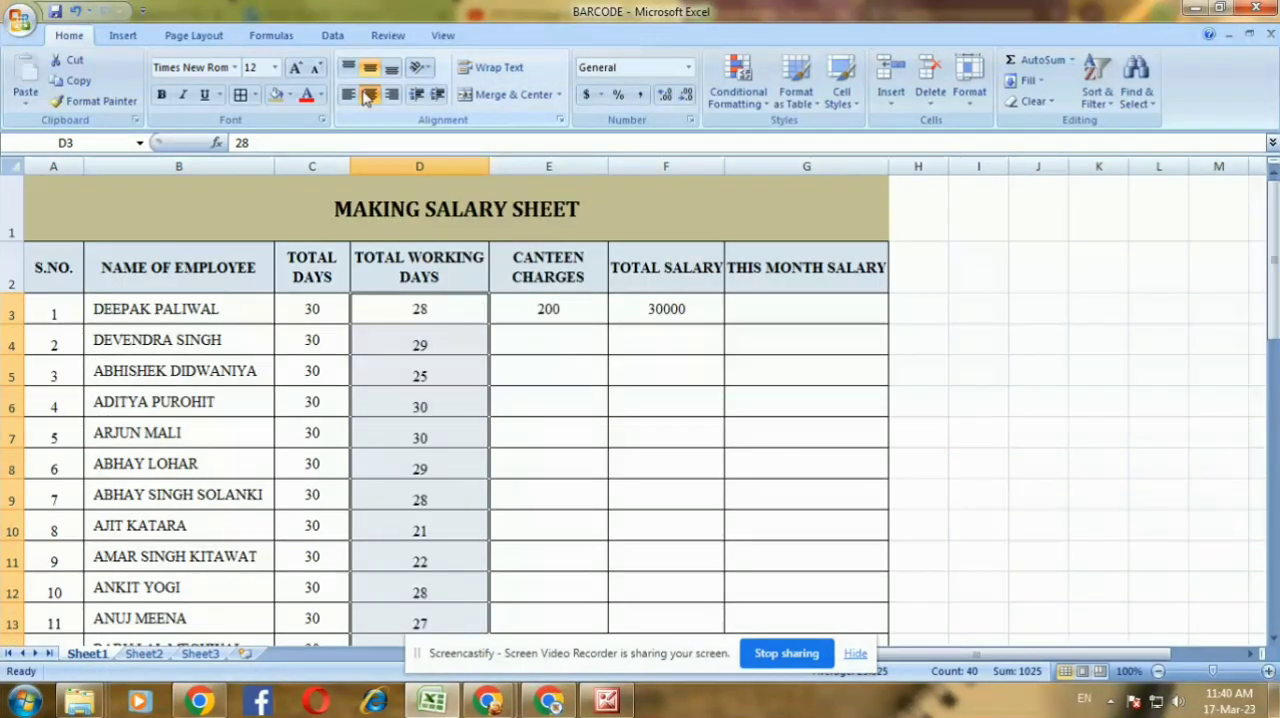
# Enter CANTEEN CHARGES of 300, 325 and 250 for employees 2 to 4 in E4:E6
pyautogui.click(551, 311)
pyautogui.click(563, 351)
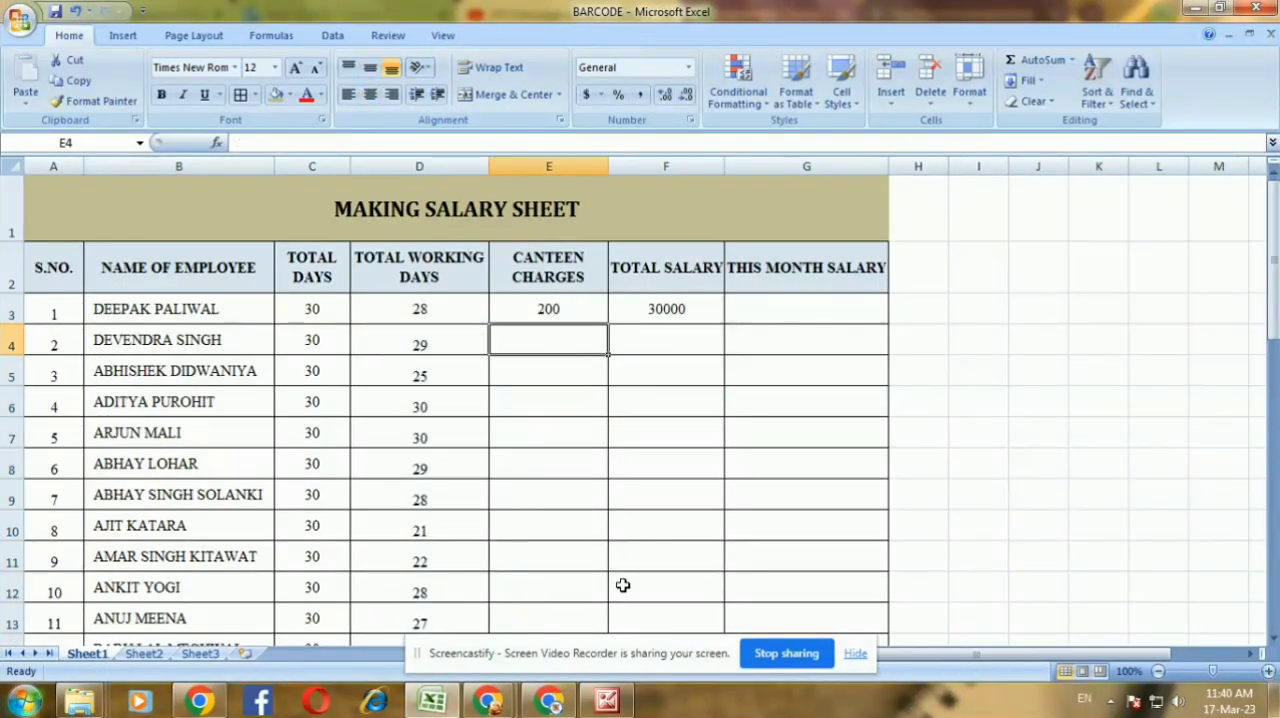
pyautogui.write('300')
pyautogui.press('Return')
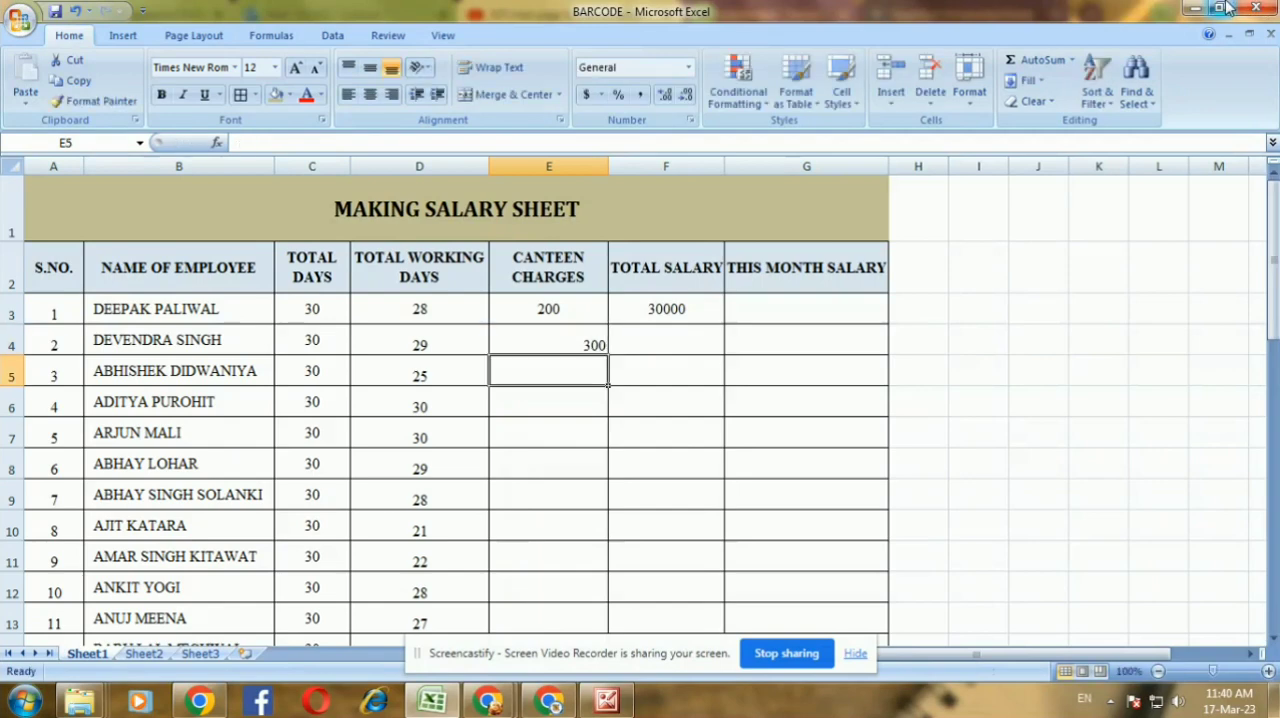
pyautogui.write('325')
pyautogui.press('Return')
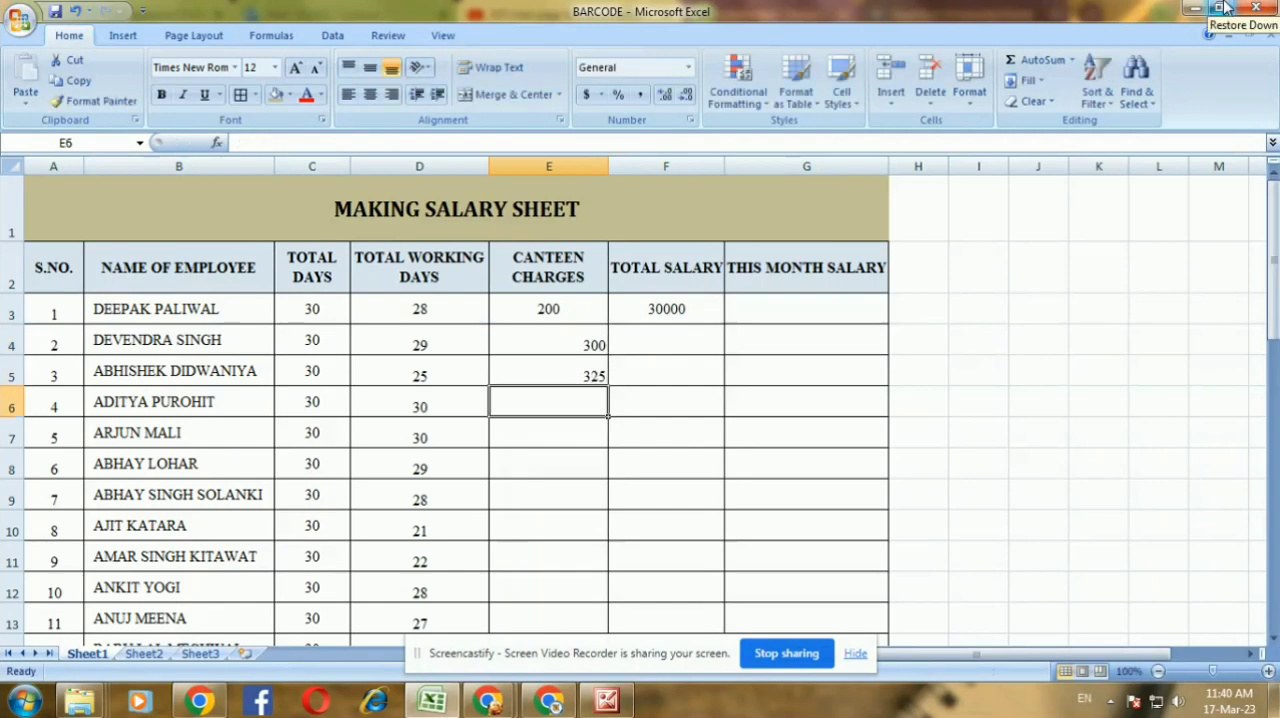
pyautogui.write('250')
pyautogui.press('Return')
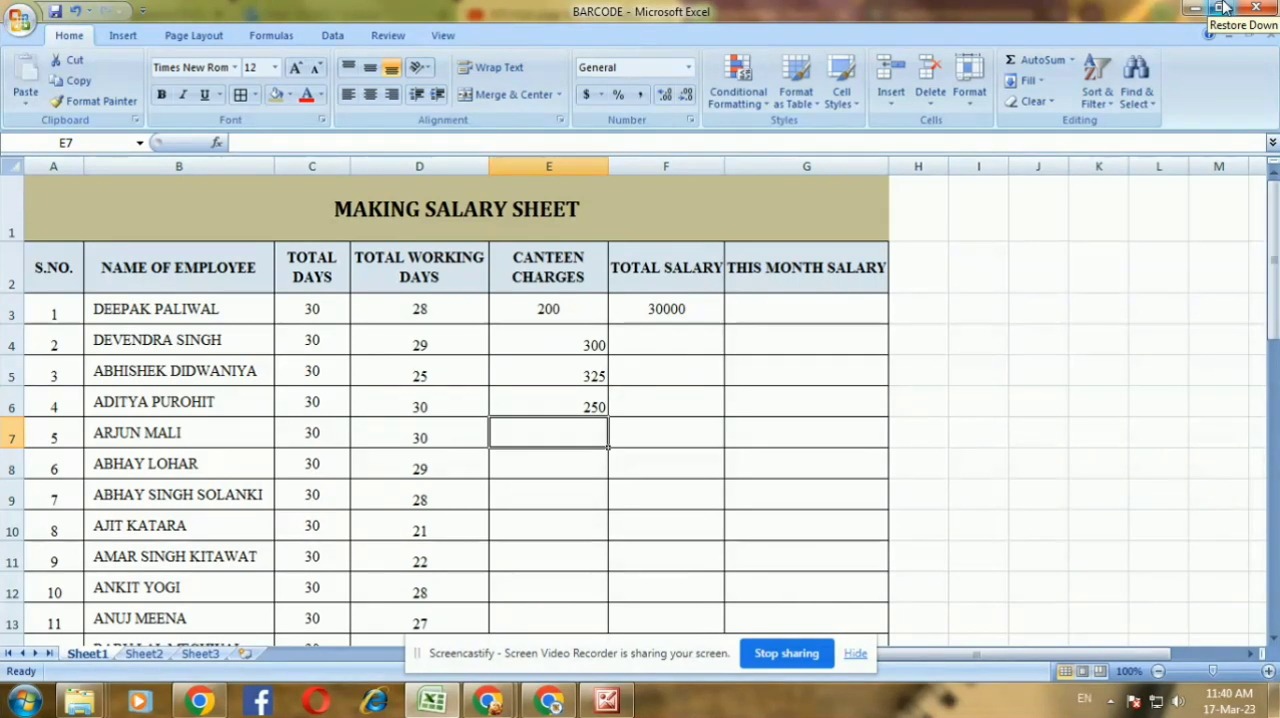
# Enter CANTEEN CHARGES of 260, 375 and 266 for employees 5 to 7 in E7:E9
pyautogui.write('260')
pyautogui.press('Return')
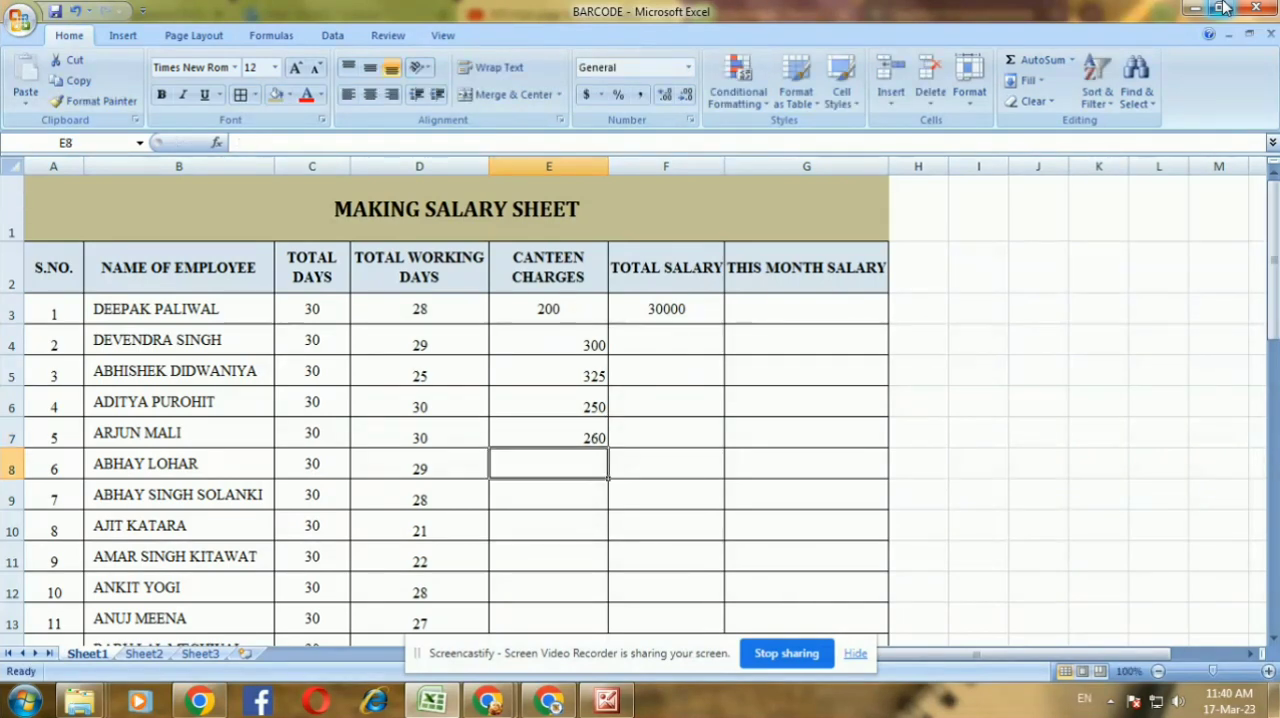
pyautogui.write('375')
pyautogui.press('Return')
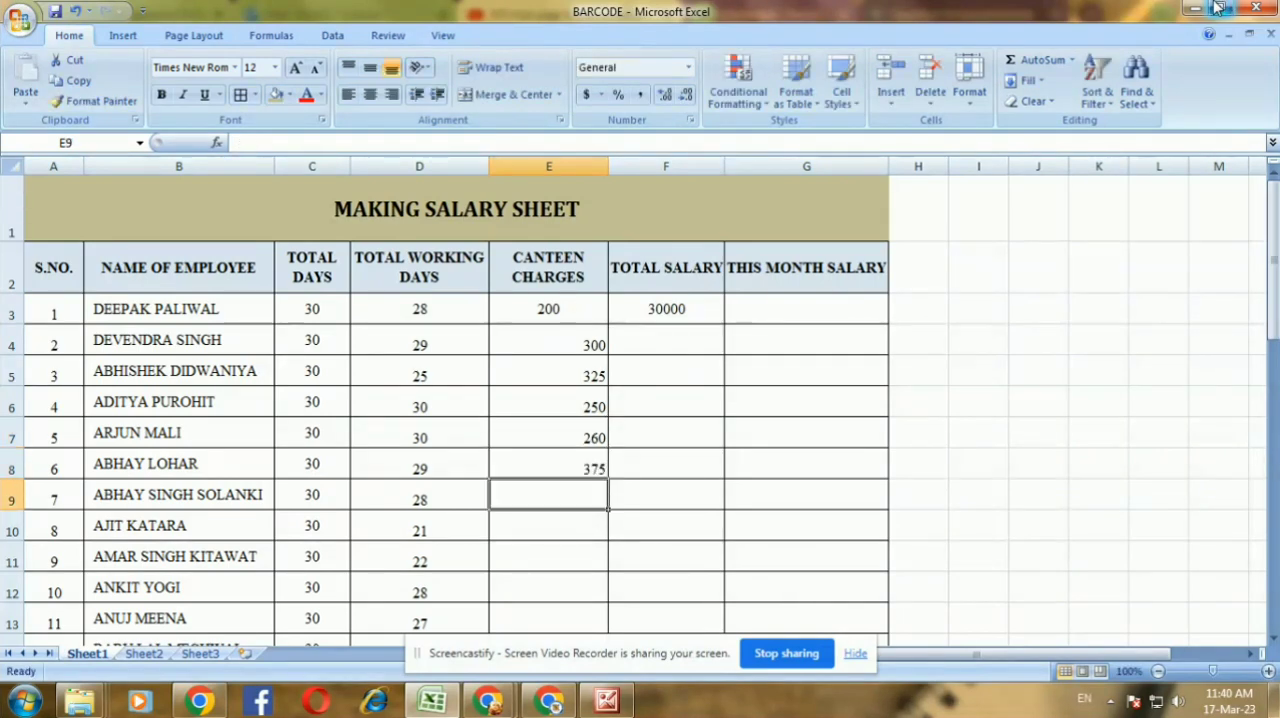
pyautogui.write('266')
pyautogui.press('Return')
# Enter CANTEEN CHARGES of 267, 228, 223 and 230 for employees 8 to 11 in E10:E13
pyautogui.write('2')
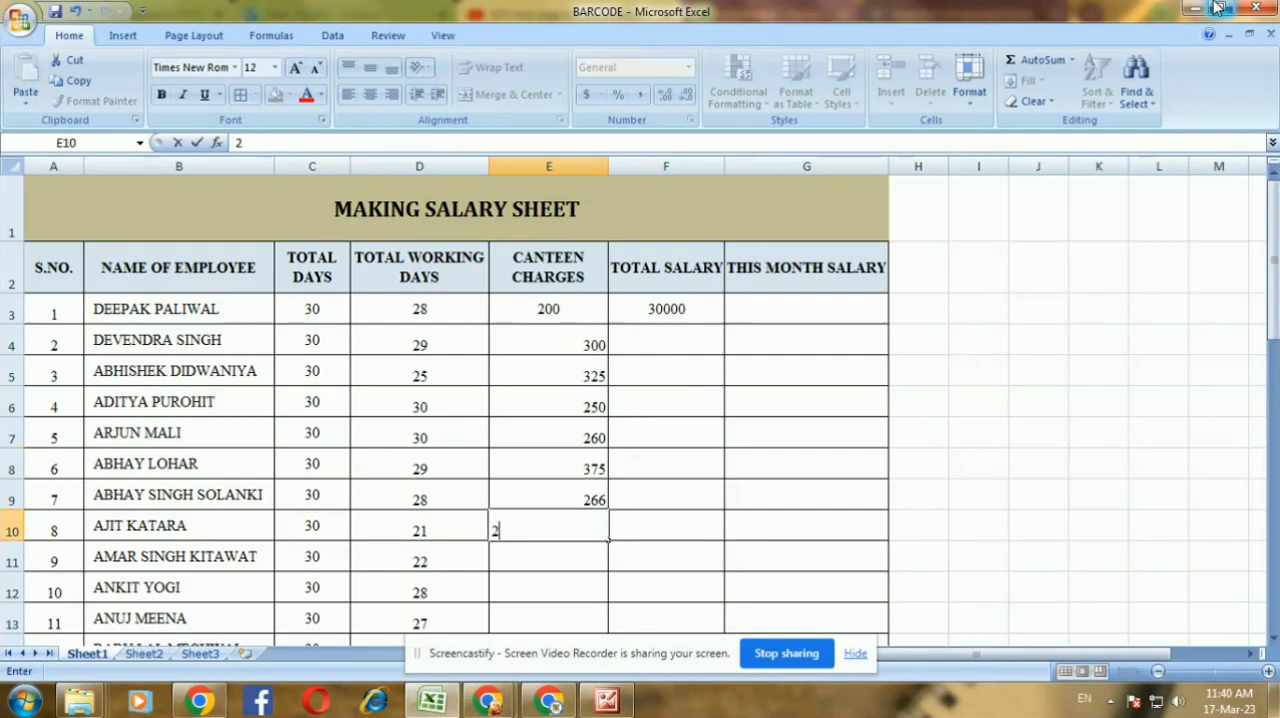
pyautogui.write('67')
pyautogui.press('Return')
pyautogui.write('2')
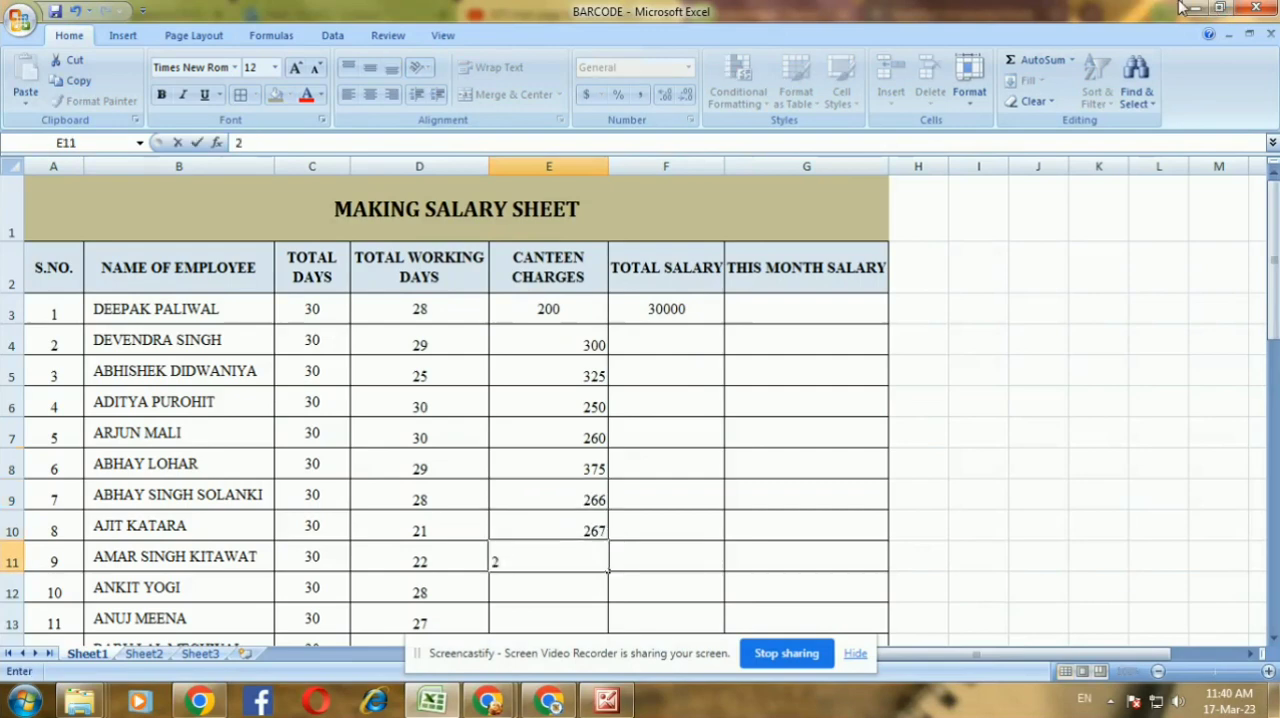
pyautogui.write('28')
pyautogui.press('Return')
pyautogui.write('22')
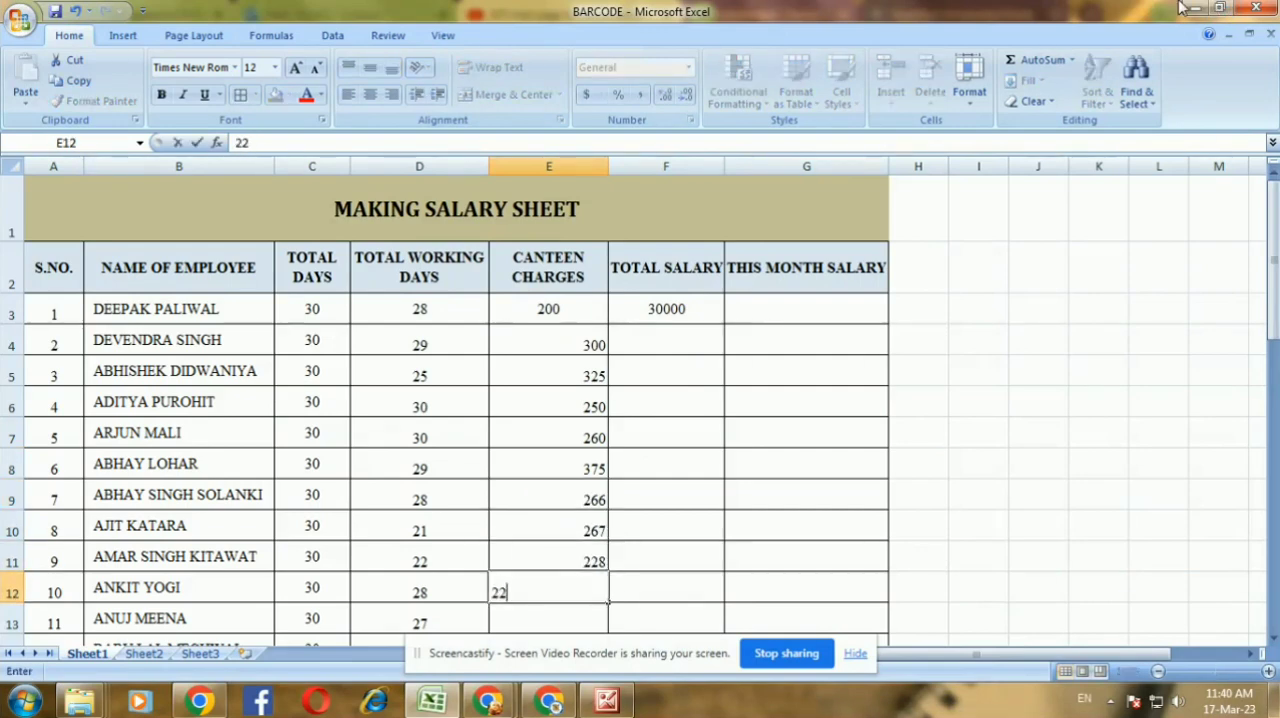
pyautogui.write('3')
pyautogui.press('Return')
pyautogui.write('230')
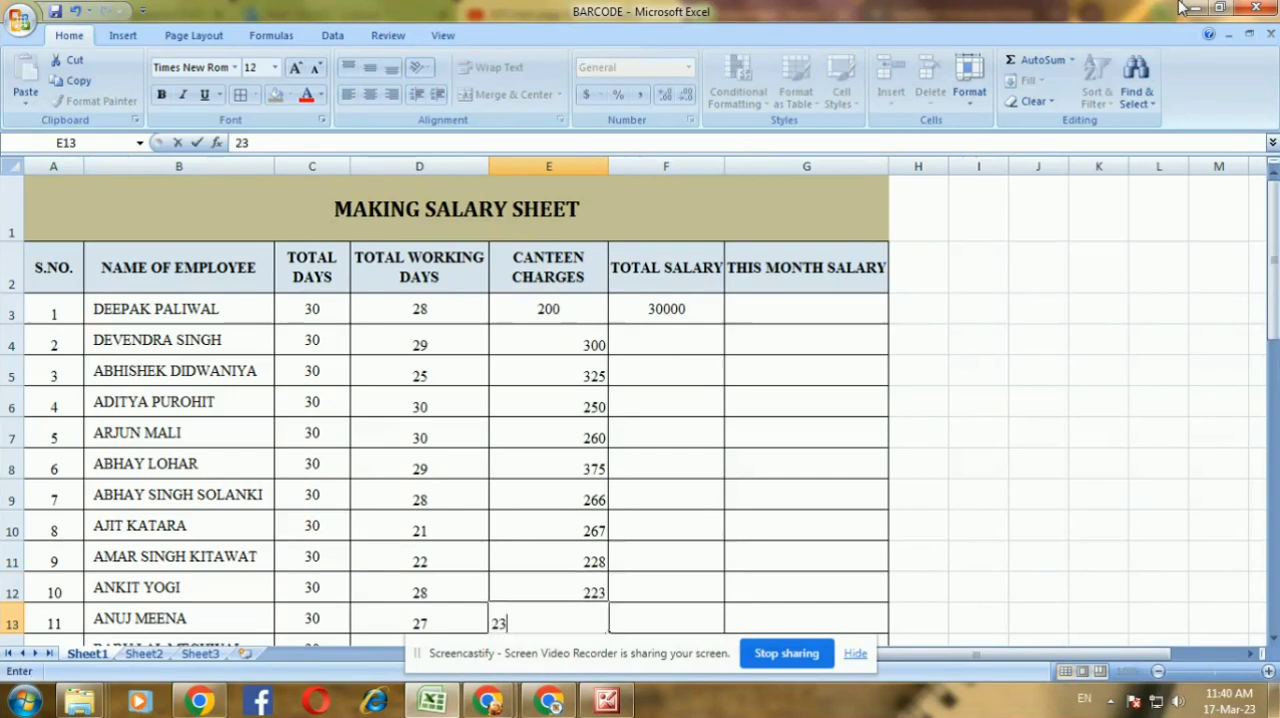
pyautogui.press('Return')
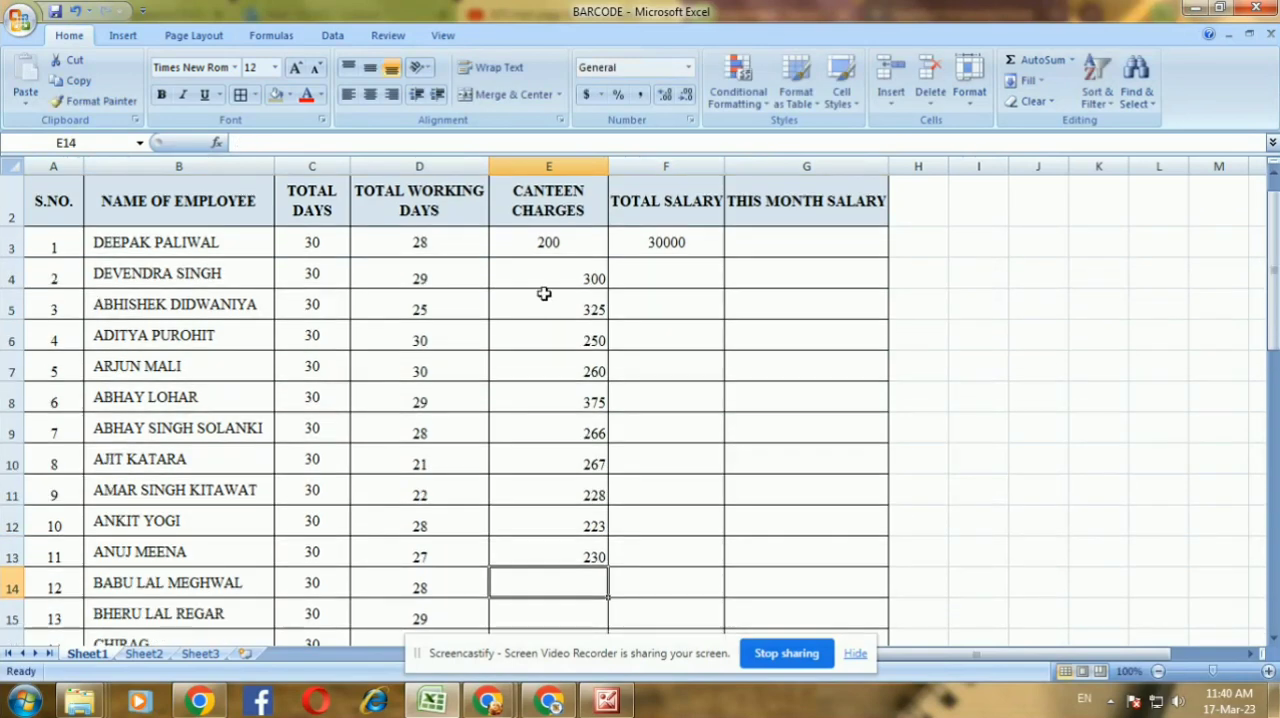
# Copy the canteen charges in E5:E12 to E14:E21 and again to E22:E29
pyautogui.moveTo(544, 293); pyautogui.dragTo(571, 515)
pyautogui.hotkey('ctrl', 'c')
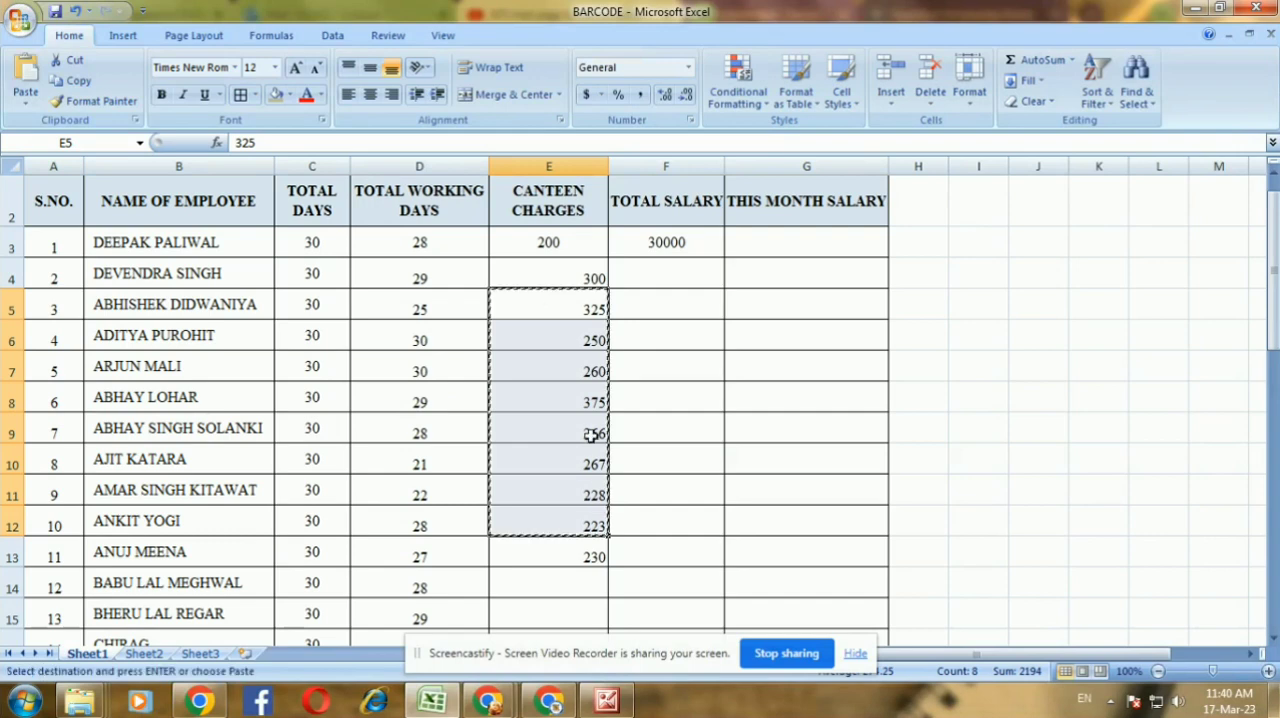
pyautogui.scroll(-3, 592, 435)
pyautogui.moveTo(563, 289); pyautogui.dragTo(589, 579)
pyautogui.hotkey('ctrl', 'v')
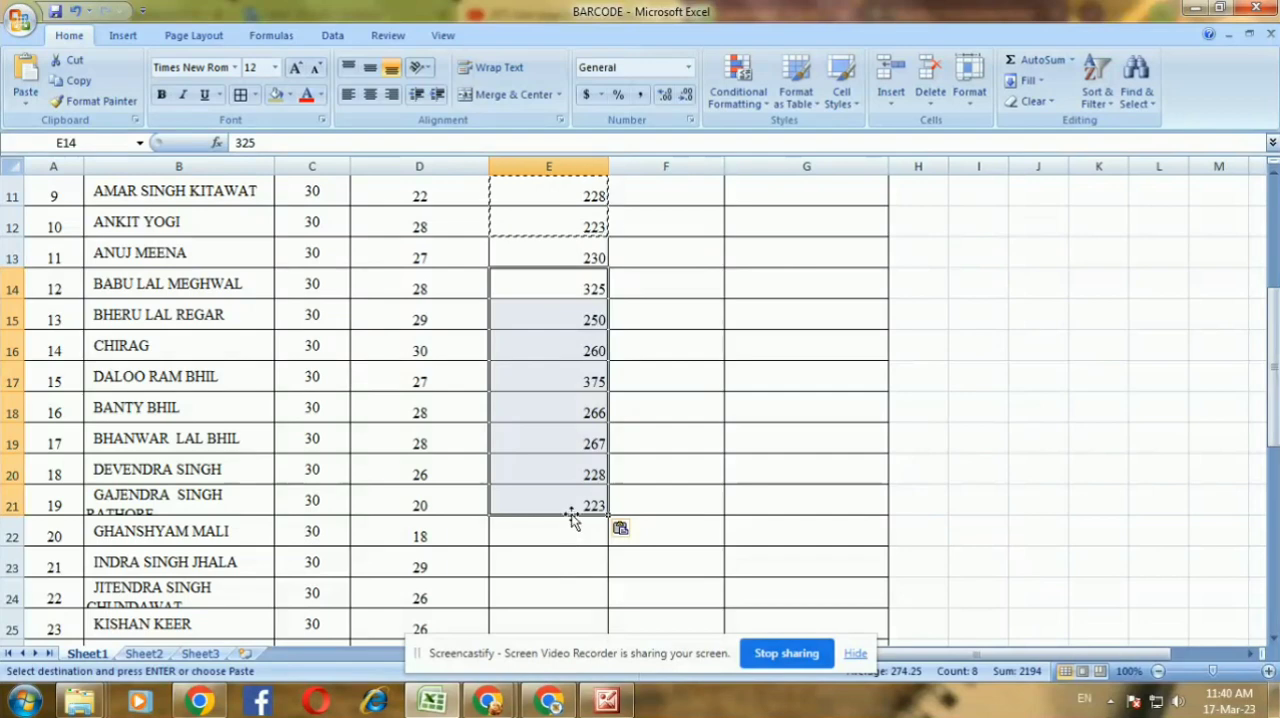
pyautogui.moveTo(565, 530); pyautogui.dragTo(567, 592)
pyautogui.hotkey('ctrl', 'v')
# Center the CANTEEN CHARGES values in E3:E29 horizontally
pyautogui.scroll(2, 565, 506)
pyautogui.scroll(3, 565, 506)
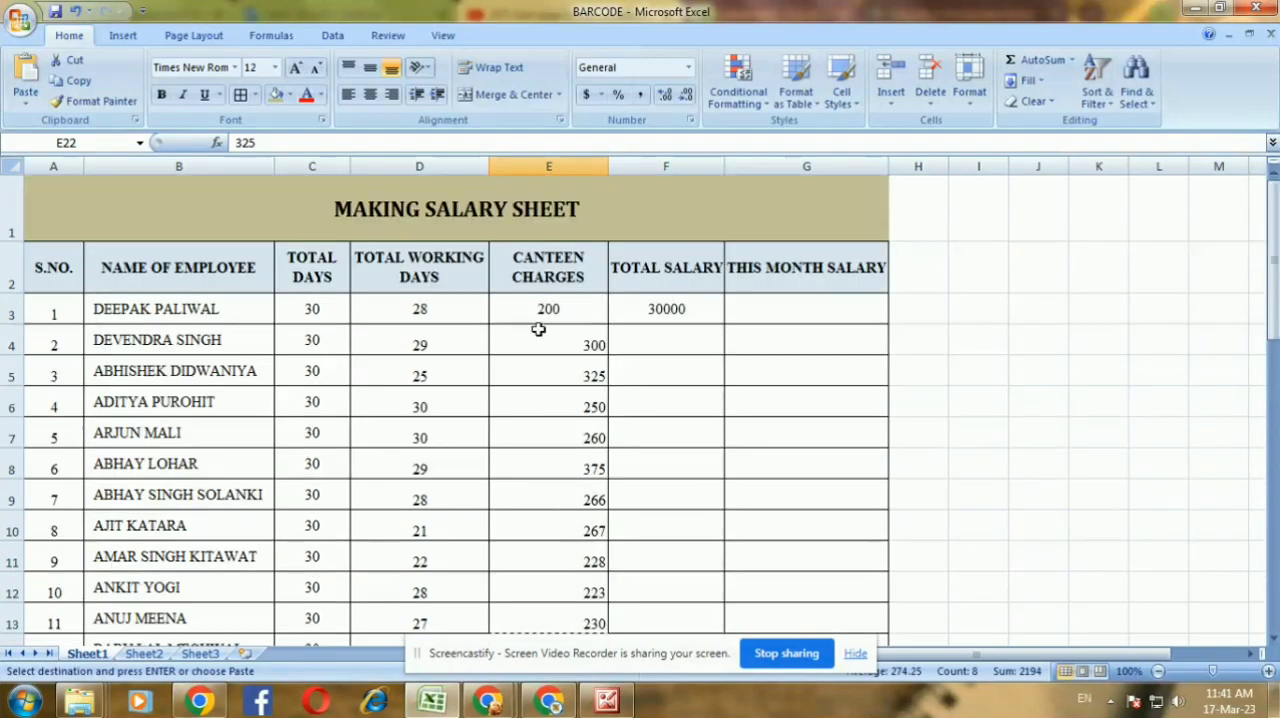
pyautogui.moveTo(540, 315); pyautogui.dragTo(577, 320)
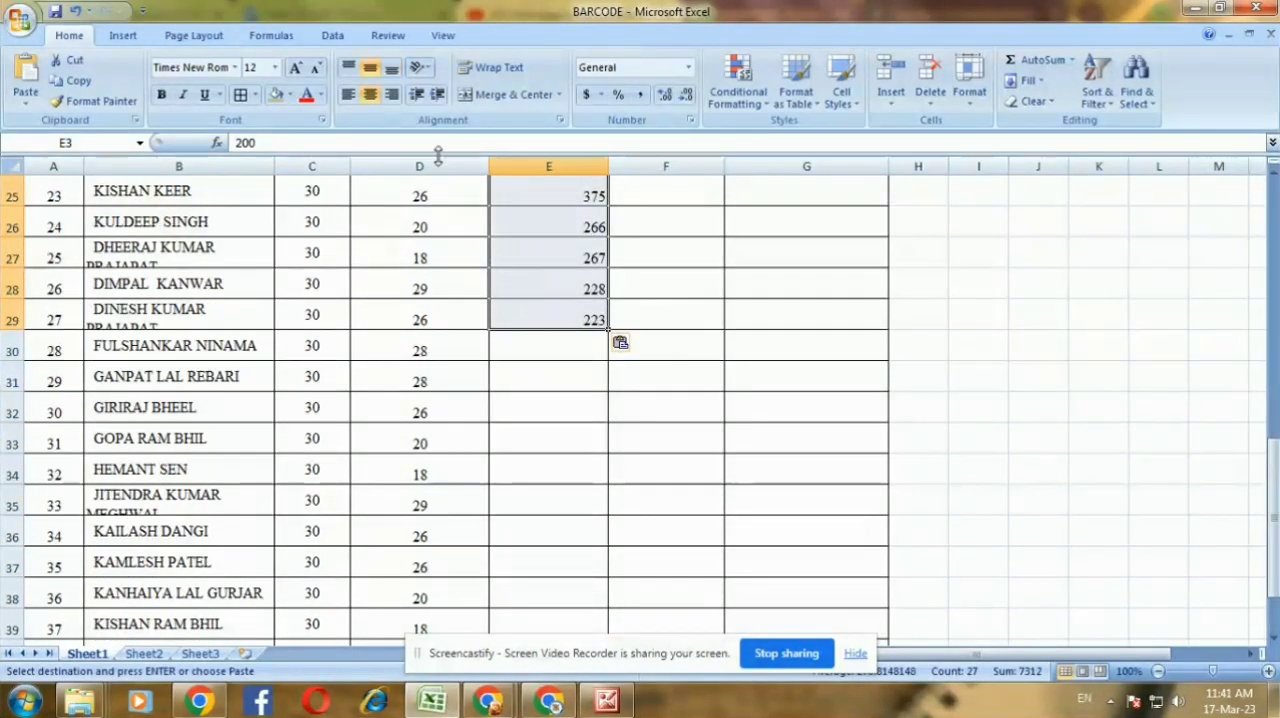
pyautogui.click(370, 94)
# Enter CANTEEN CHARGES of 0 for employees 28 and 29 in E30:E31
pyautogui.scroll(-6, 689, 443)
pyautogui.click(543, 528)
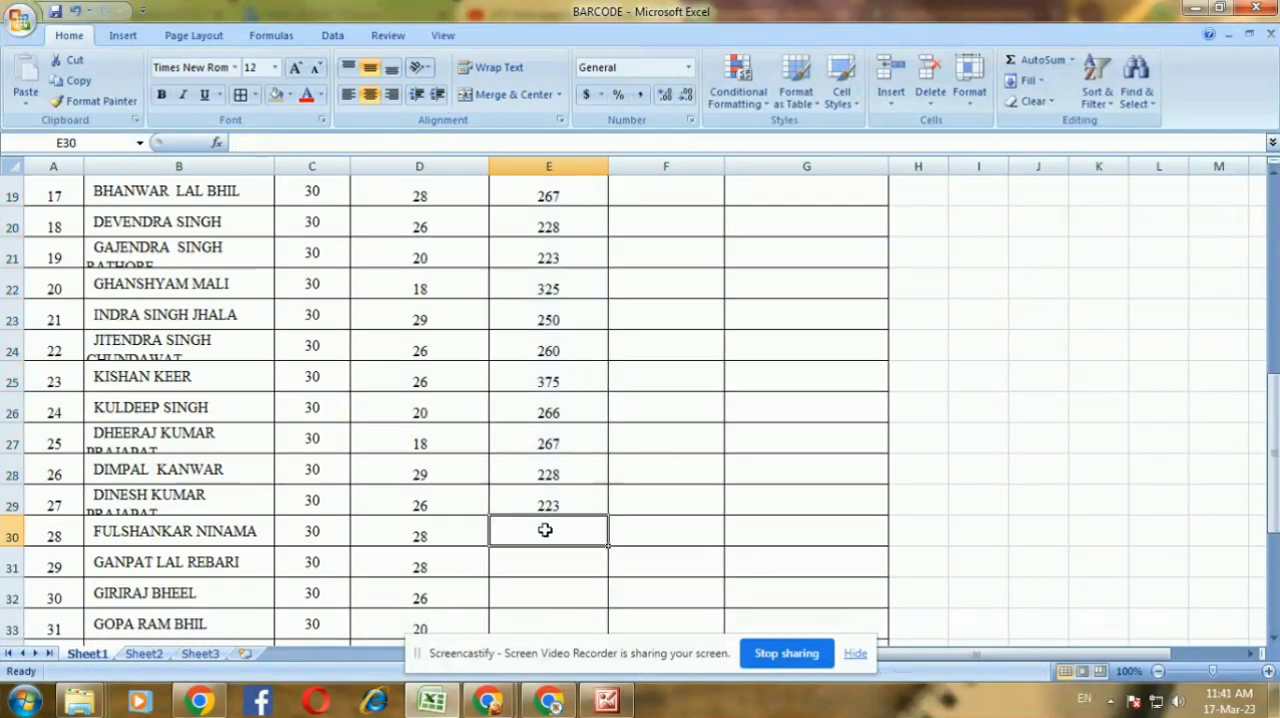
pyautogui.write('0')
pyautogui.click(580, 563)
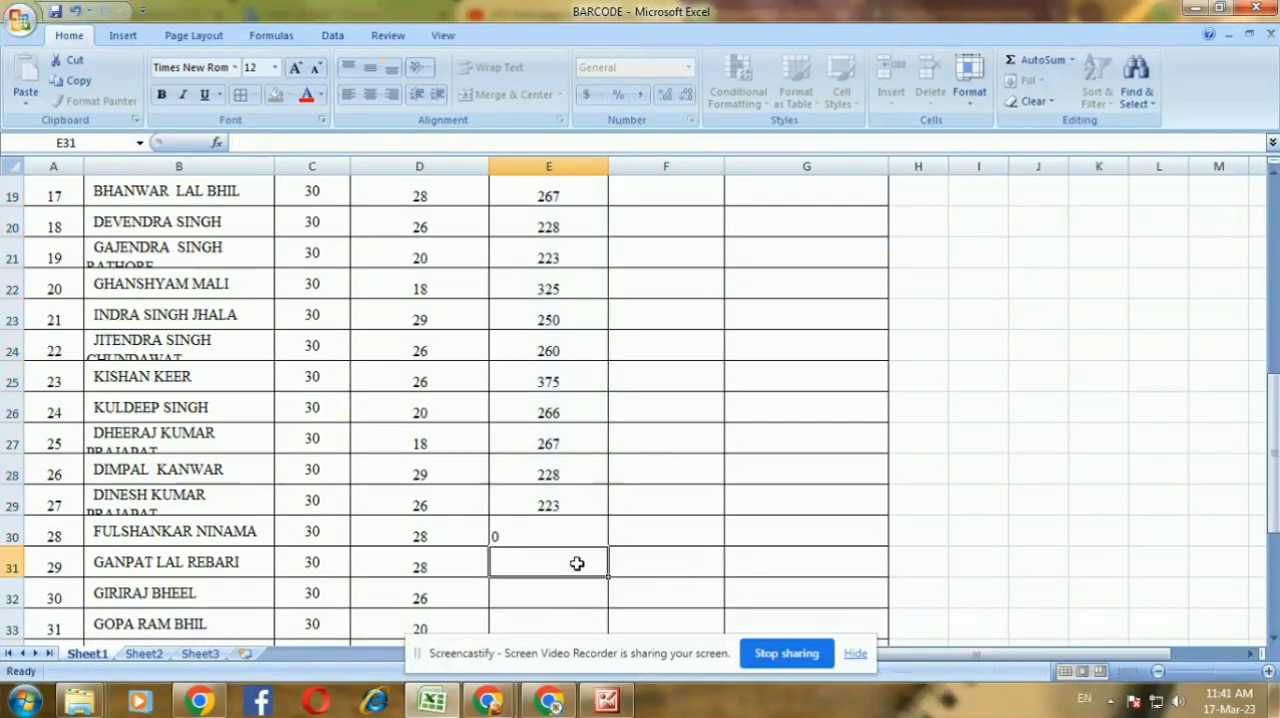
pyautogui.write('0')
pyautogui.click(563, 596)
# Fill the 0 canteen charge from E30:E31 down to the last employee in E42 and center E30:E42 horizontally
pyautogui.moveTo(563, 531); pyautogui.dragTo(558, 665)
pyautogui.hotkey('ctrl', 'c')
pyautogui.moveTo(564, 601); pyautogui.dragTo(566, 597)
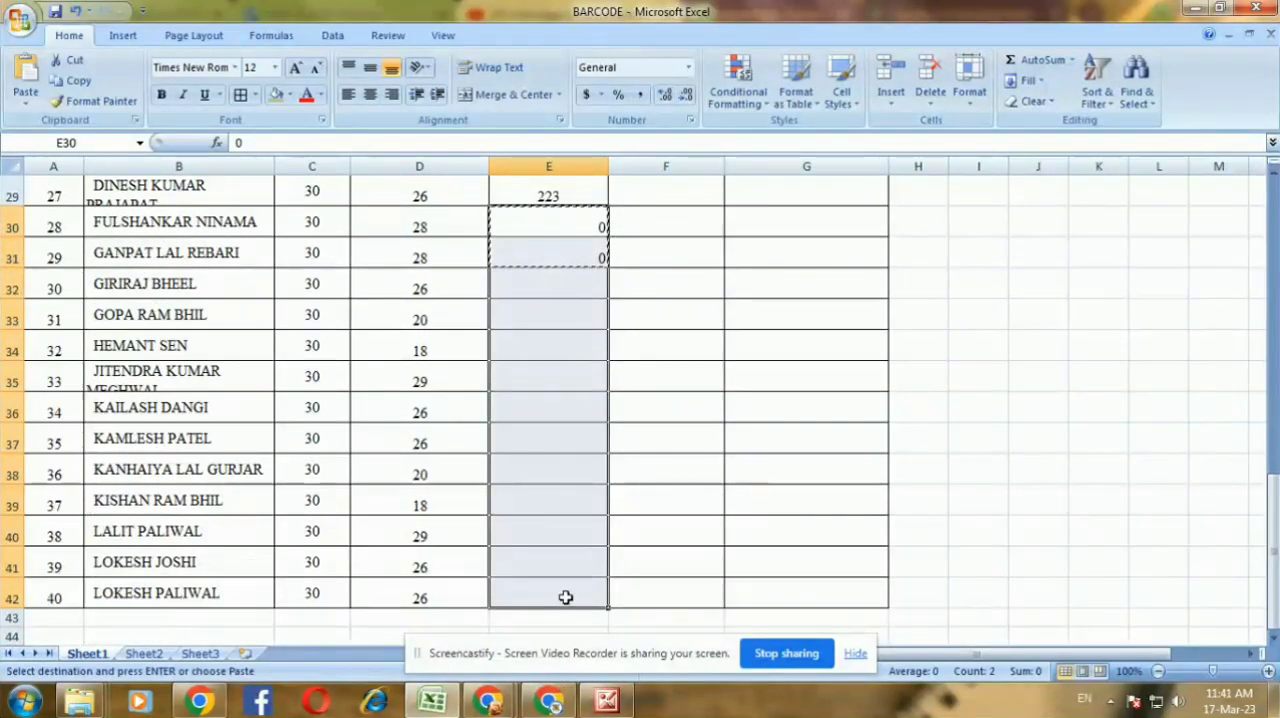
pyautogui.hotkey('ctrl', 'v')
pyautogui.moveTo(611, 266); pyautogui.dragTo(616, 590)
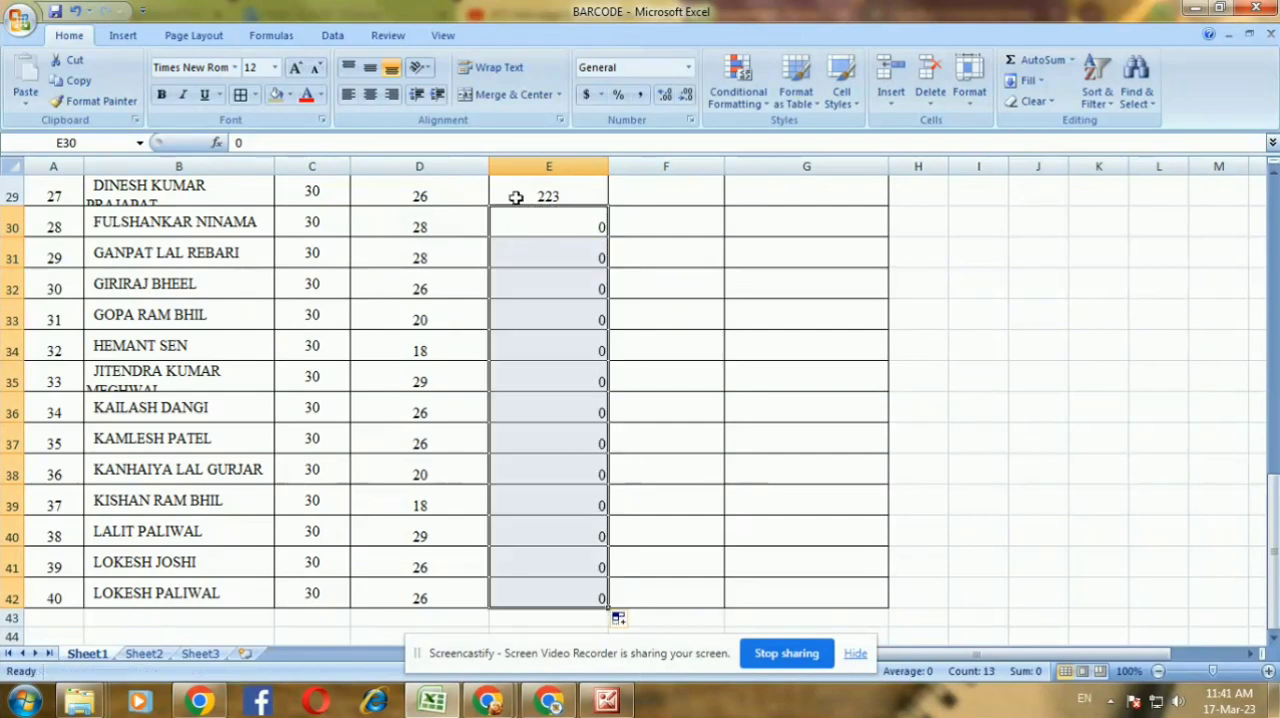
pyautogui.click(370, 94)
# Enter TOTAL SALARY values of 28000 and 27000 for employees 2 and 3 in F4:F5
pyautogui.scroll(4, 605, 305)
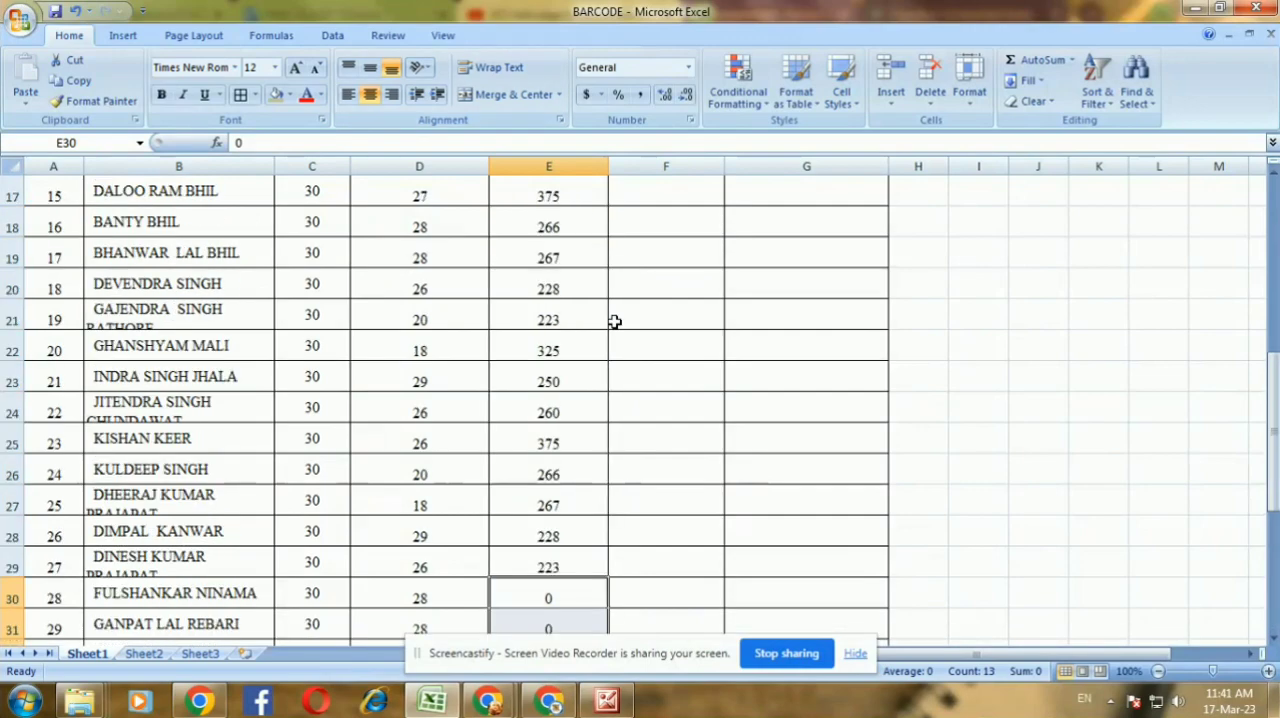
pyautogui.scroll(6, 630, 340)
pyautogui.click(652, 309)
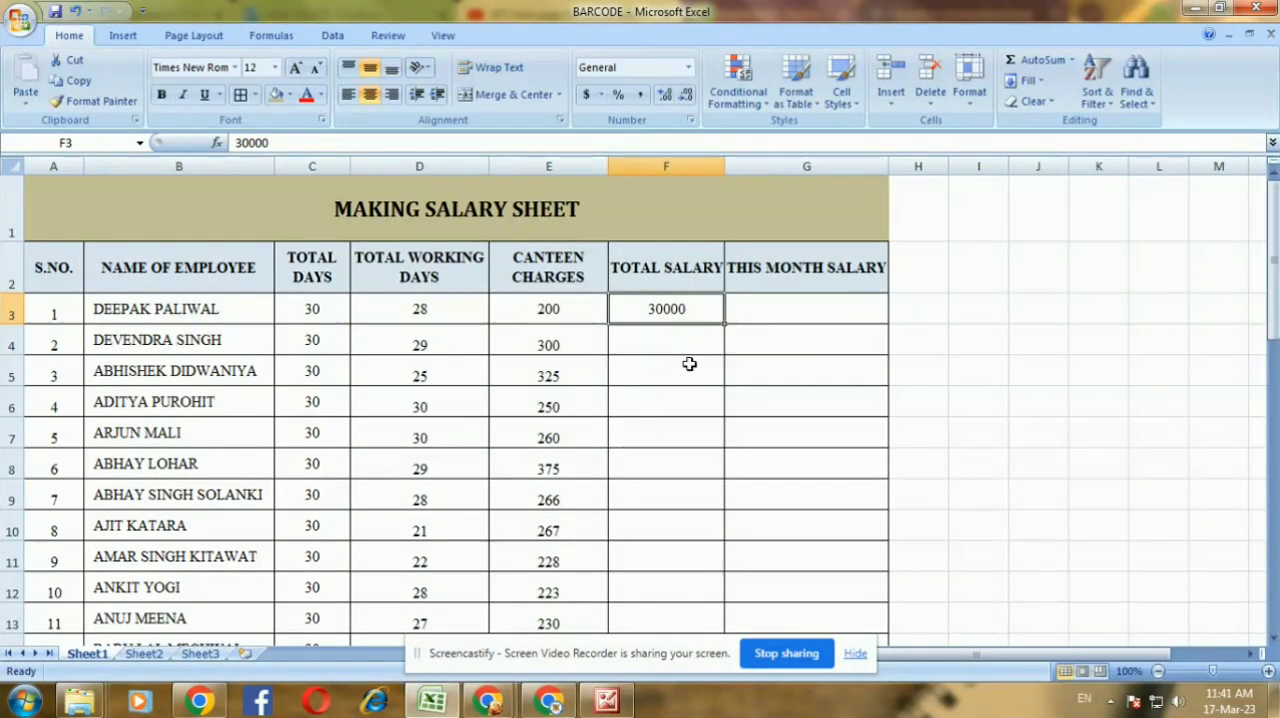
pyautogui.click(657, 340)
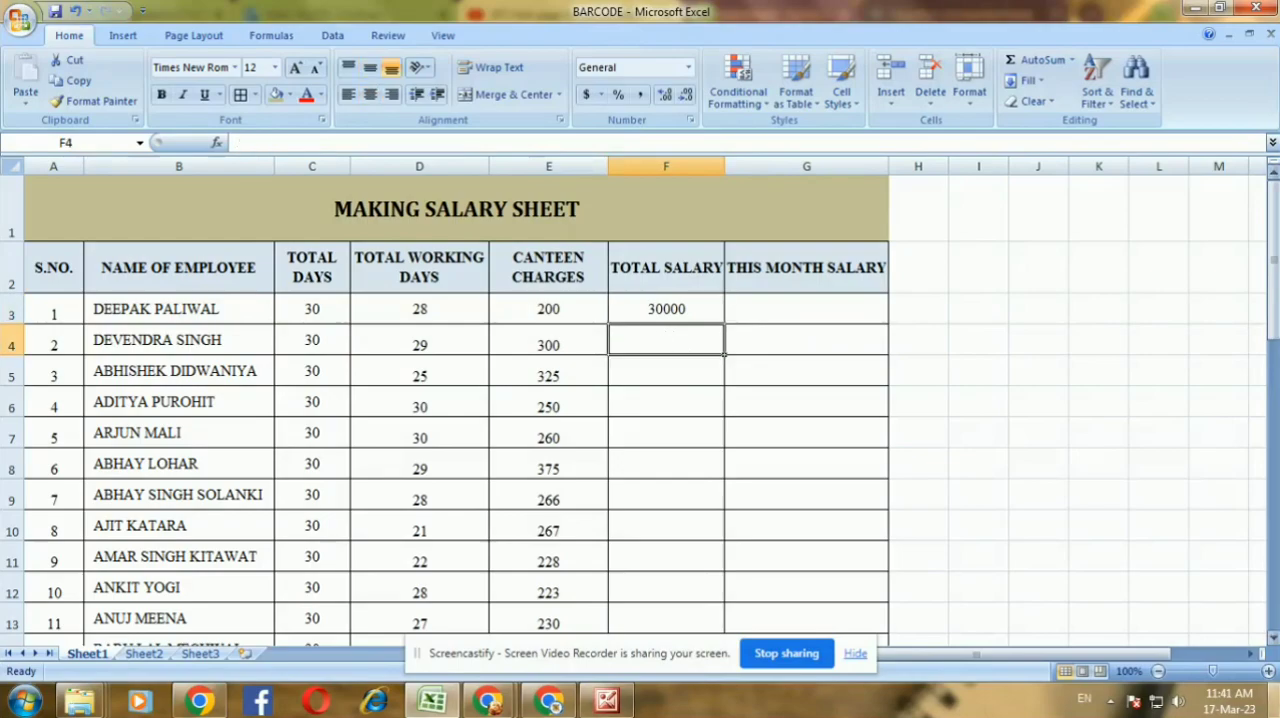
pyautogui.moveTo(1274, 700)
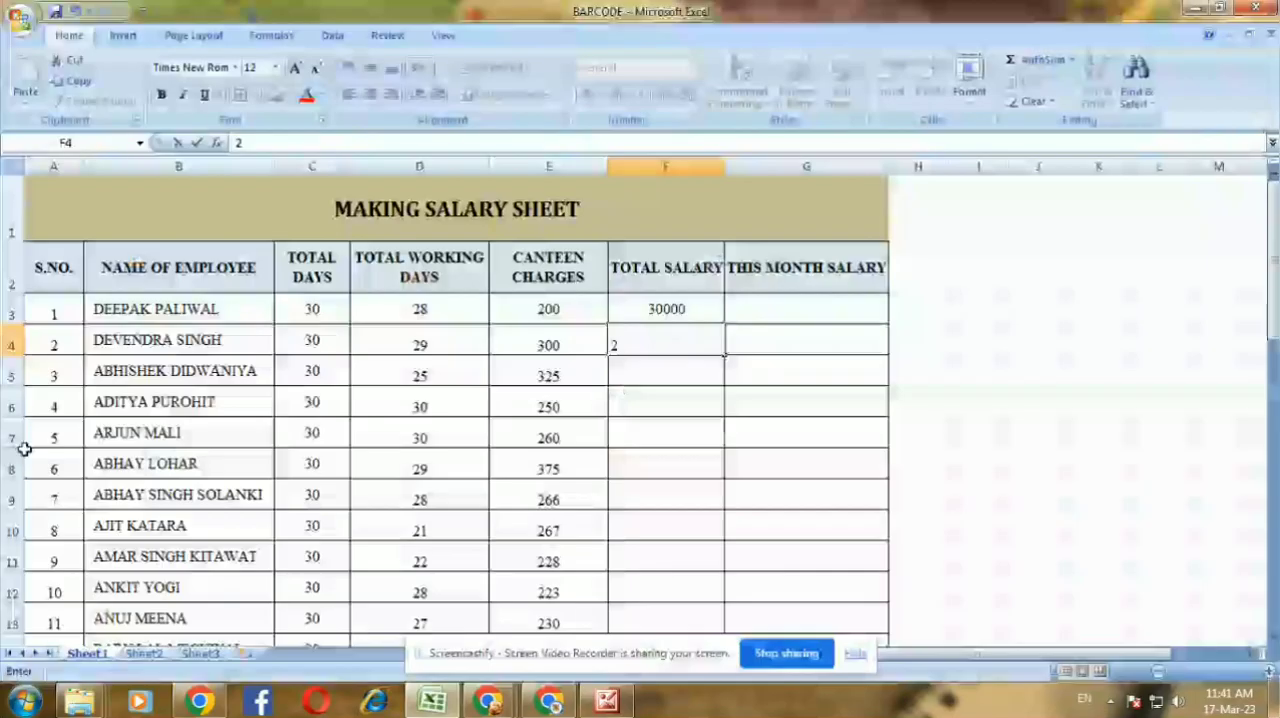
pyautogui.write('8000')
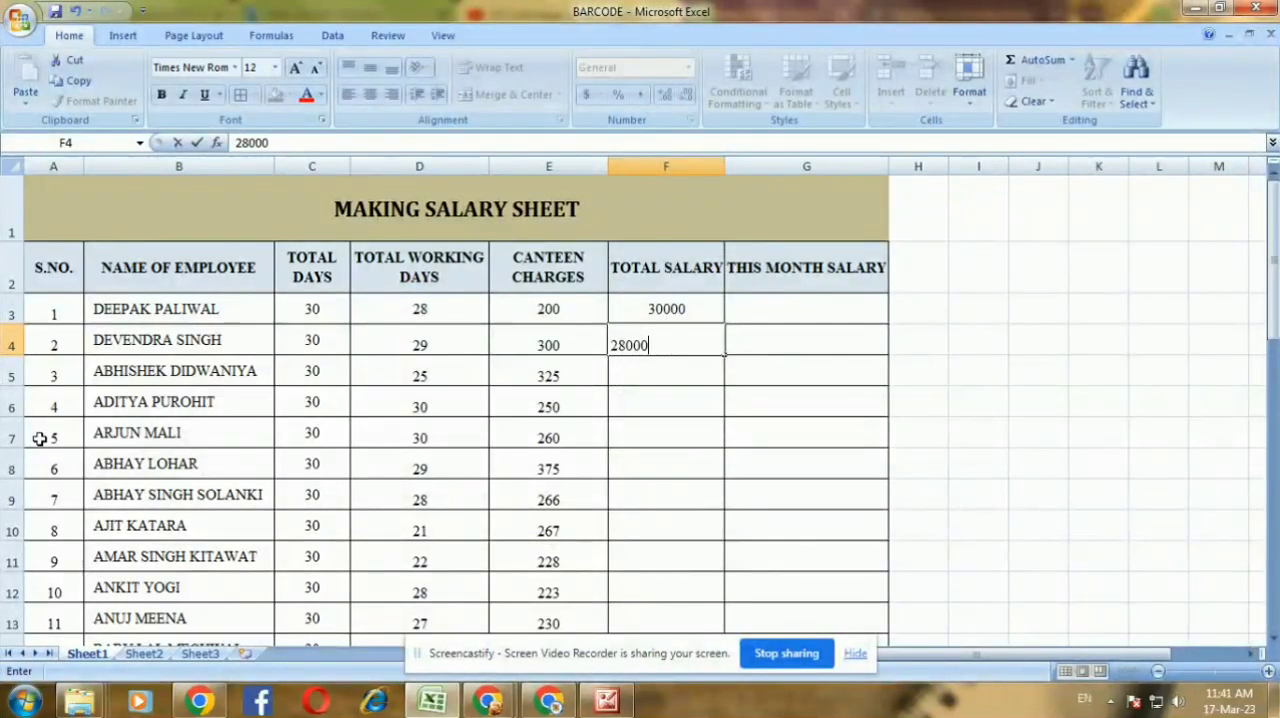
pyautogui.press('Return')
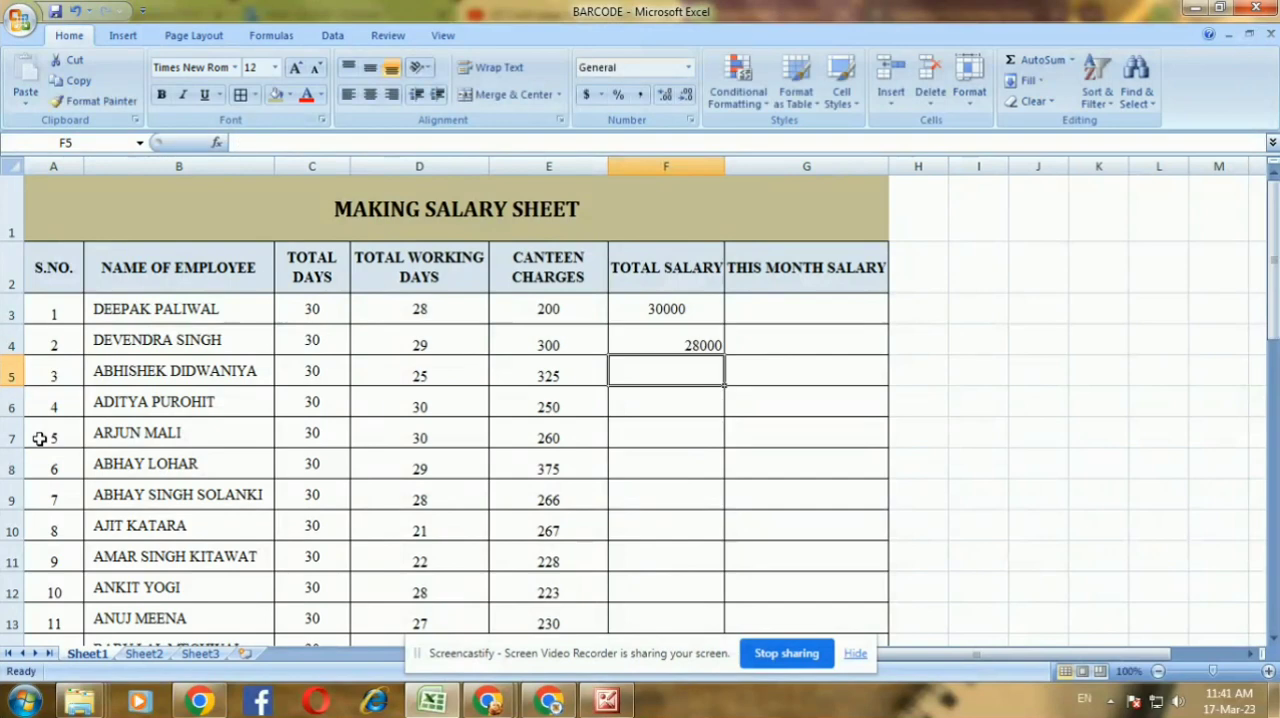
pyautogui.write('2700')
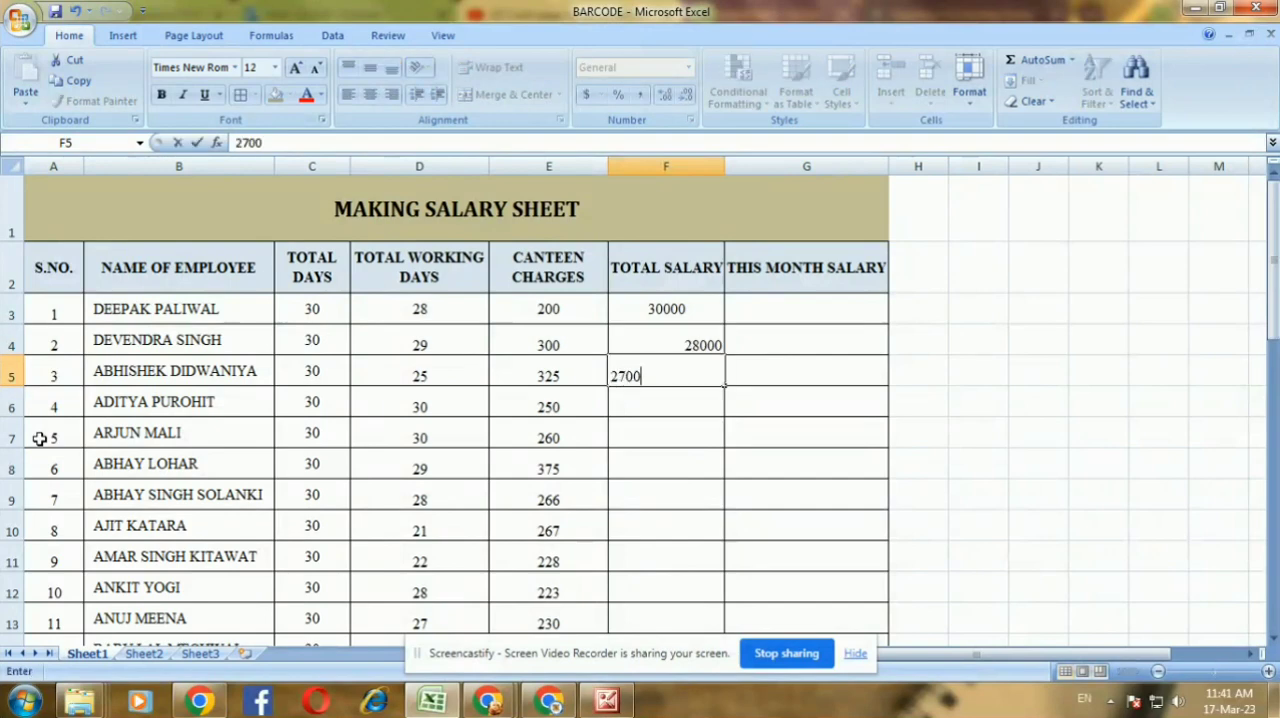
pyautogui.write('0')
pyautogui.press('Return')
# Enter TOTAL SALARY values of 26500, 25000 and 25000 for employees 4 to 6 in F6:F8
pyautogui.write('2')
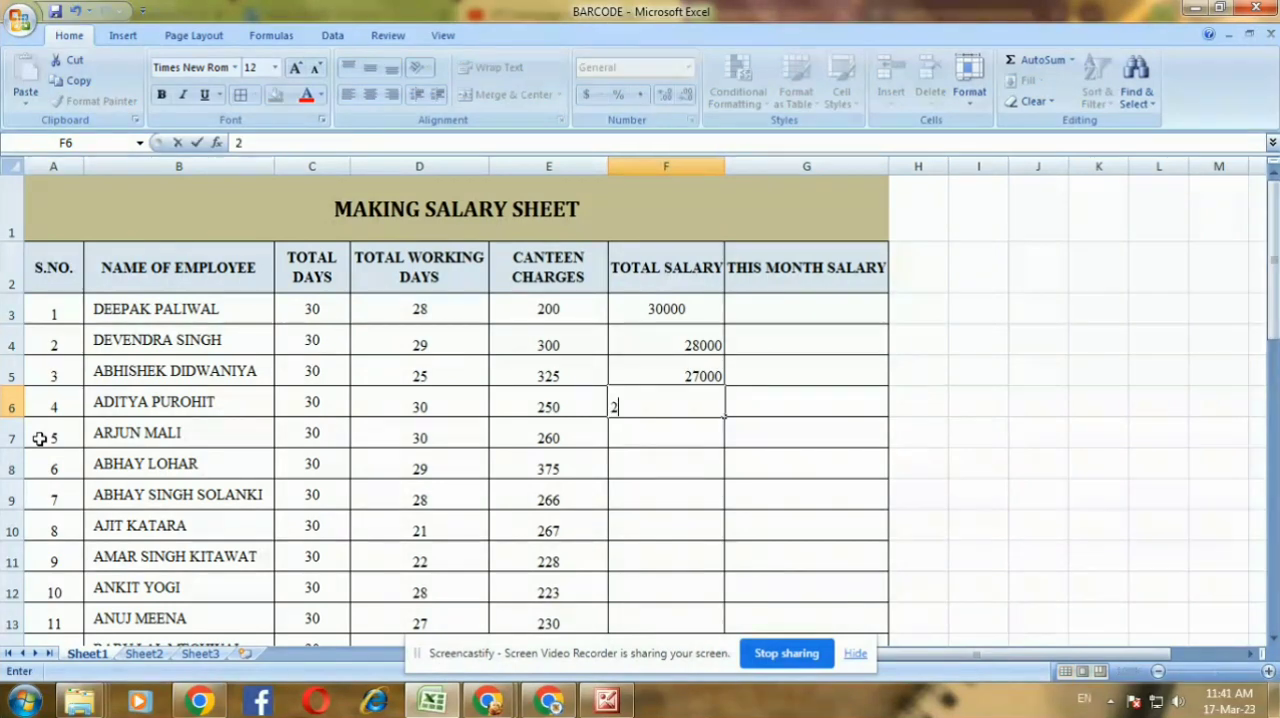
pyautogui.write('6500')
pyautogui.press('Return')
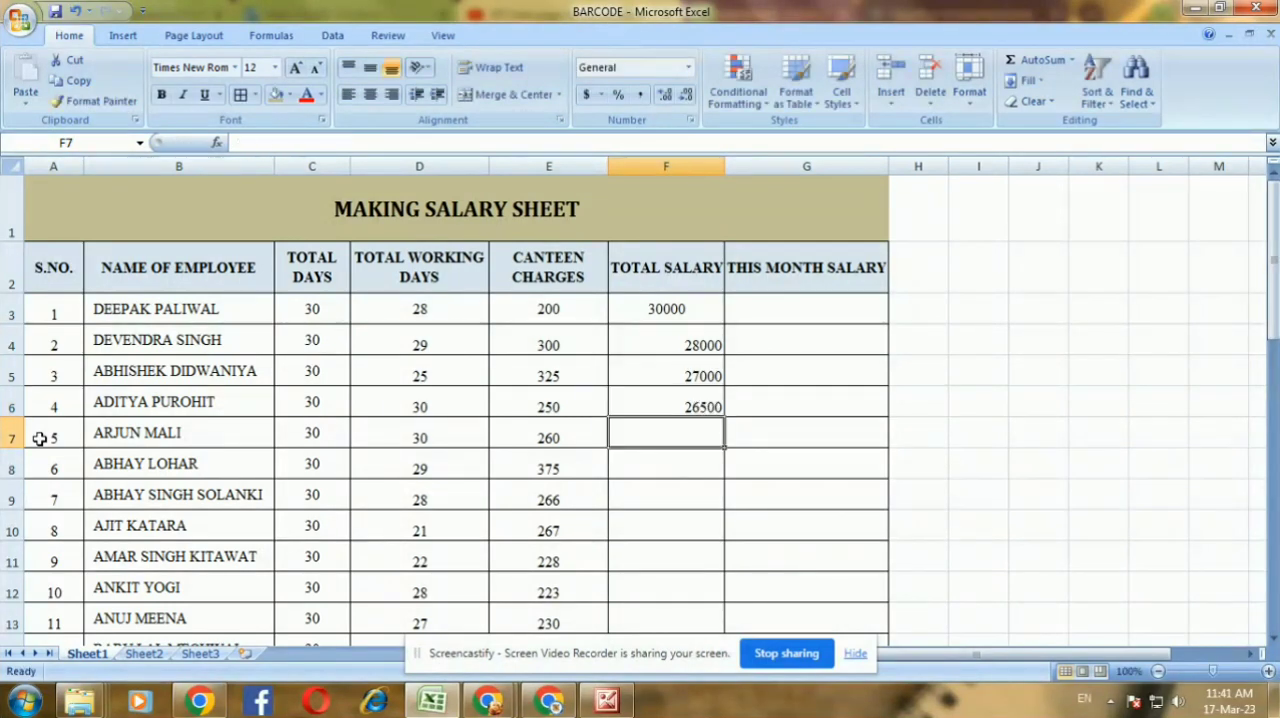
pyautogui.write('25000')
pyautogui.press('Return')
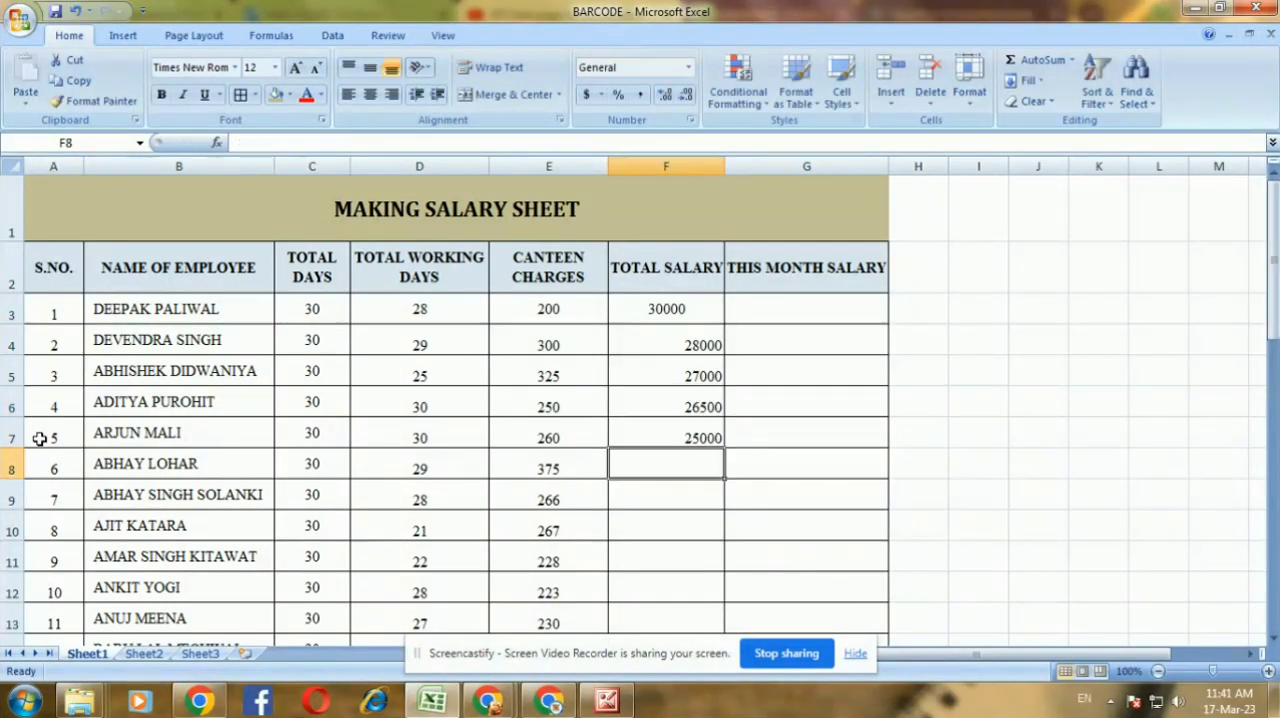
pyautogui.write('25000')
pyautogui.press('Return')
# Enter TOTAL SALARY values of 25000 and 23000 for employees 7 and 8 in F9:F10
pyautogui.write('25')
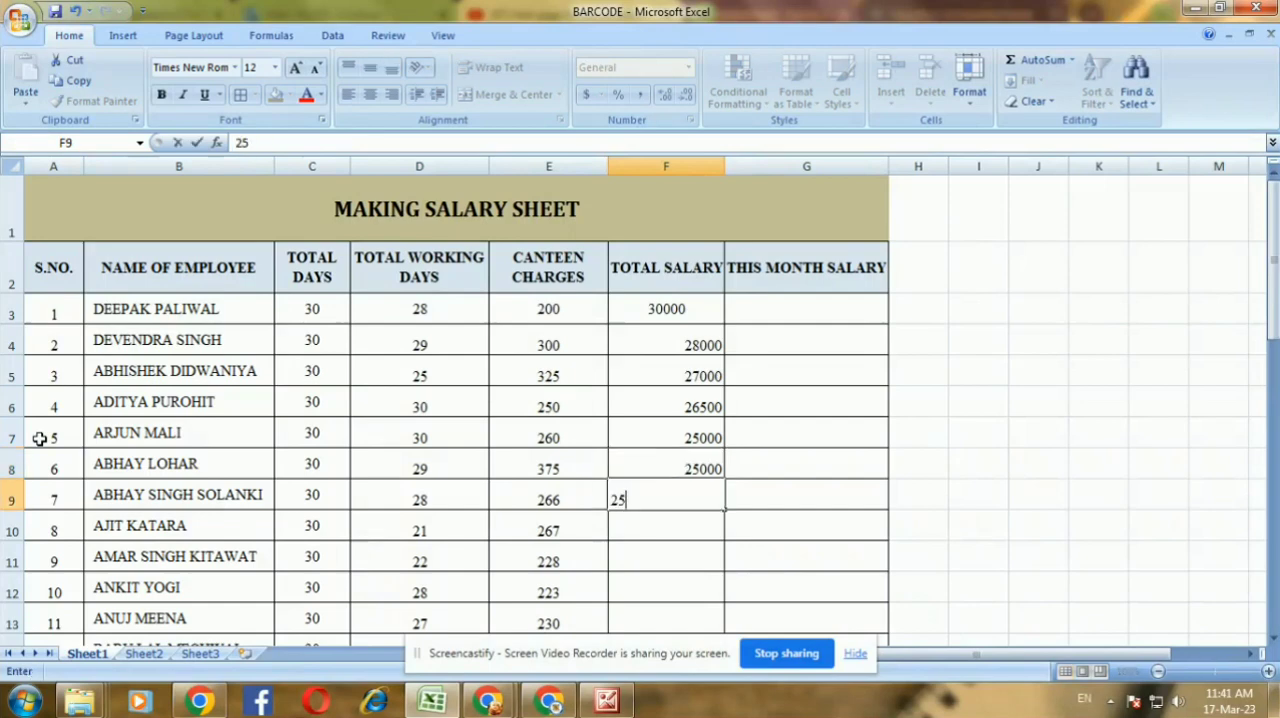
pyautogui.write('000')
pyautogui.press('Return')
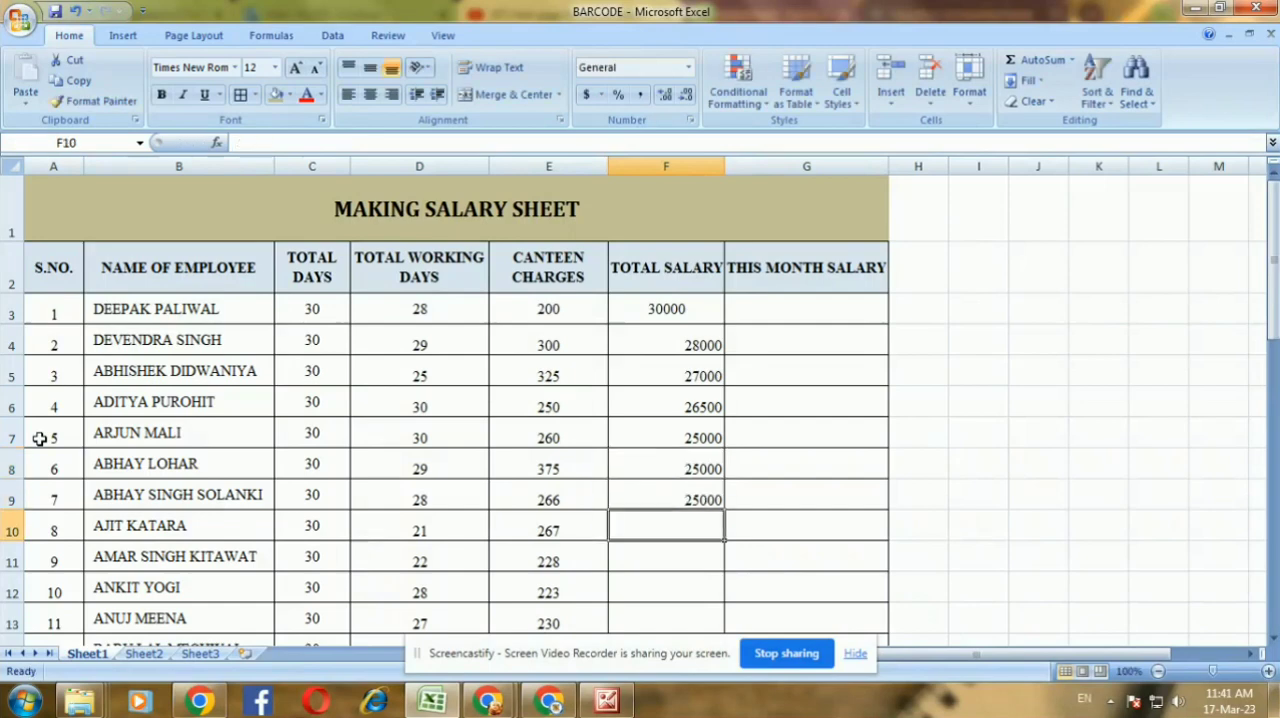
pyautogui.write('23000')
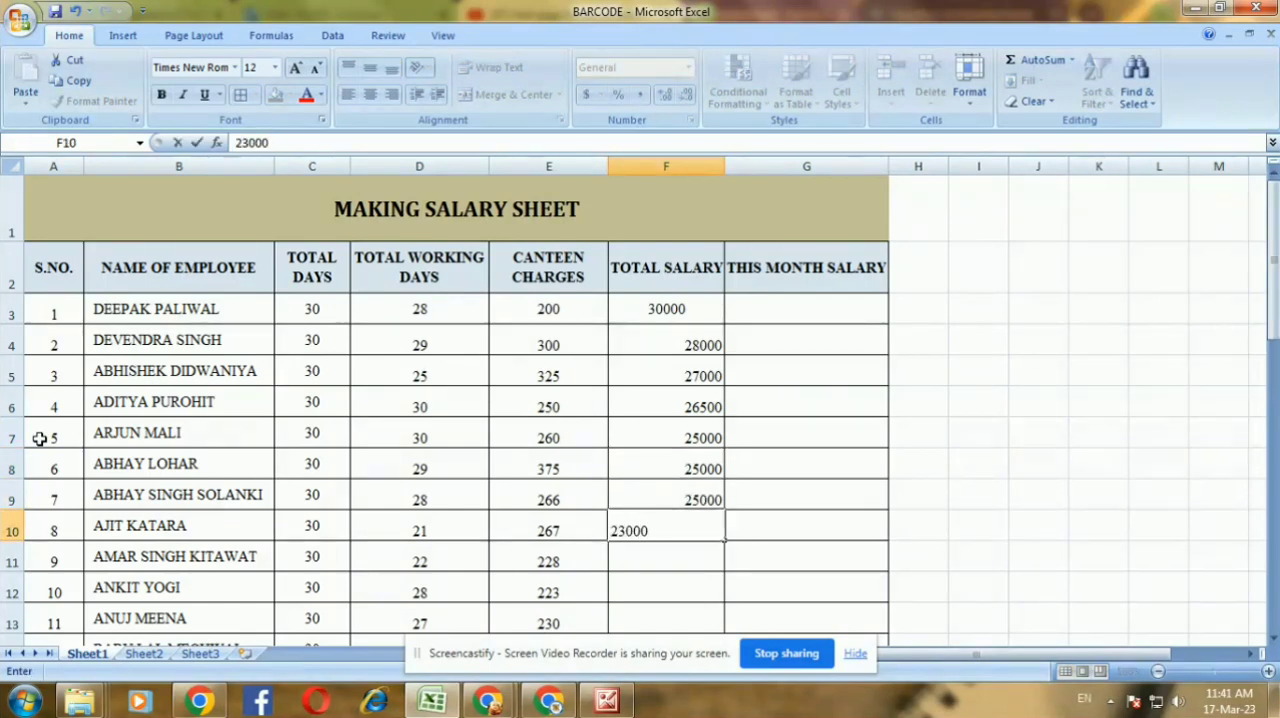
pyautogui.press('Return')
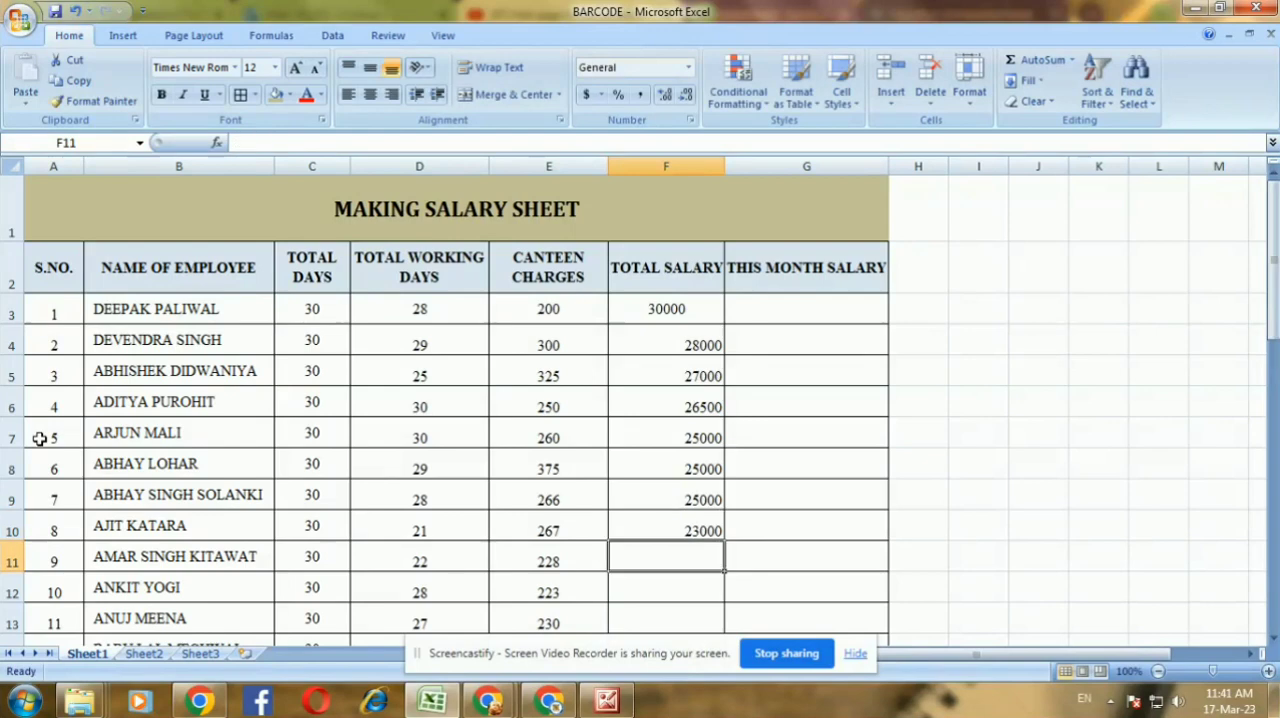
# Enter a TOTAL SALARY of 26000 for both employees 9 and 10 in F11:F12
pyautogui.write('26000')
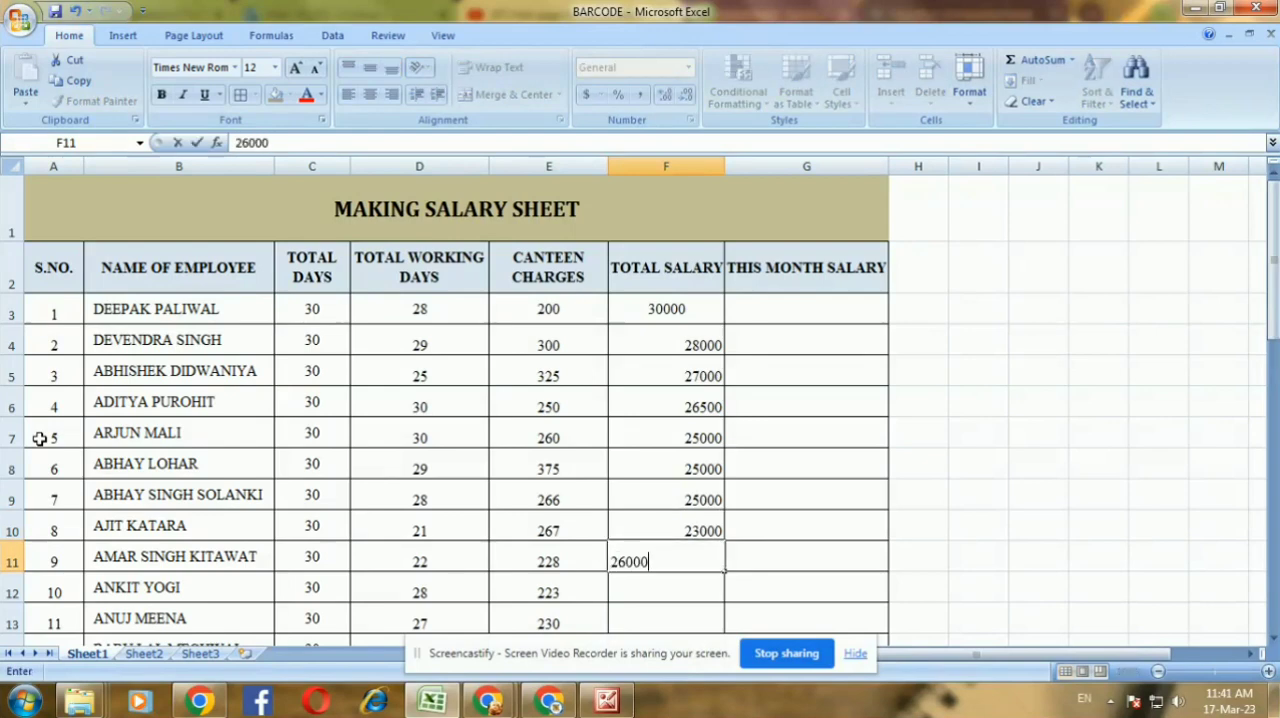
pyautogui.press('Return')
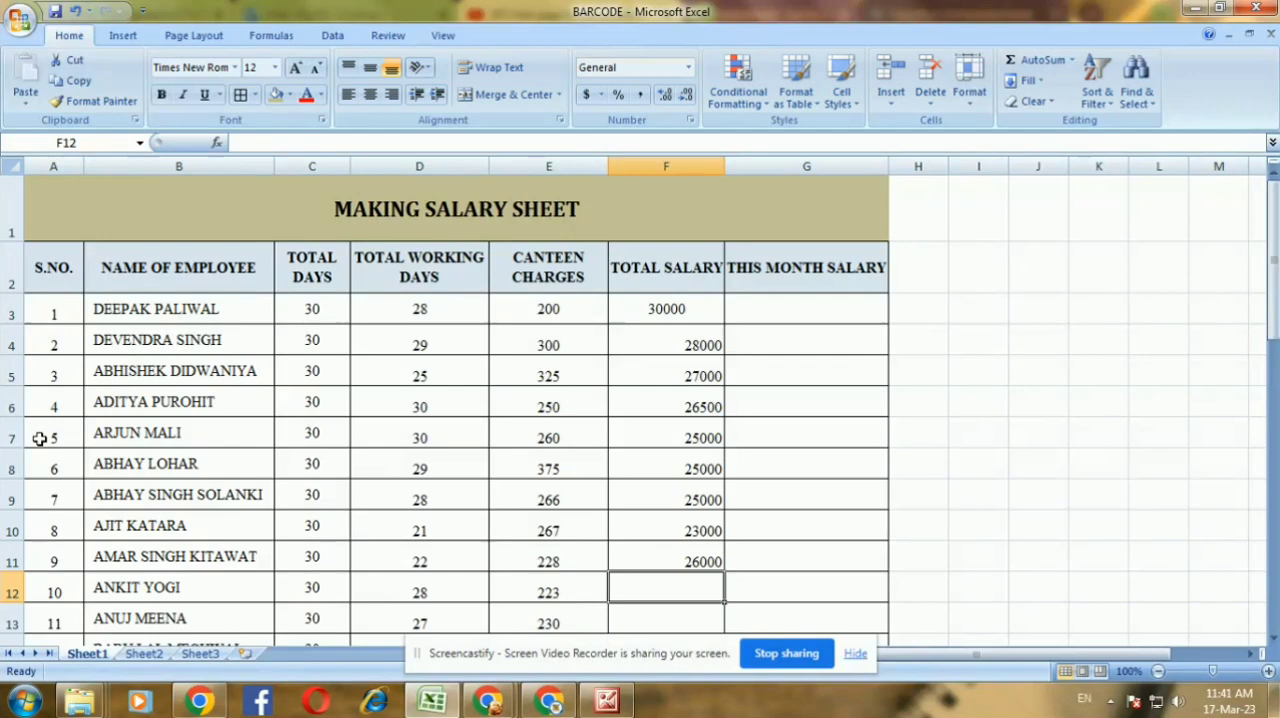
pyautogui.write('26000')
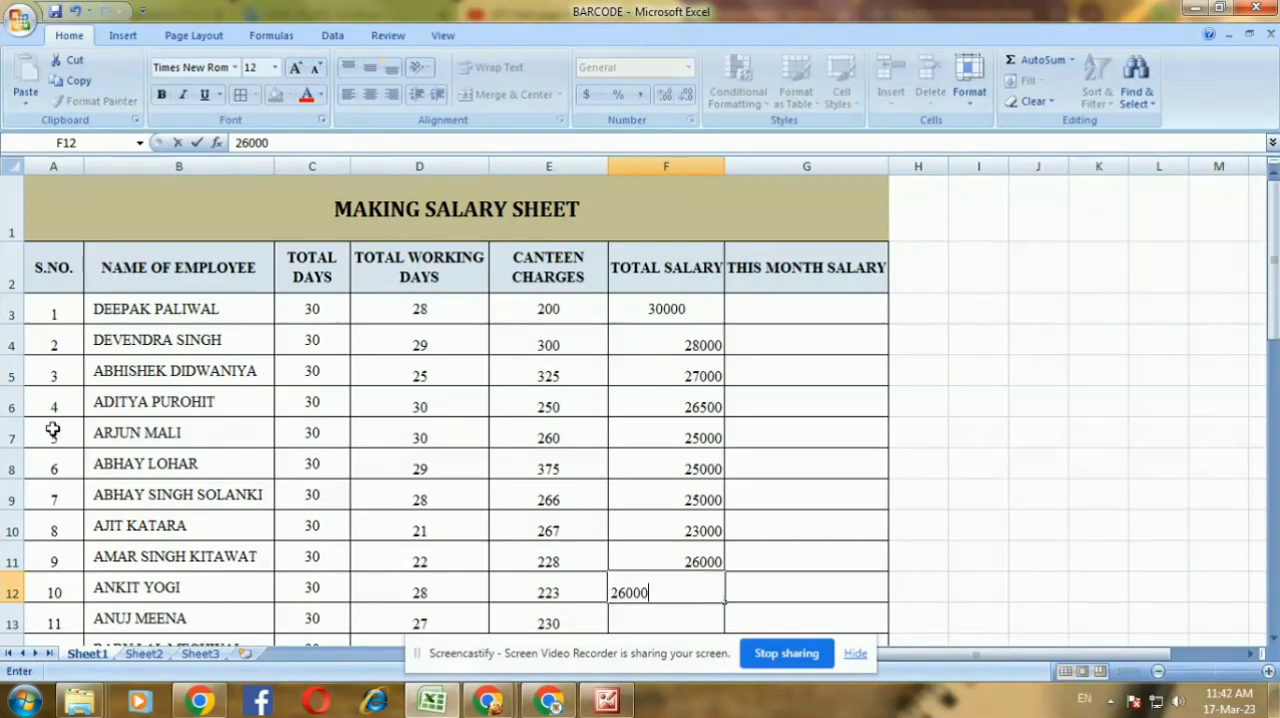
pyautogui.click(690, 557)
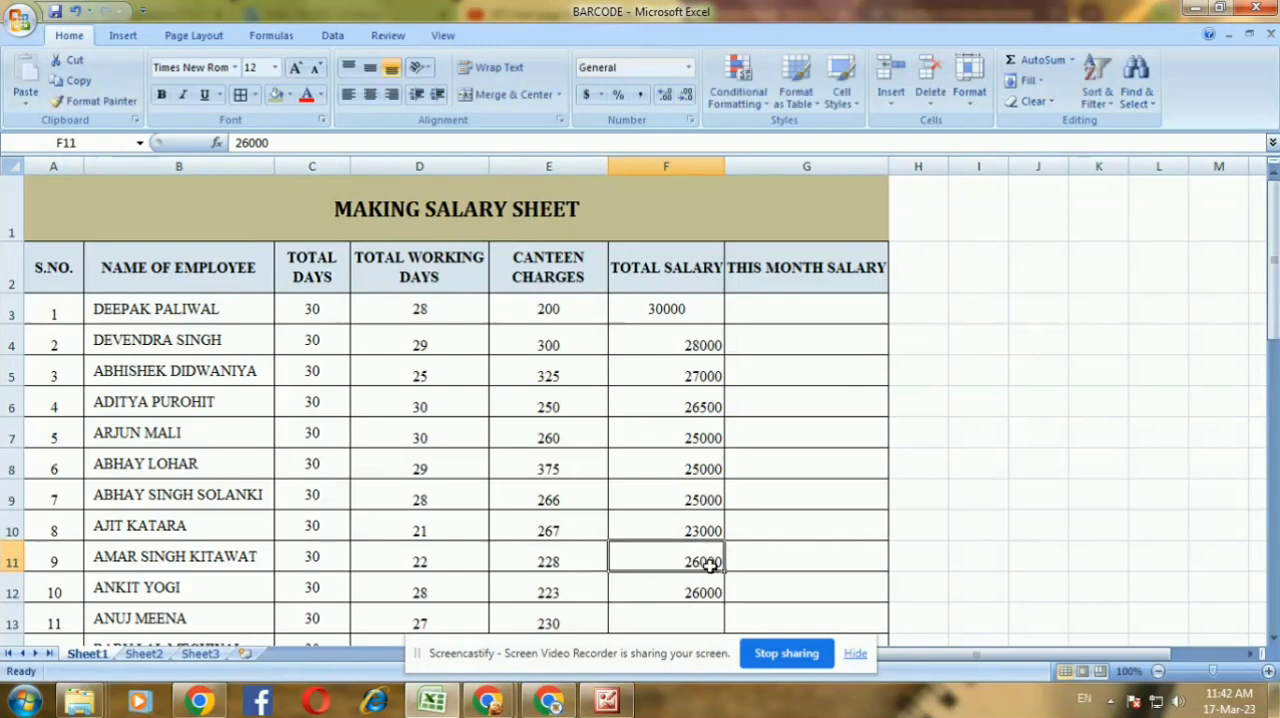
# Change the TOTAL SALARY of employees 9 and 10 in F11 and F12 to 21000 each
pyautogui.doubleClick(700, 562)
pyautogui.moveTo(700, 562); pyautogui.dragTo(684, 562)
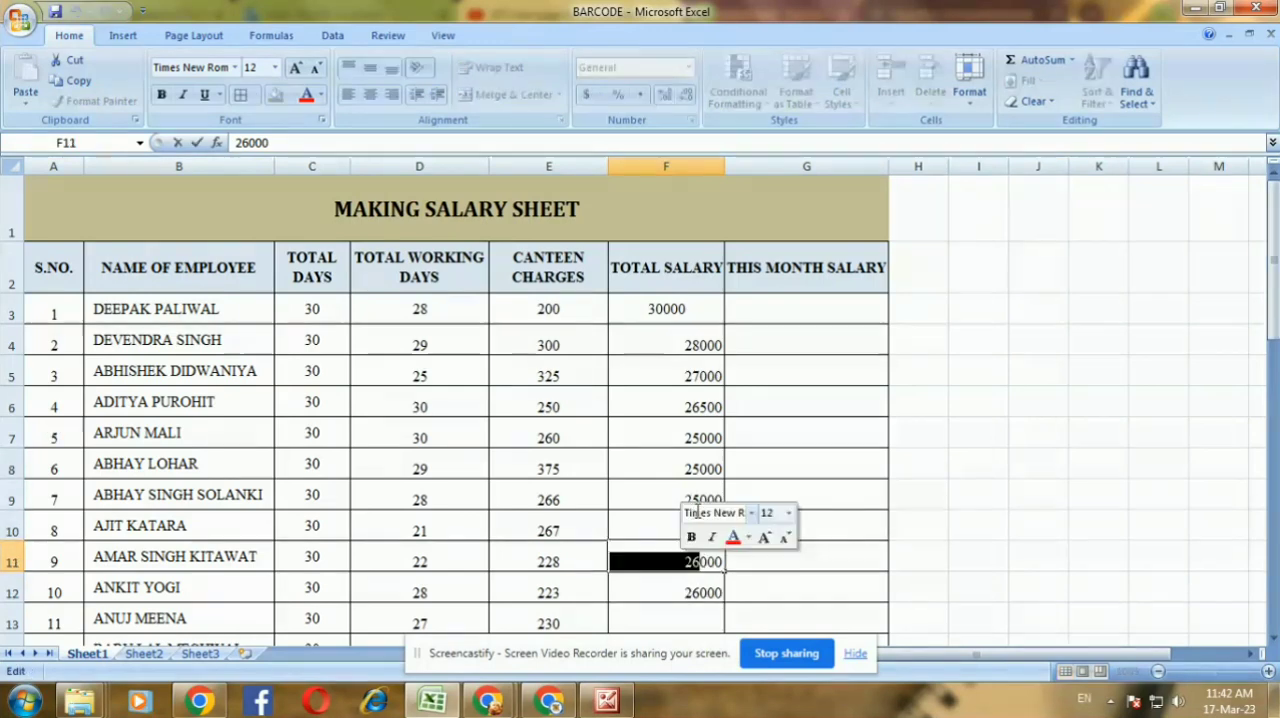
pyautogui.write('31')
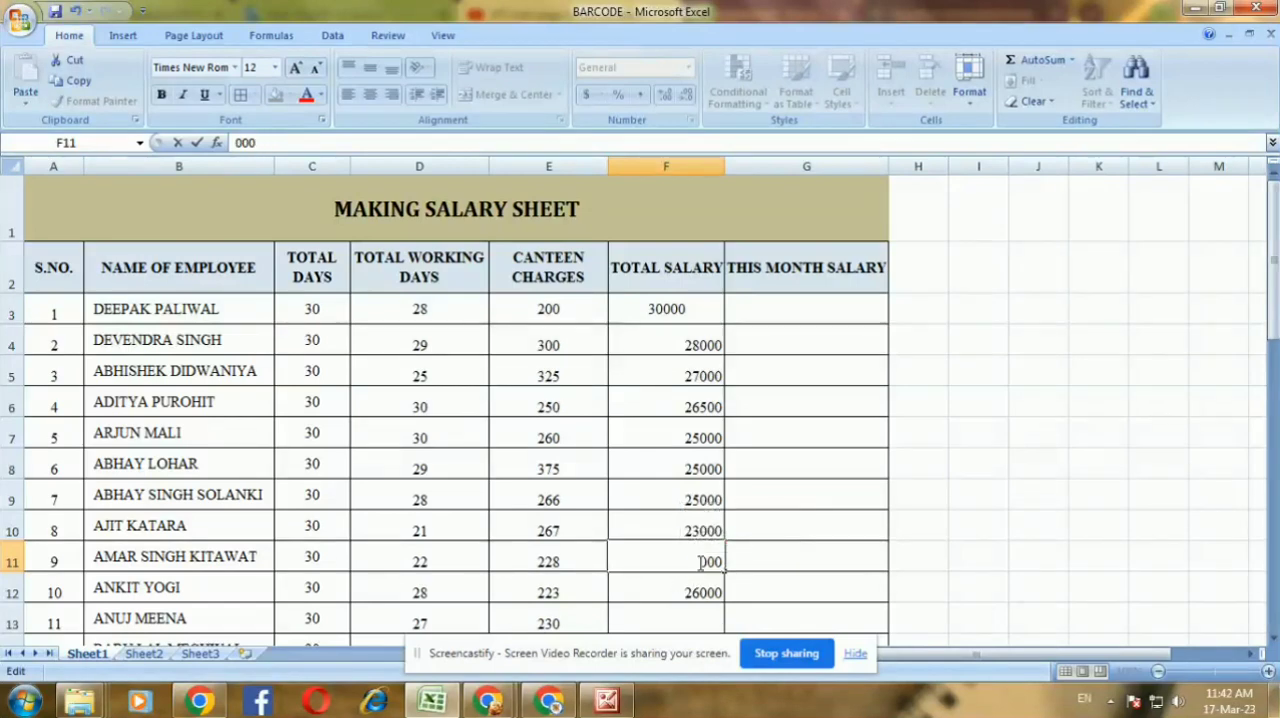
pyautogui.write('21')
pyautogui.click(702, 590)
pyautogui.doubleClick(702, 590)
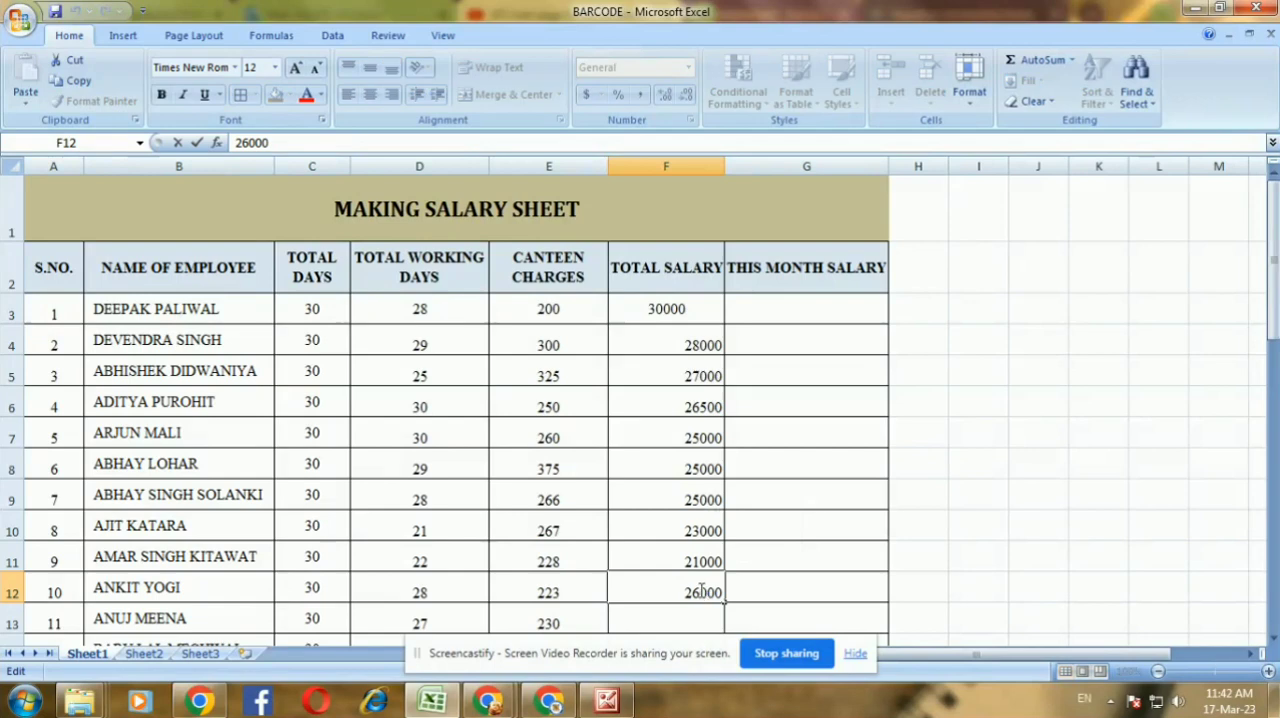
pyautogui.moveTo(702, 590); pyautogui.dragTo(686, 590)
pyautogui.write('21')
pyautogui.press('Return')
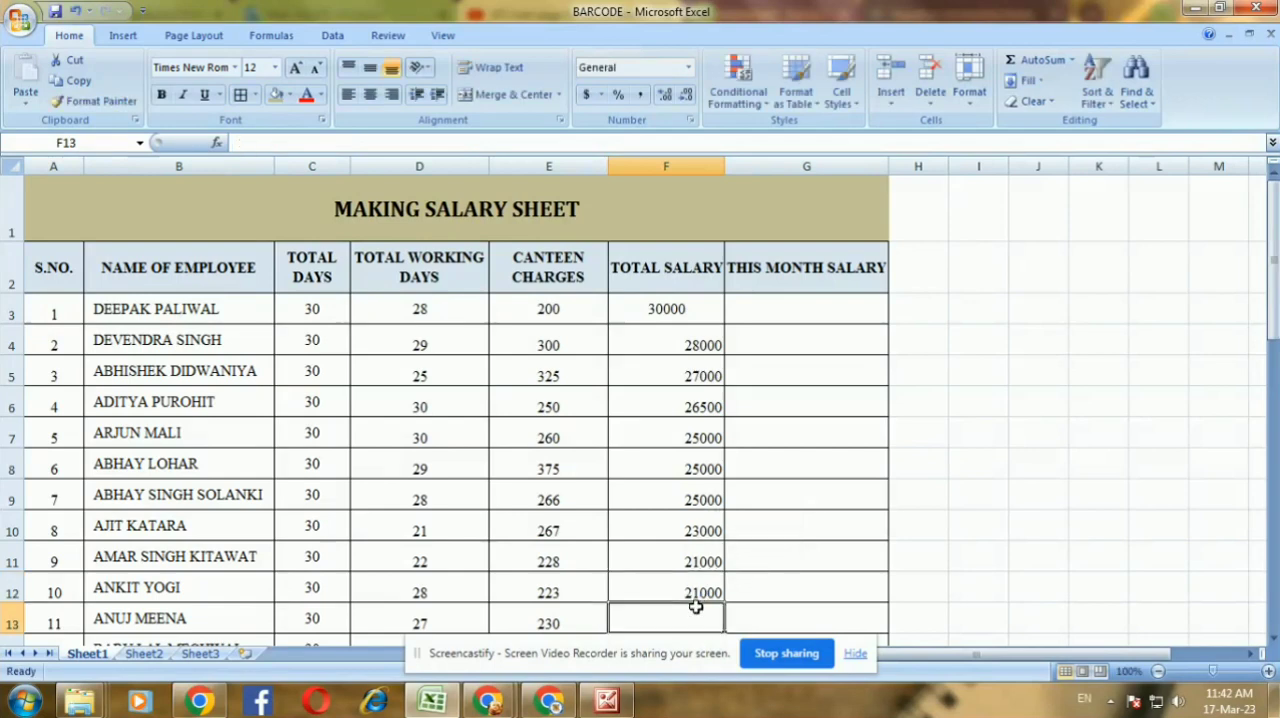
# Enter a TOTAL SALARY of 18000 for both employees 11 and 12 in F13:F14
pyautogui.scroll(-2, 694, 580)
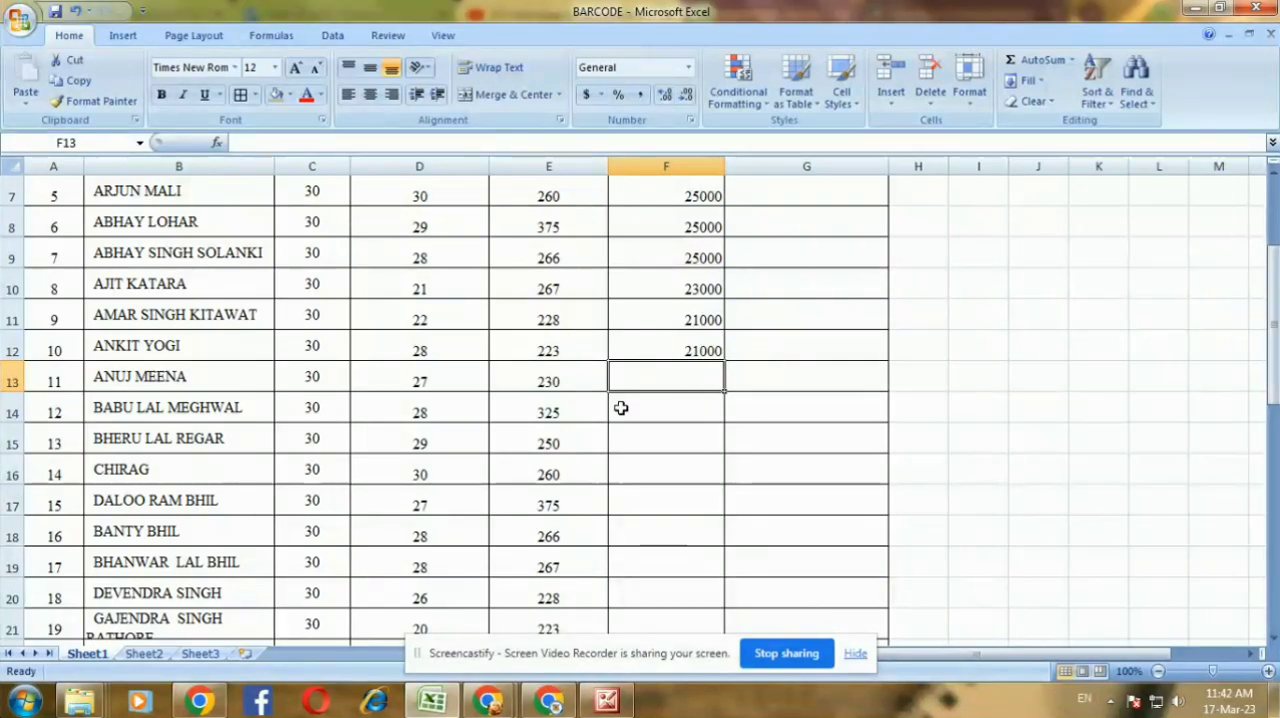
pyautogui.write('18000')
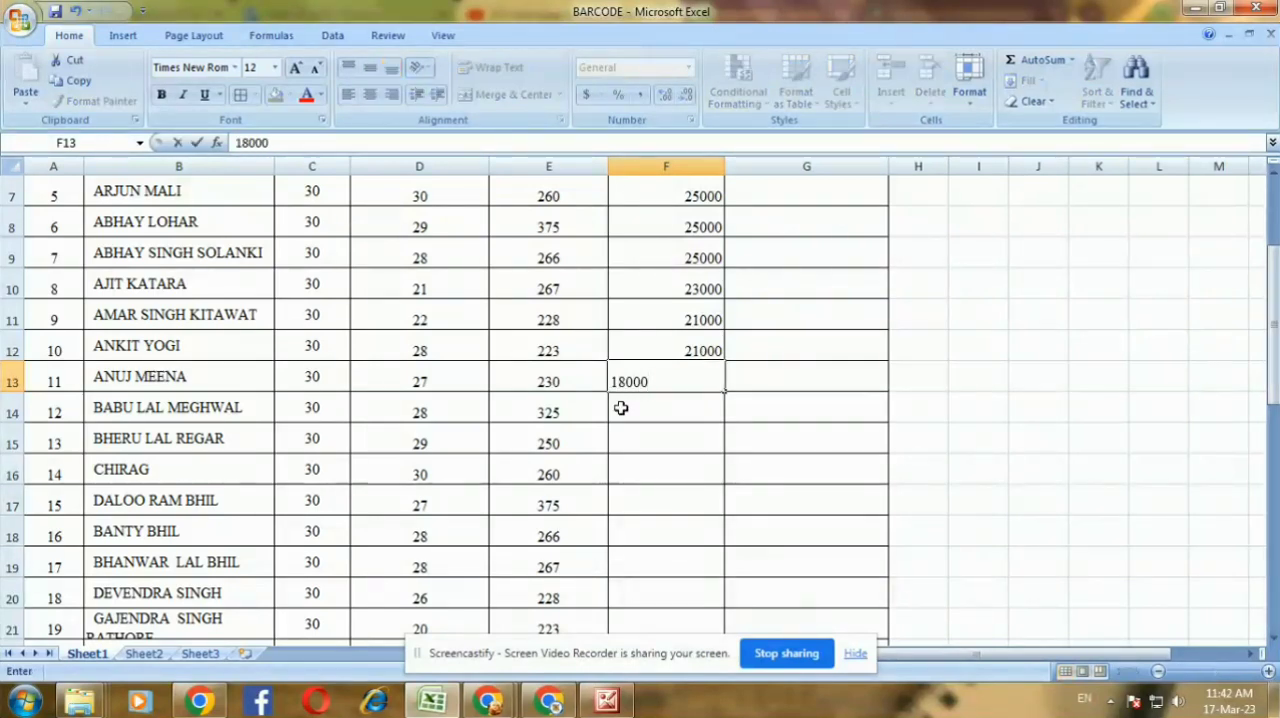
pyautogui.press('Return')
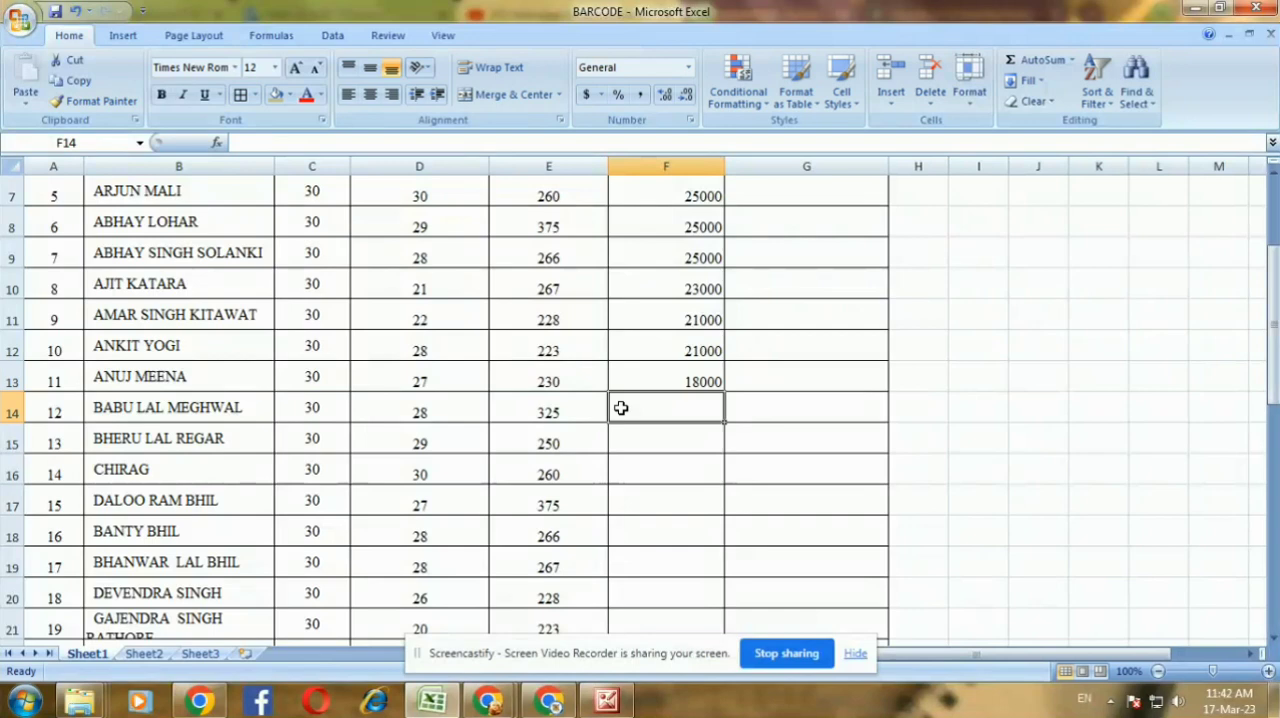
pyautogui.write('18000')
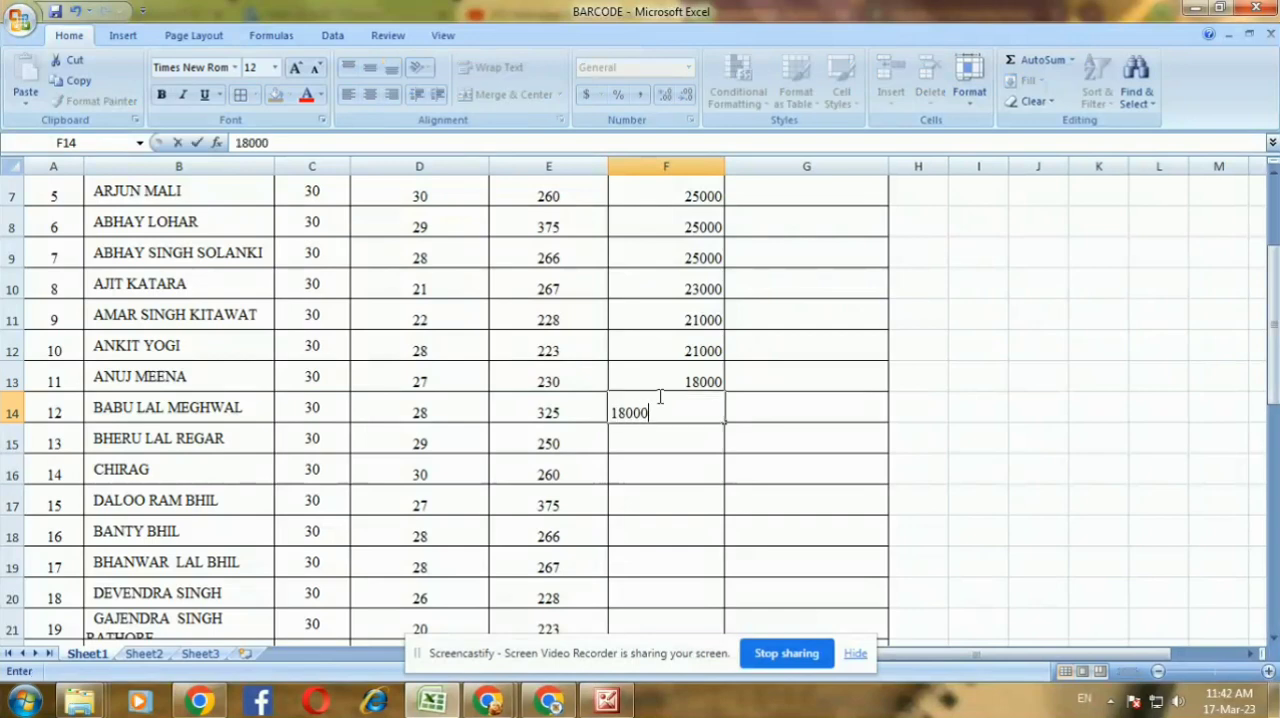
pyautogui.press('Return')
# Enter a TOTAL SALARY of 15500 for employee 13 in F15 and copy it down to employee 40 in F42
pyautogui.write('15500')
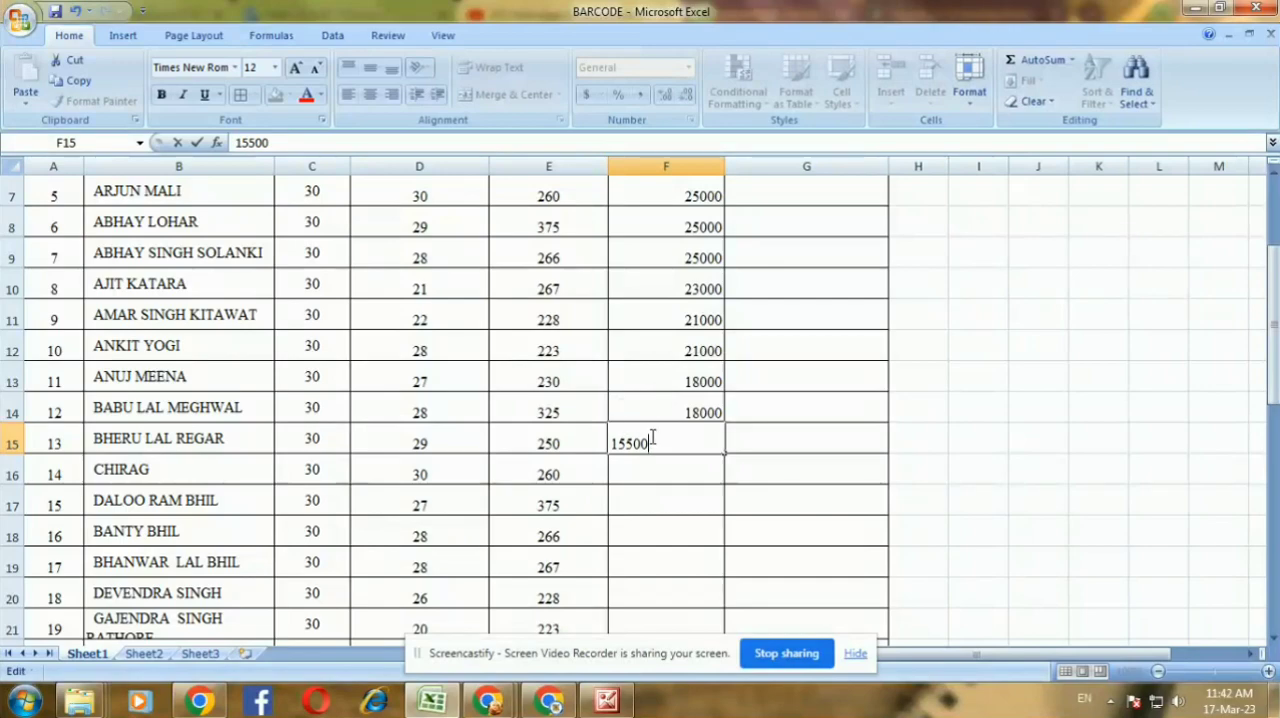
pyautogui.press('Return')
pyautogui.click(667, 432)
pyautogui.hotkey('ctrl', 'c')
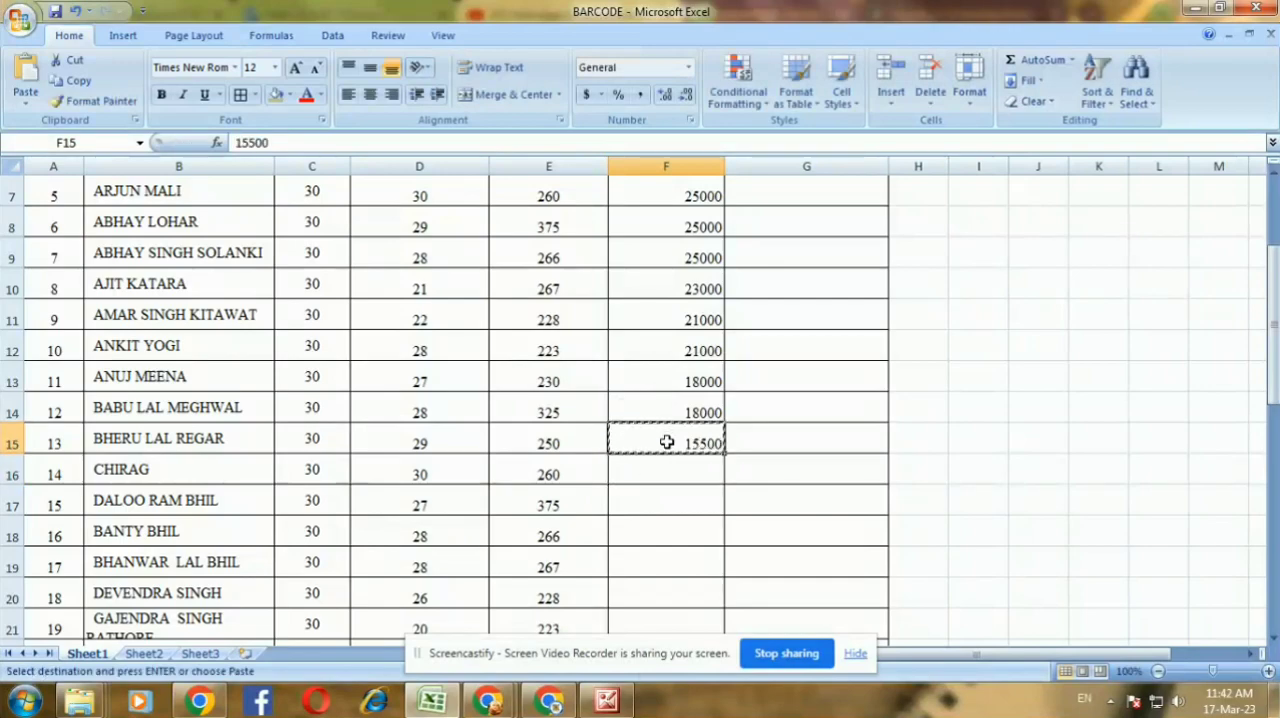
pyautogui.moveTo(662, 432); pyautogui.dragTo(669, 597)
pyautogui.hotkey('ctrl', 'v')
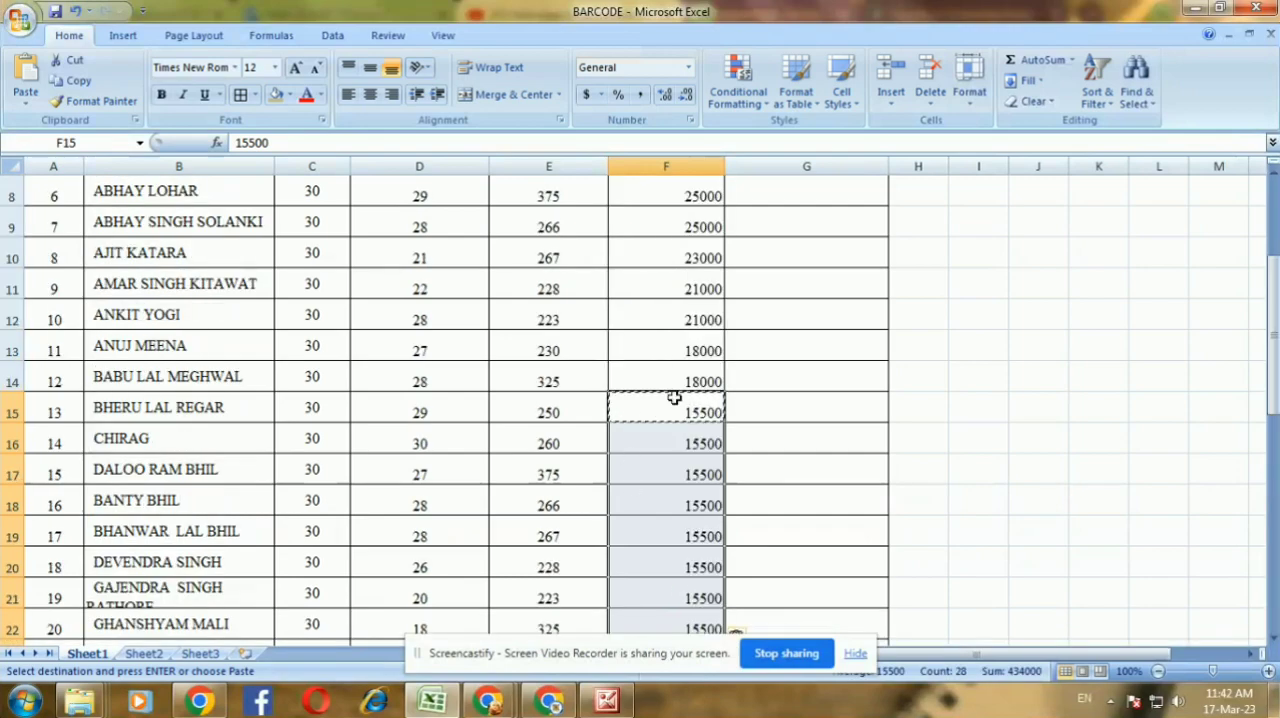
# Center the TOTAL SALARY values in F3:F42 horizontally
pyautogui.scroll(3, 669, 391)
pyautogui.moveTo(654, 311); pyautogui.dragTo(656, 597)
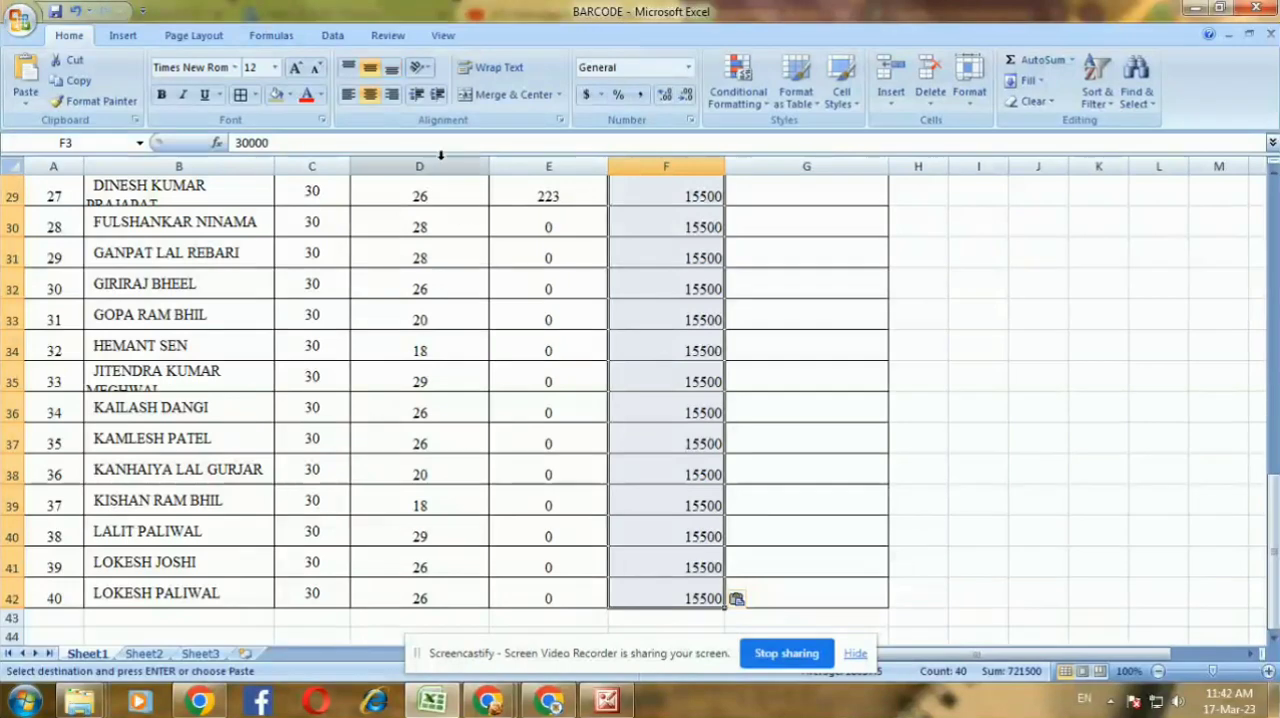
pyautogui.click(374, 100)
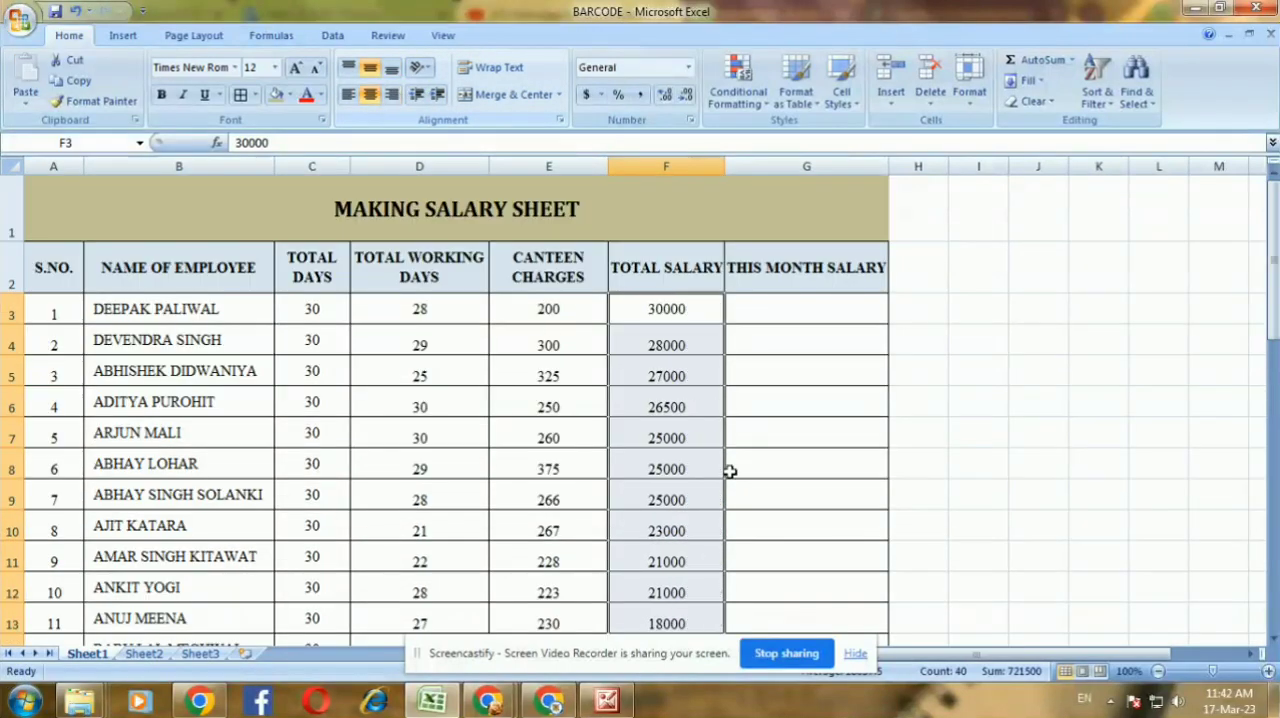
pyautogui.click(688, 378)
# Calculate employee 1's THIS MONTH SALARY in G3 with the formula =F3/C3*D3-E3
pyautogui.click(779, 319)
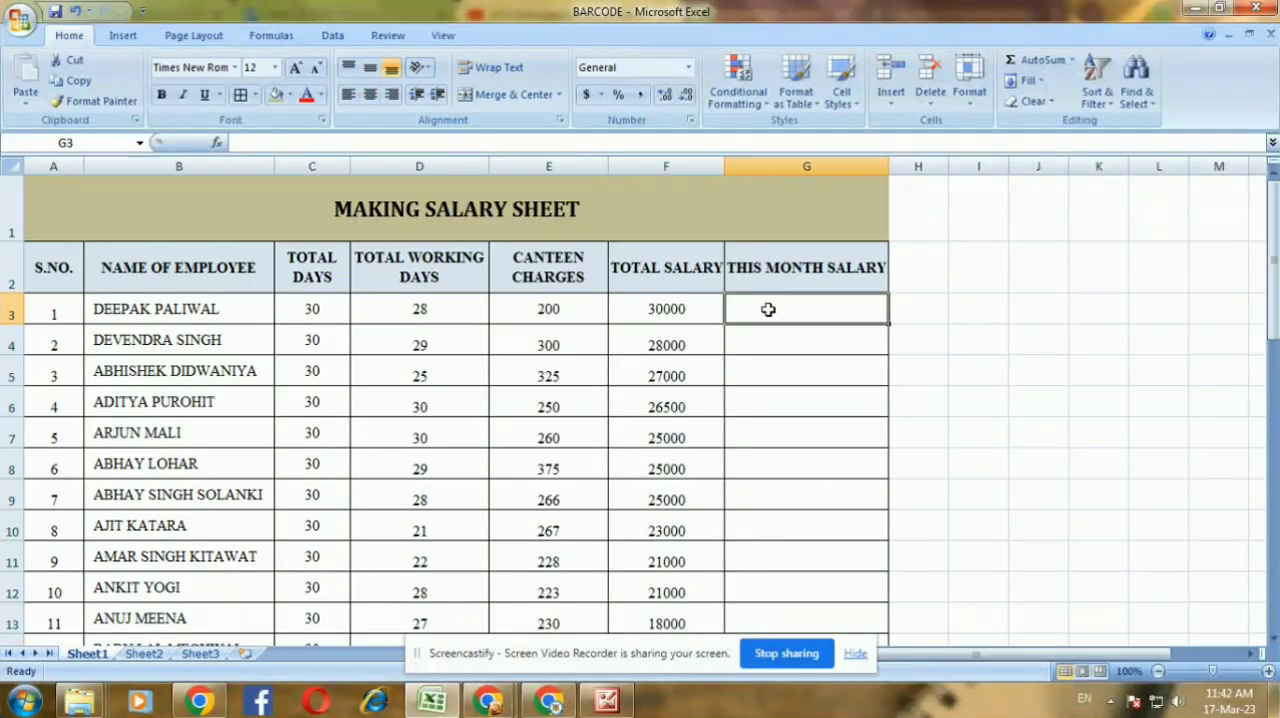
pyautogui.click(651, 307)
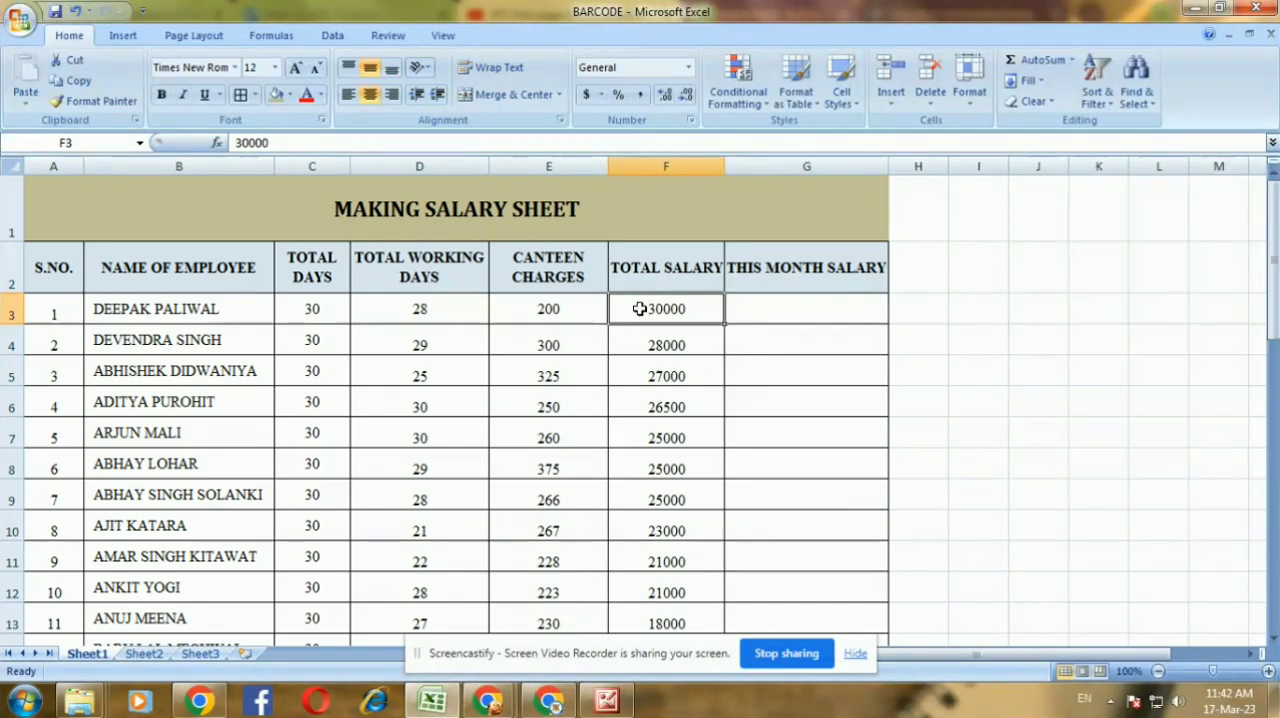
pyautogui.click(329, 309)
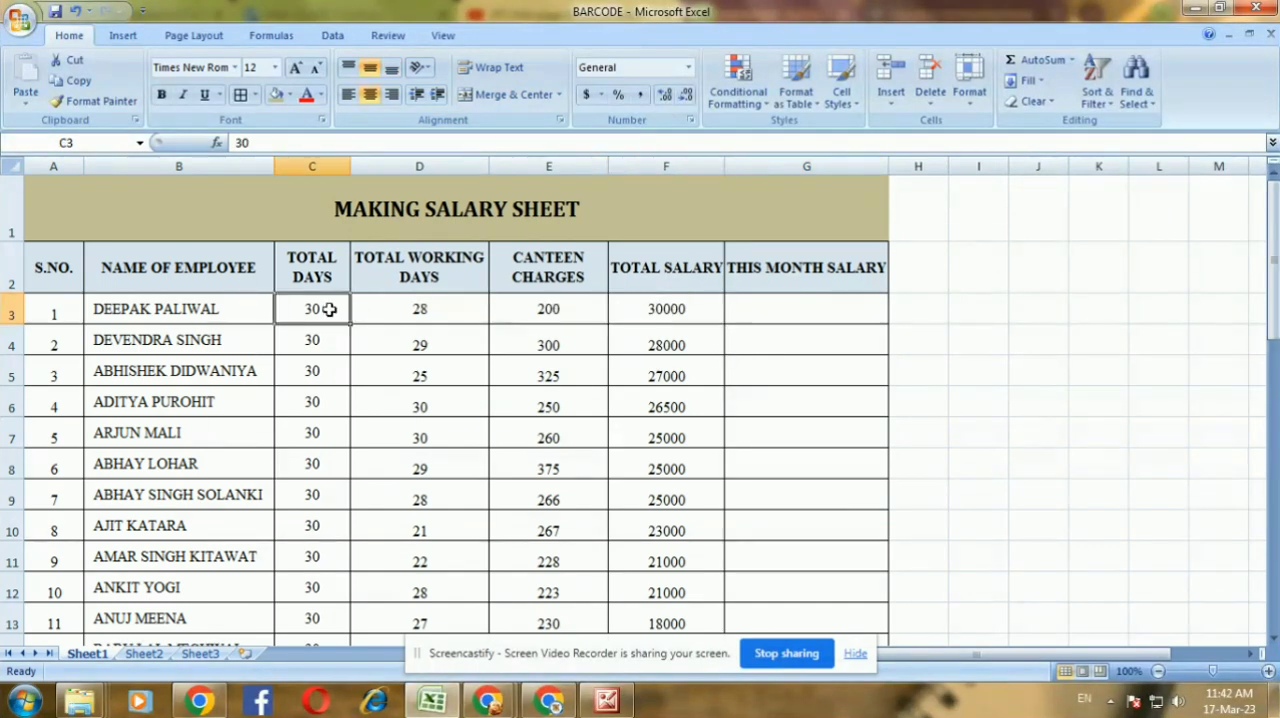
pyautogui.click(455, 309)
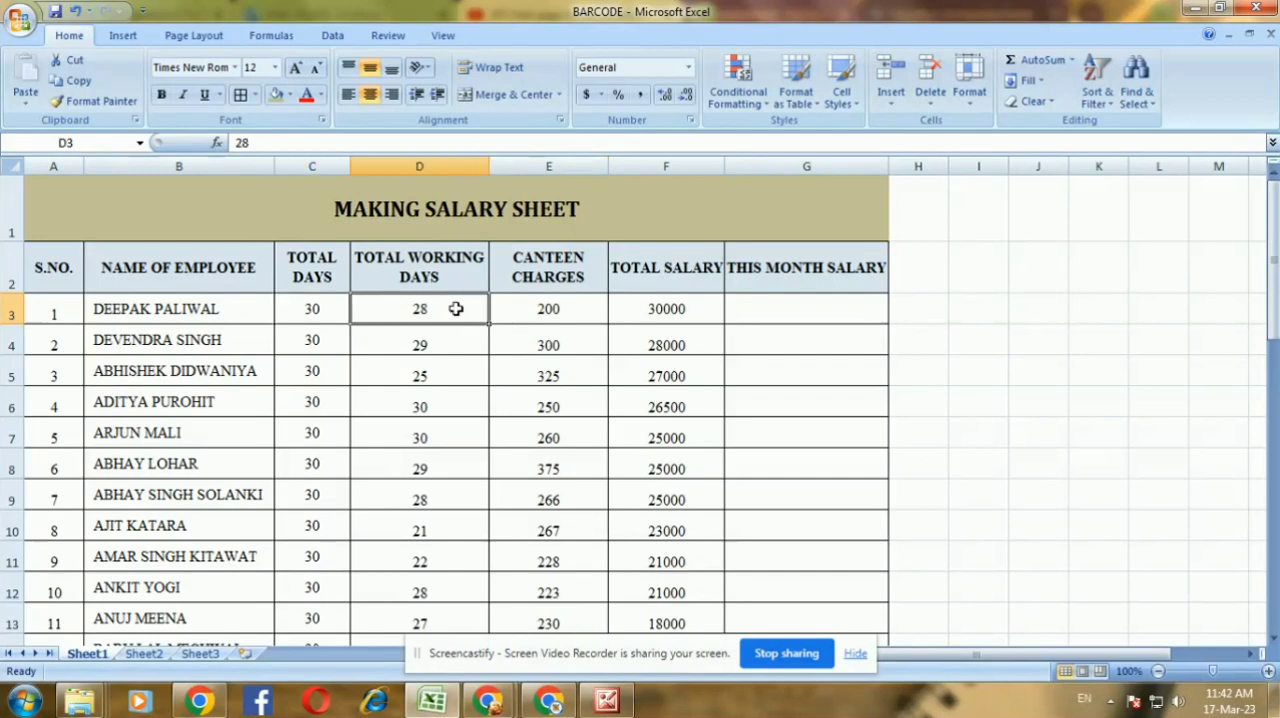
pyautogui.click(729, 313)
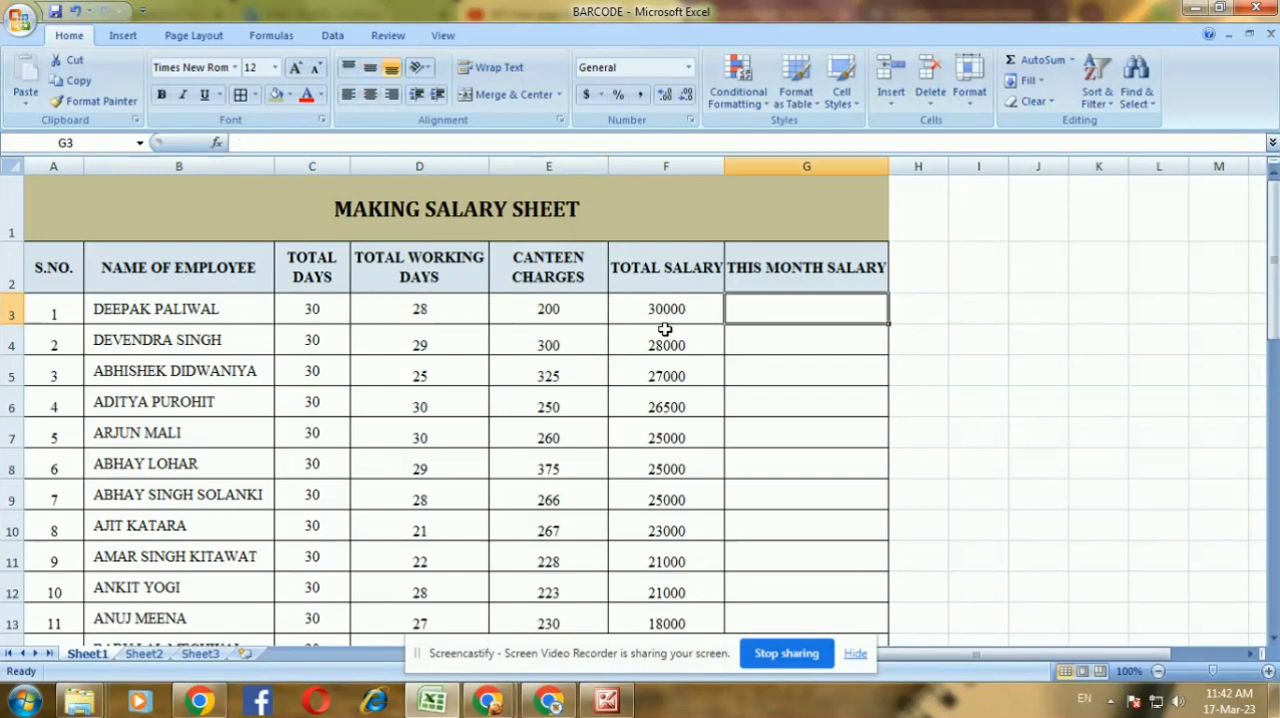
pyautogui.write('=')
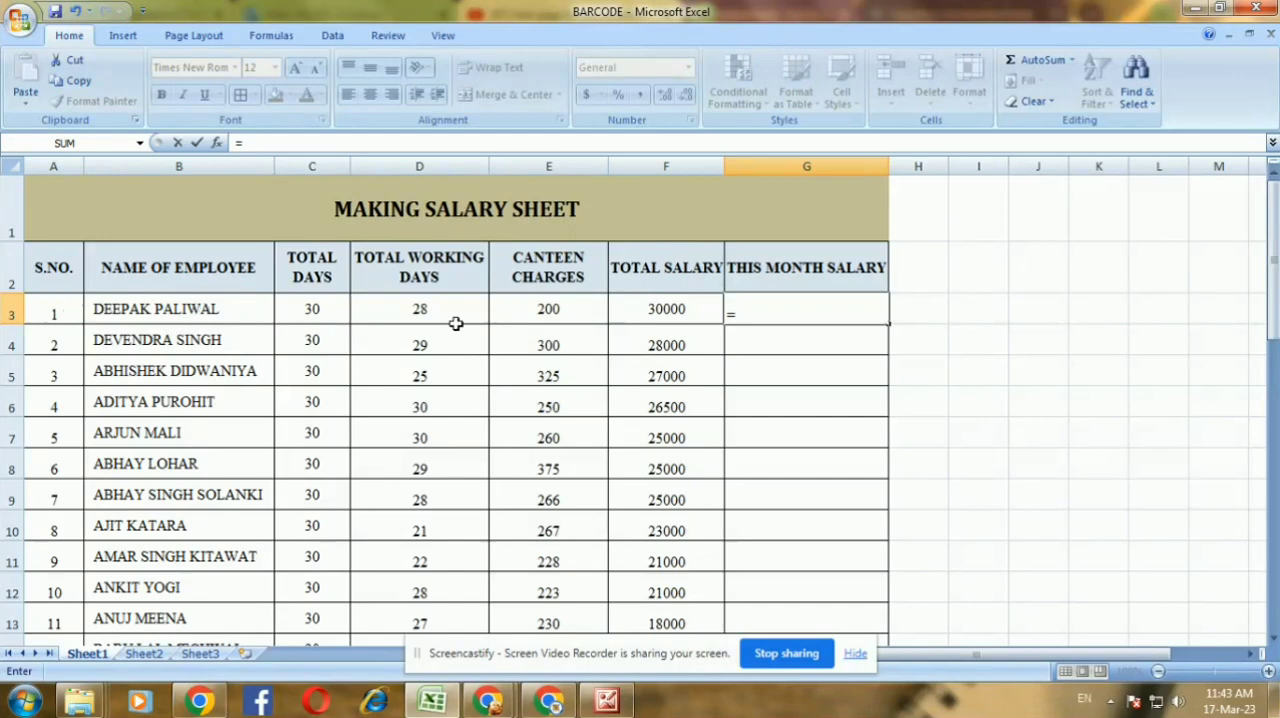
pyautogui.write('F3')
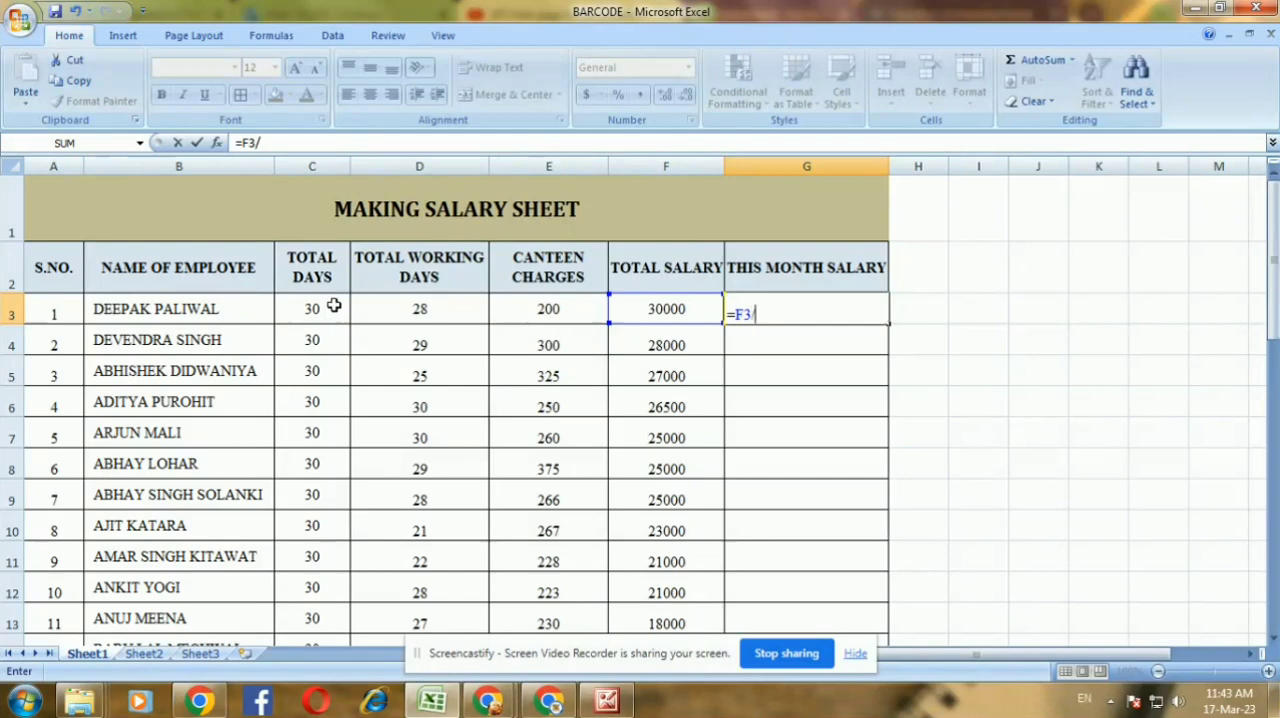
pyautogui.write('/C3*')
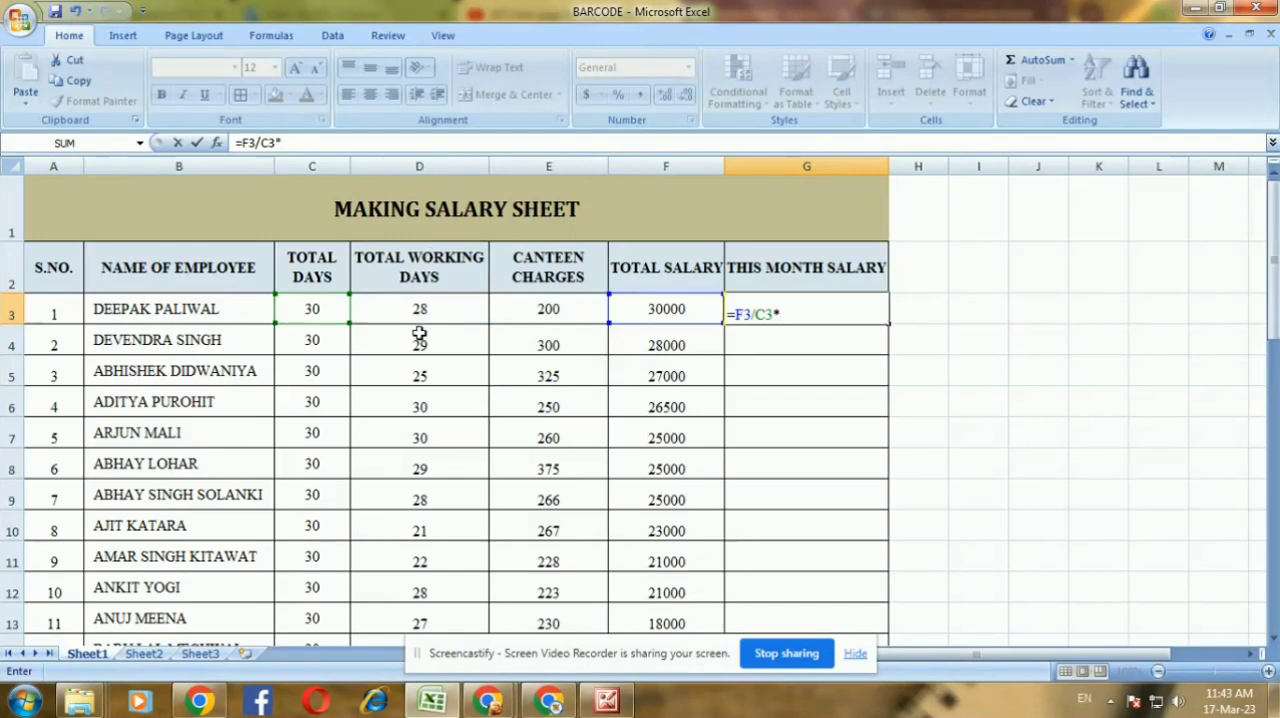
pyautogui.write('D3')
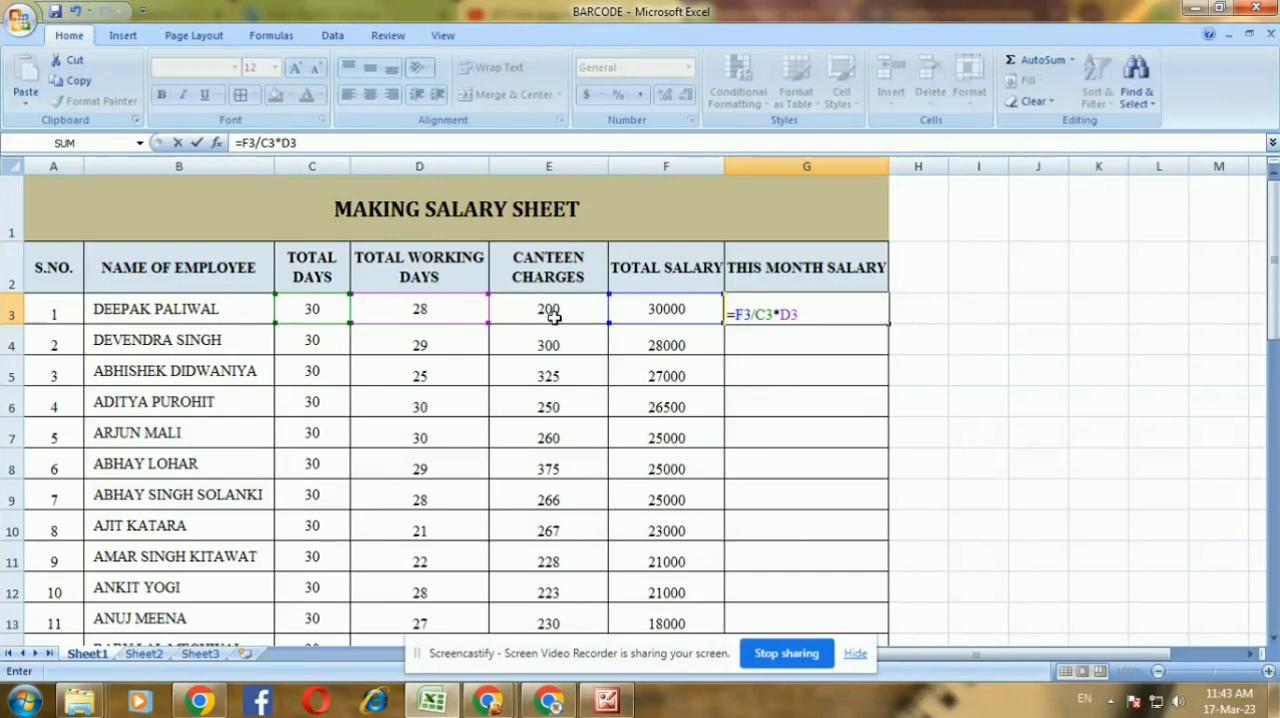
pyautogui.write('-E3')
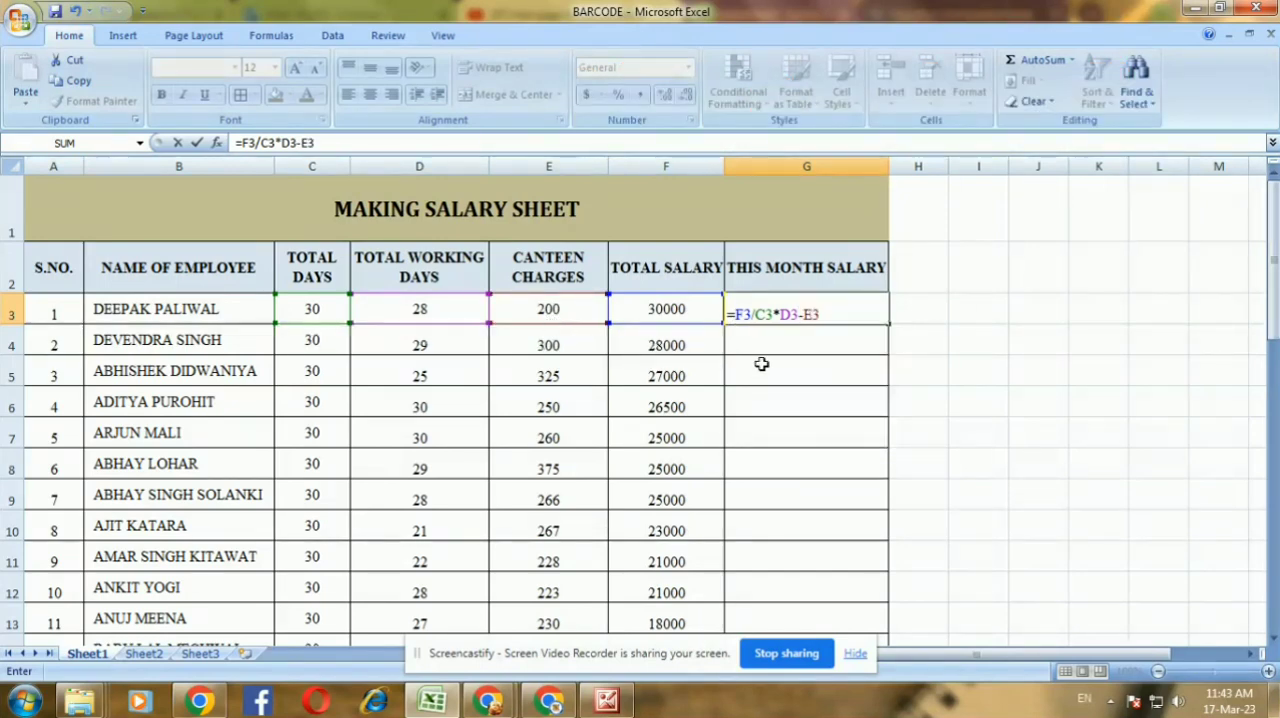
pyautogui.press('Return')
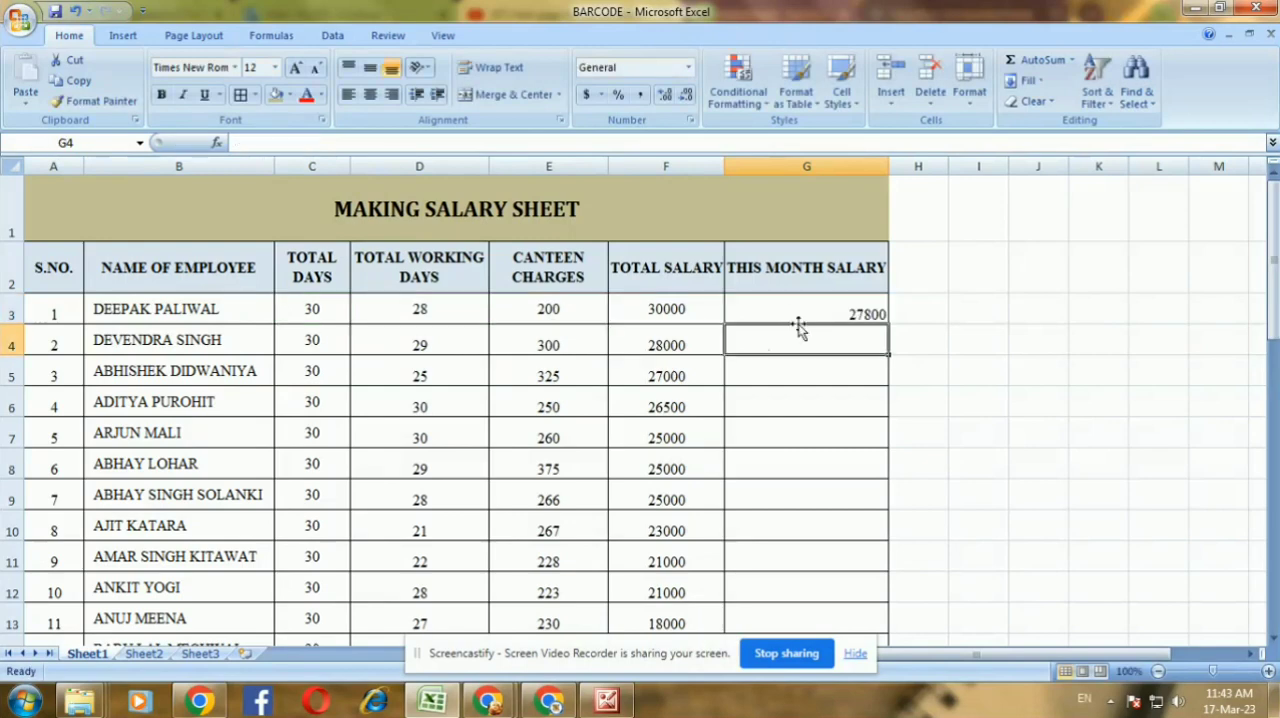
# Fill the THIS MONTH SALARY formula from G3 down to G42 and center the results horizontally
pyautogui.click(786, 315)
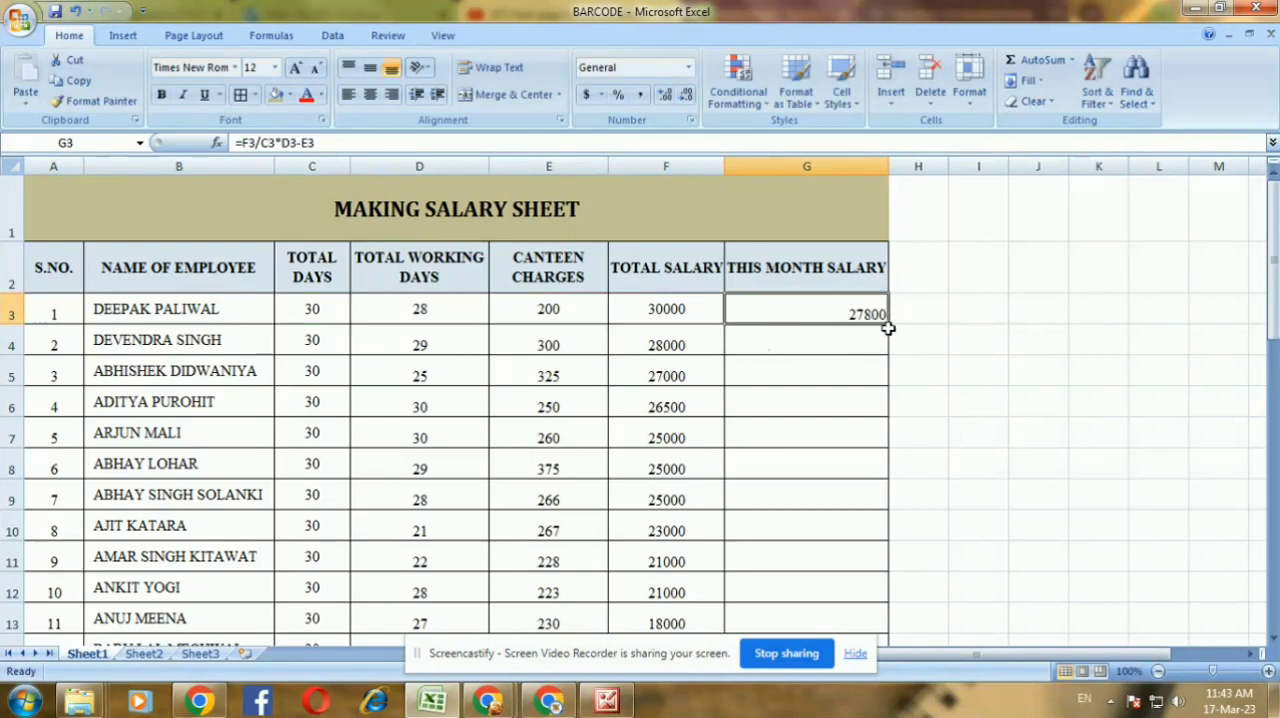
pyautogui.moveTo(888, 328); pyautogui.dragTo(850, 605)
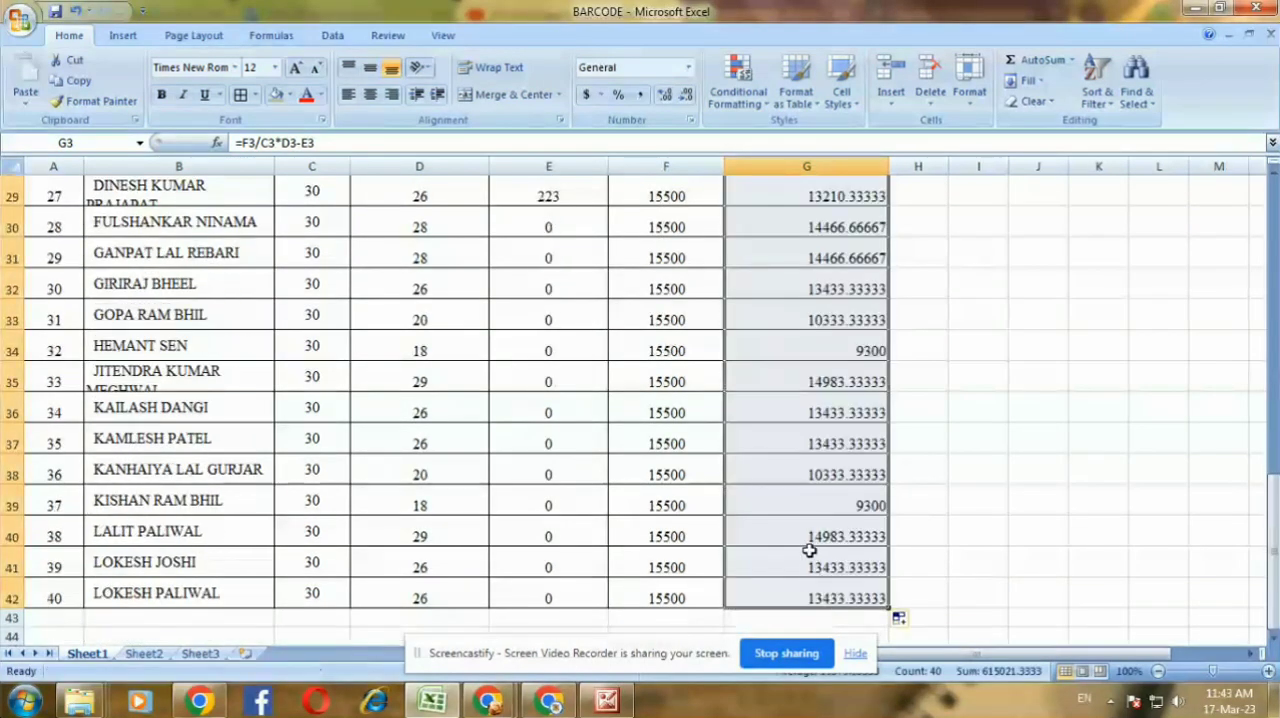
pyautogui.scroll(10, 809, 545)
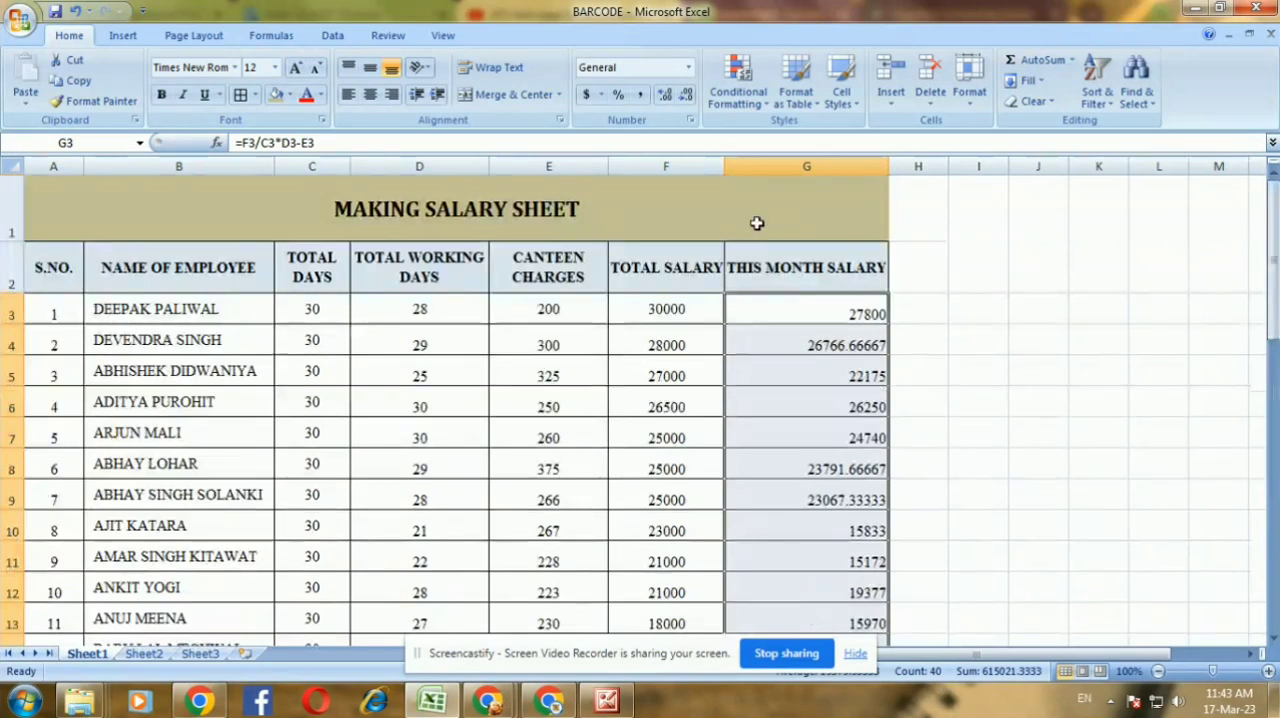
pyautogui.click(370, 94)
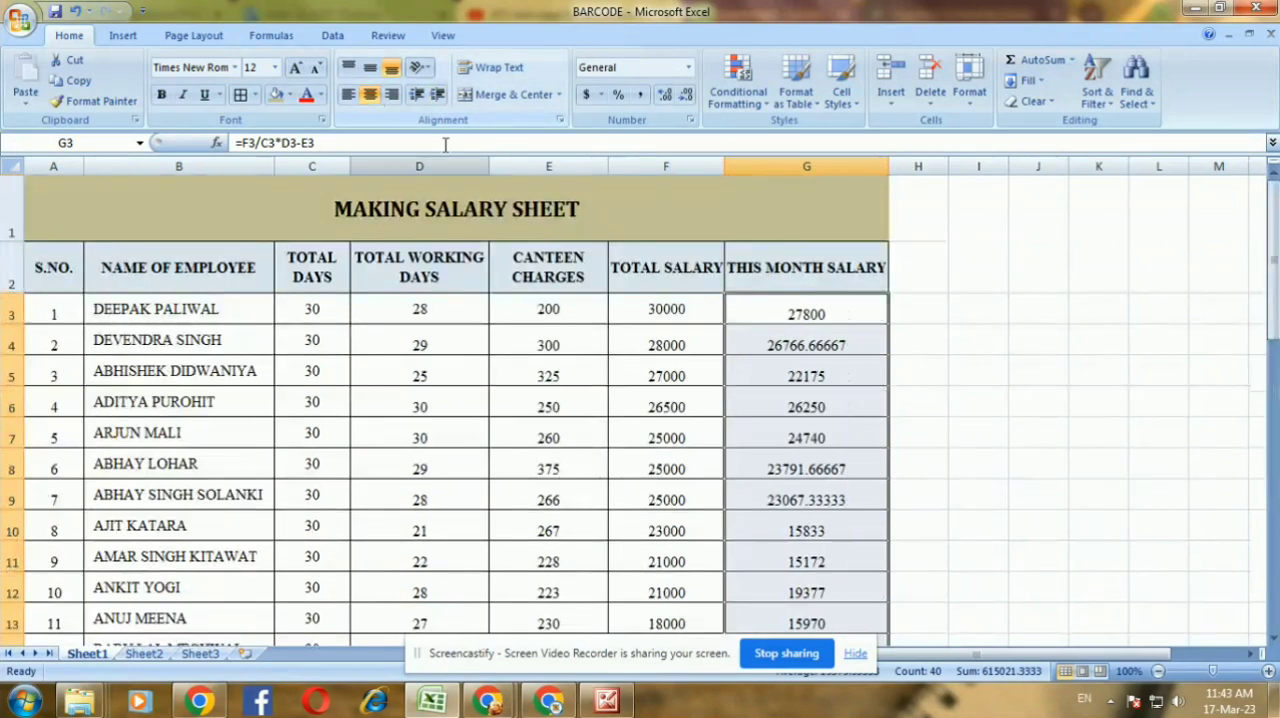
# Check the copied THIS MONTH SALARY formulas, comparing employee 4's total days, working days and total salary with G6
pyautogui.click(832, 370)
pyautogui.click(811, 436)
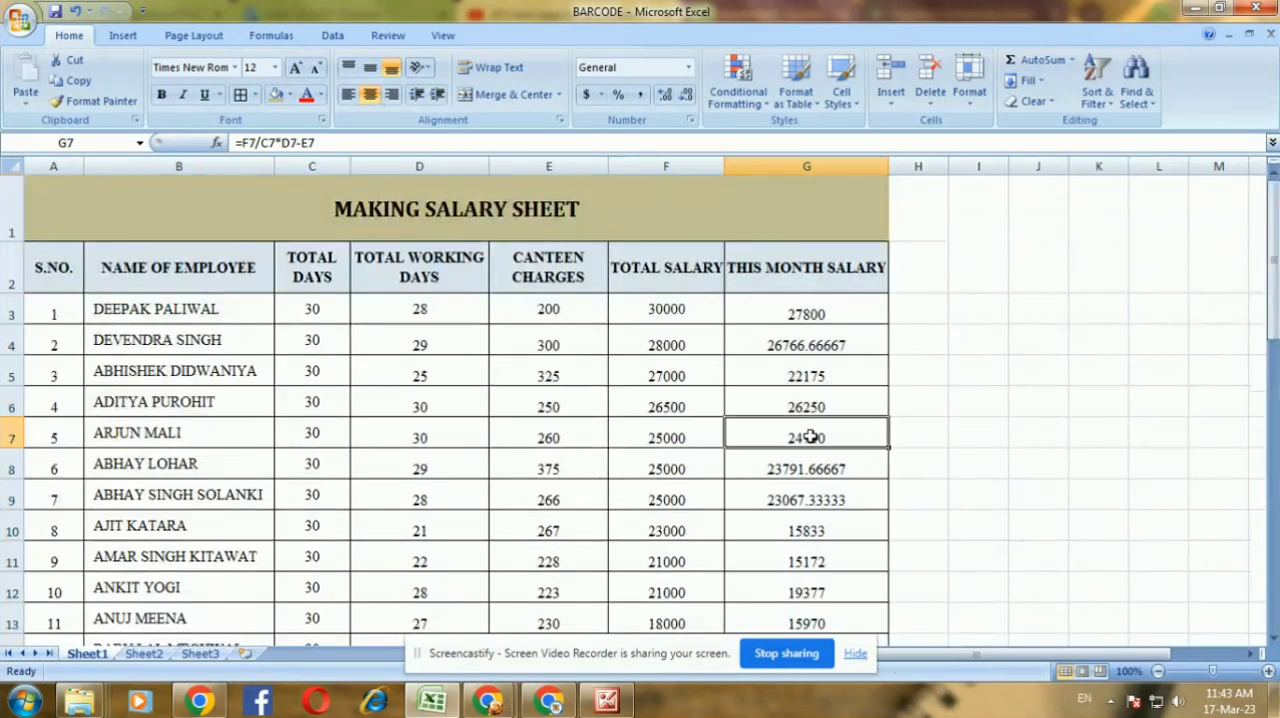
pyautogui.click(821, 462)
pyautogui.click(313, 414)
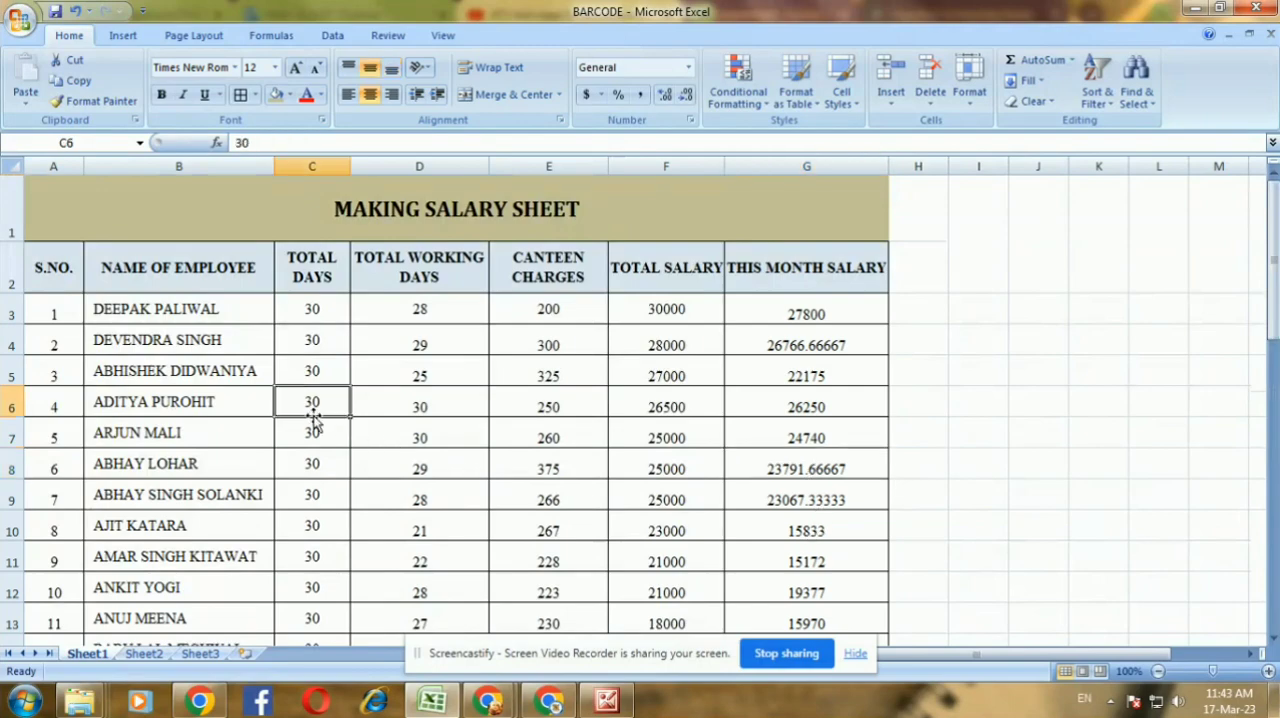
pyautogui.click(451, 409)
pyautogui.click(663, 409)
pyautogui.click(800, 398)
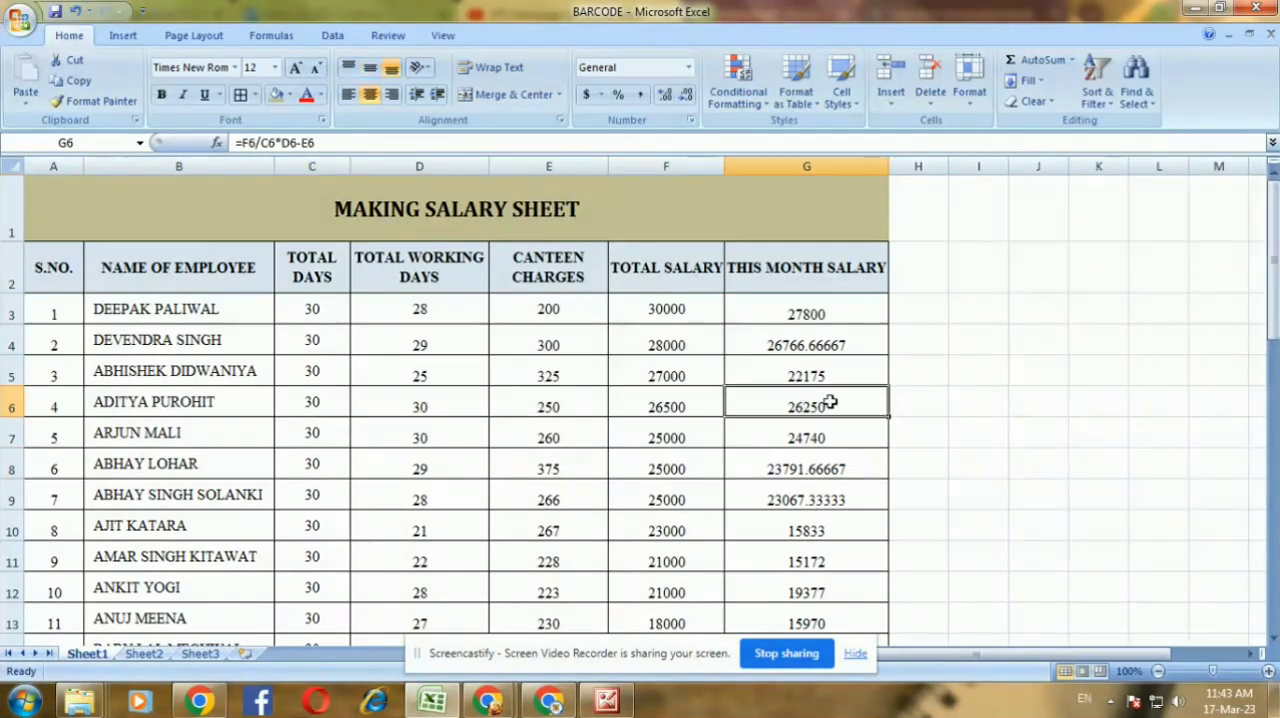
# Total the THIS MONTH SALARY values of G3:G42 in G43 with AutoSum
pyautogui.moveTo(814, 314); pyautogui.dragTo(820, 600)
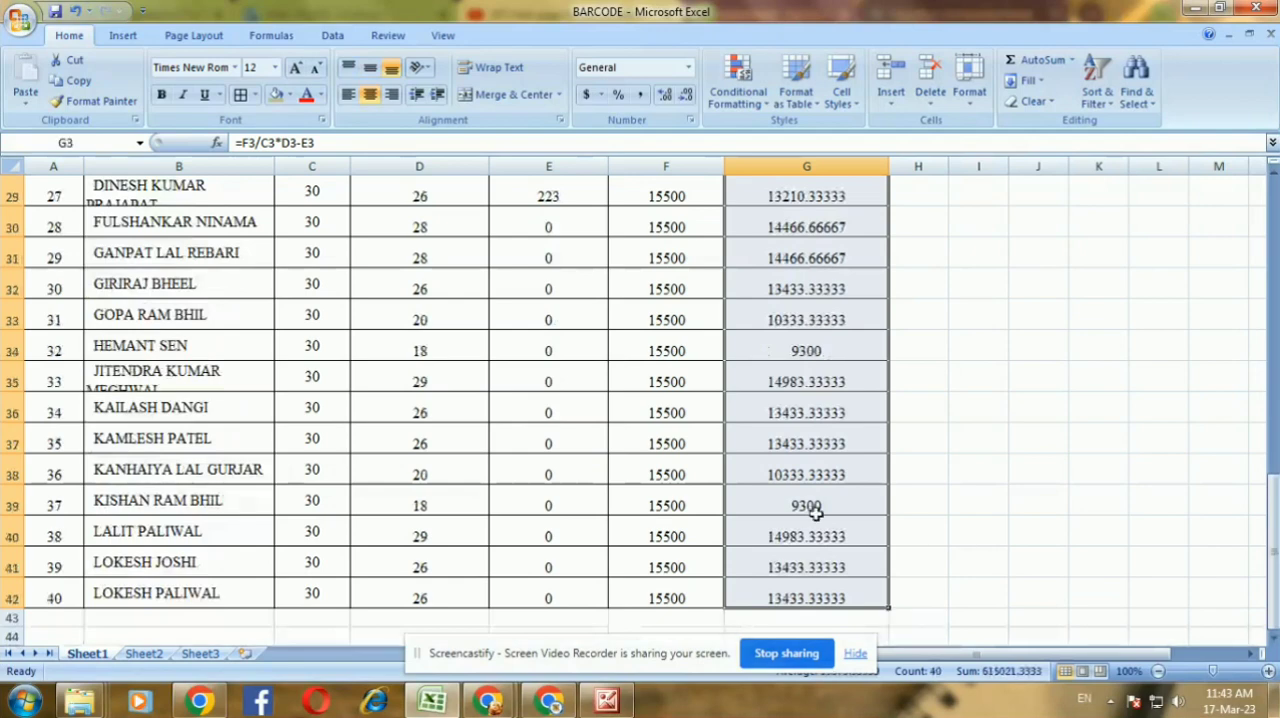
pyautogui.click(1030, 60)
pyautogui.scroll(-11, 916, 410)
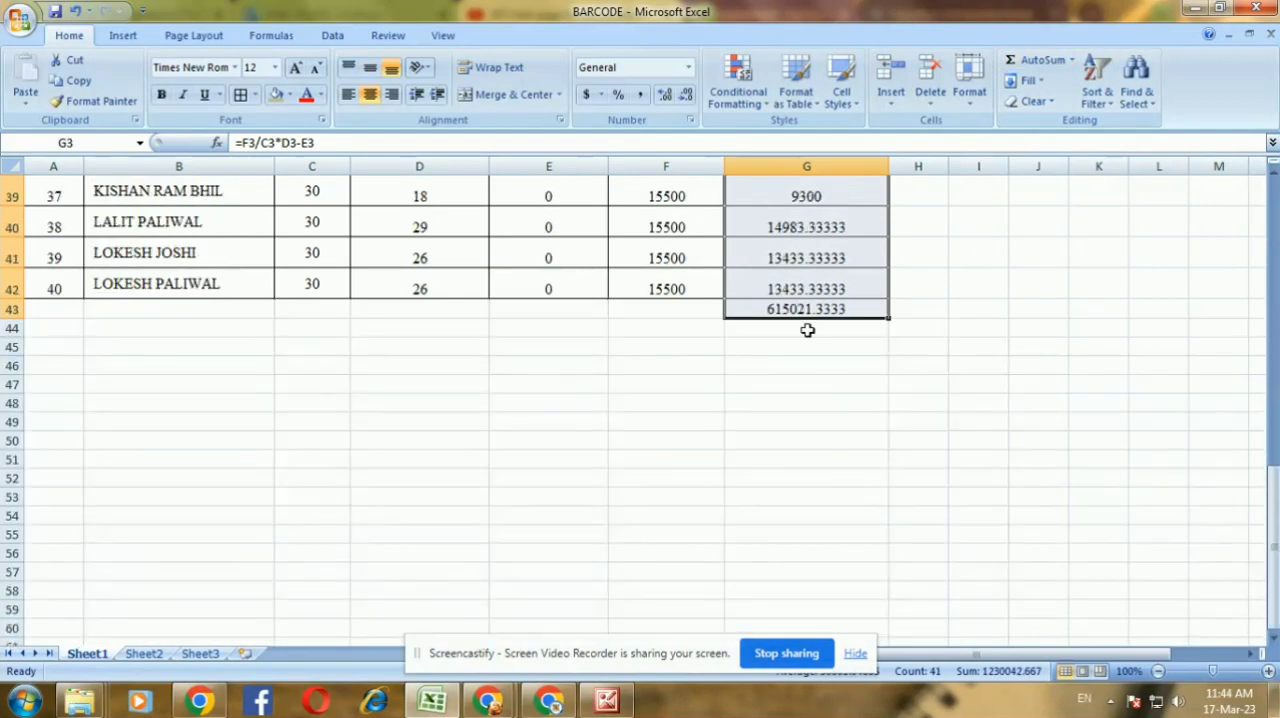
pyautogui.click(765, 312)
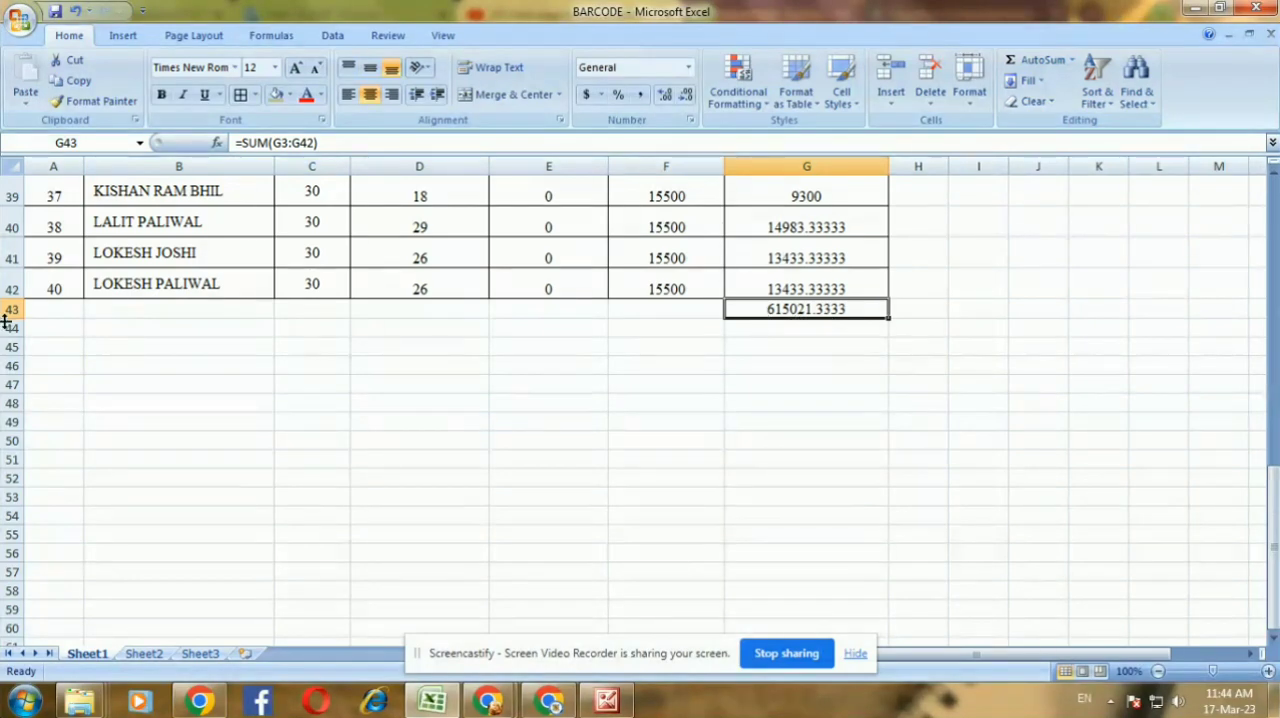
# Increase the height of total row 43 to about twice that of an employee row
pyautogui.moveTo(19, 318); pyautogui.dragTo(19, 360)
pyautogui.click(537, 436)
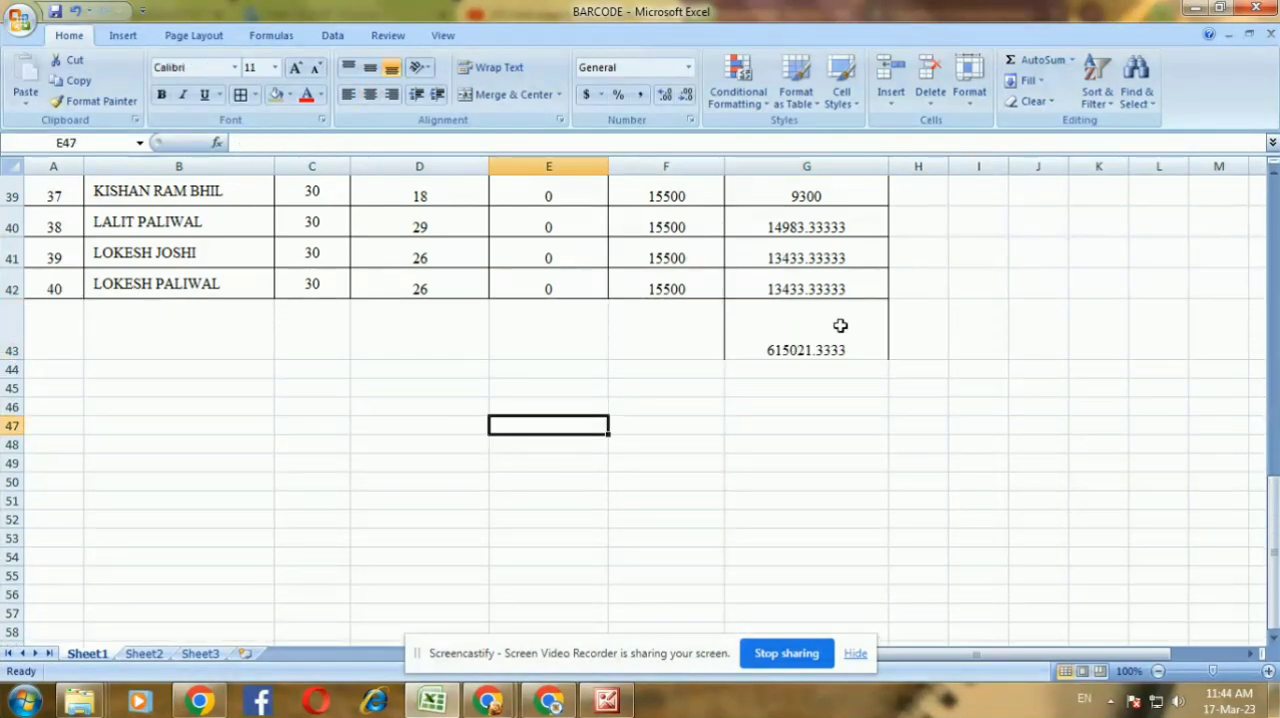
pyautogui.click(840, 326)
pyautogui.scroll(13, 749, 432)
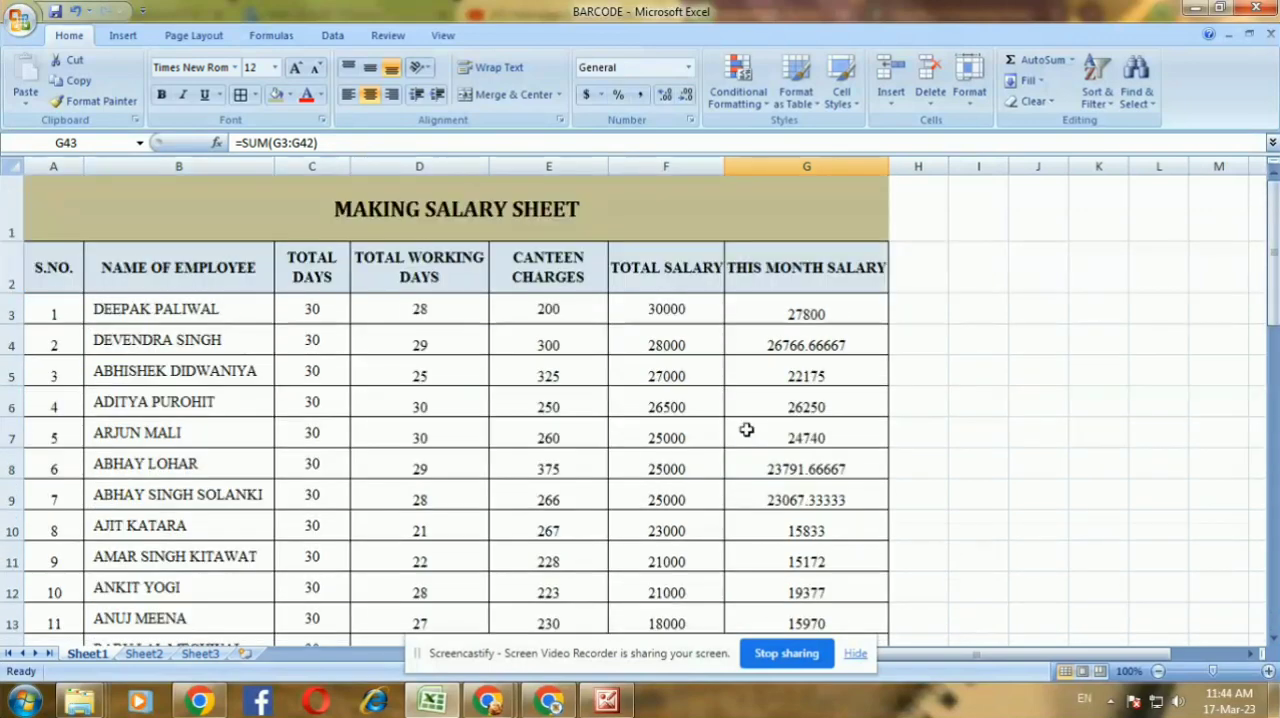